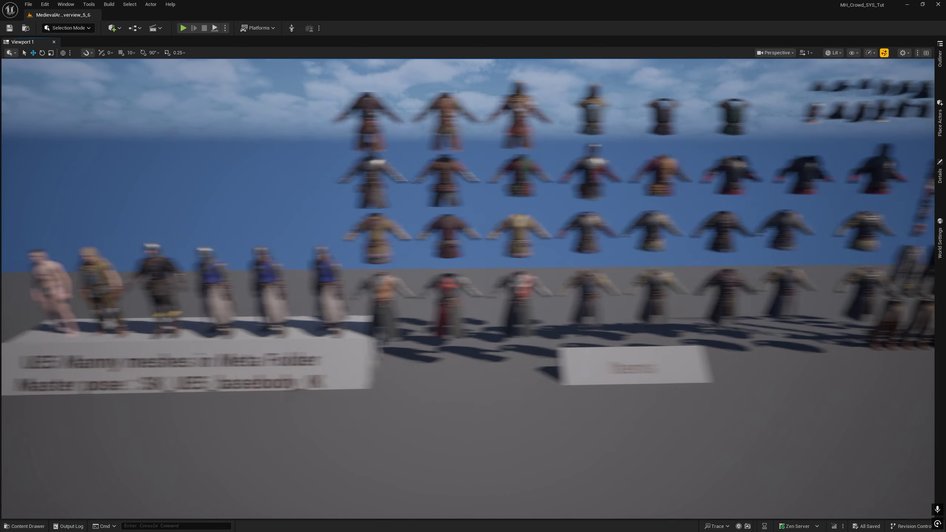
- Open the MedievalArmour male Chest mesh folder inside CharacterParts, Meshes, UE5_meta, and enlarge its thumbnails
{"action": "key", "text": "a"}
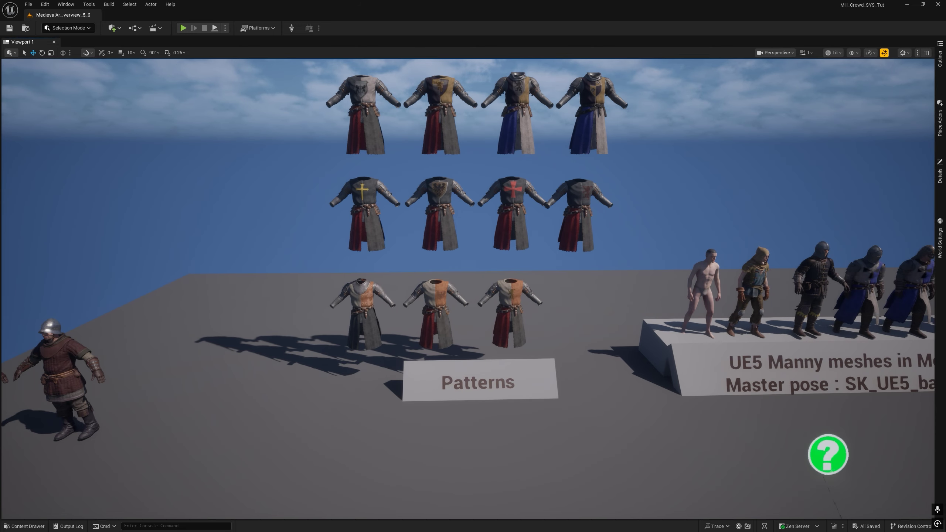
{"action": "key", "text": "d"}
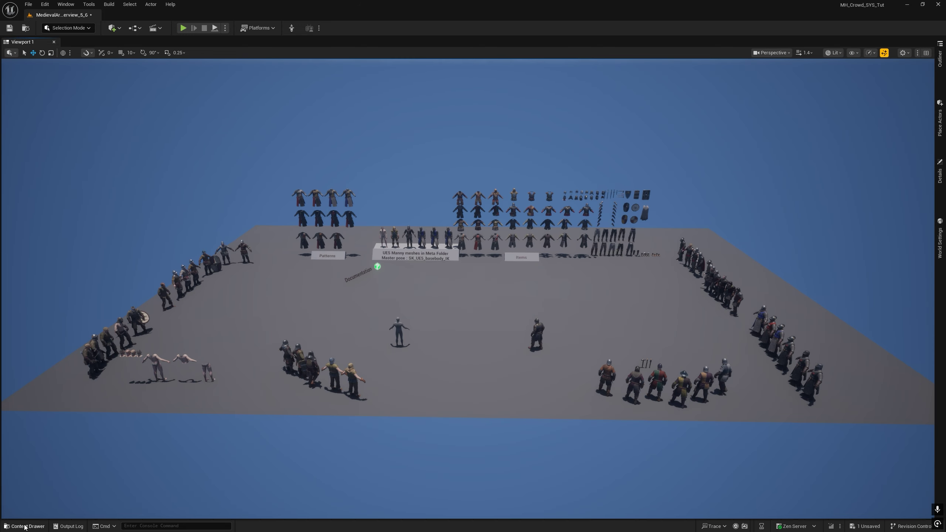
{"action": "left_click", "coordinate": [25, 526]}
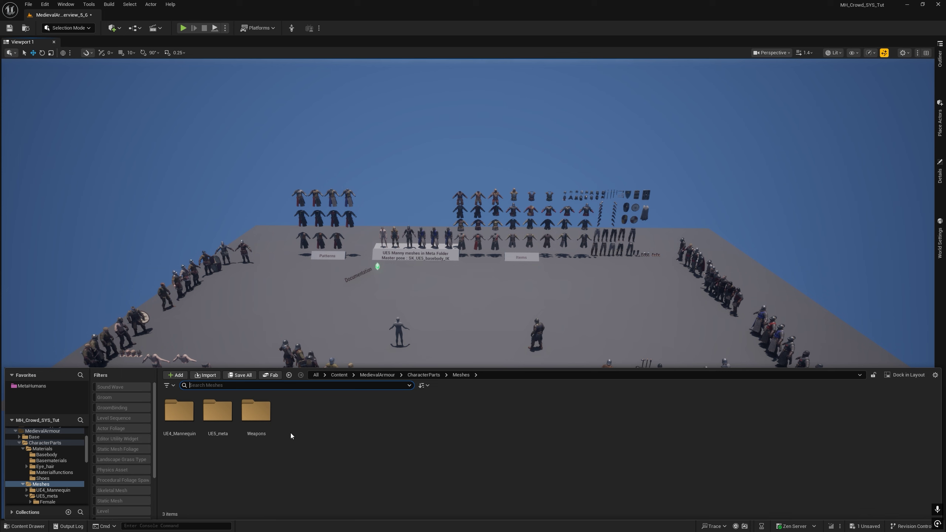
{"action": "double_click", "coordinate": [218, 412]}
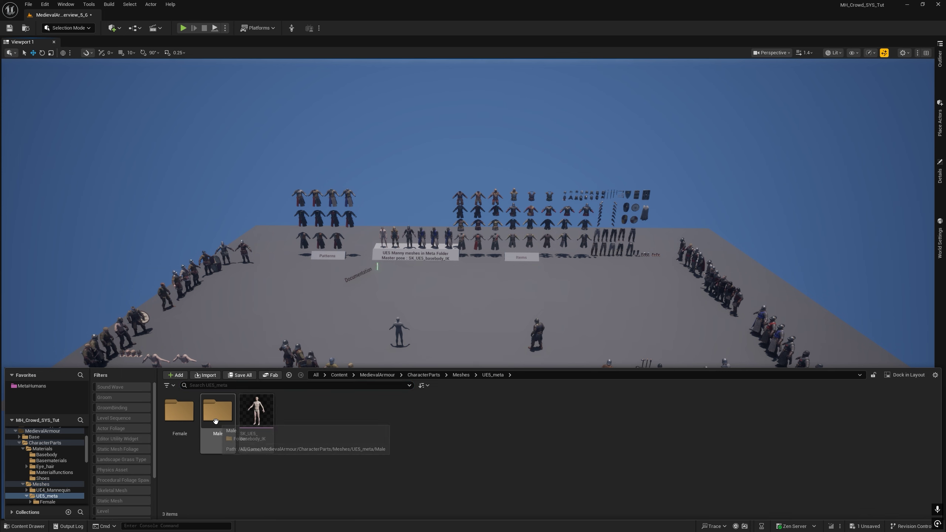
{"action": "double_click", "coordinate": [216, 413]}
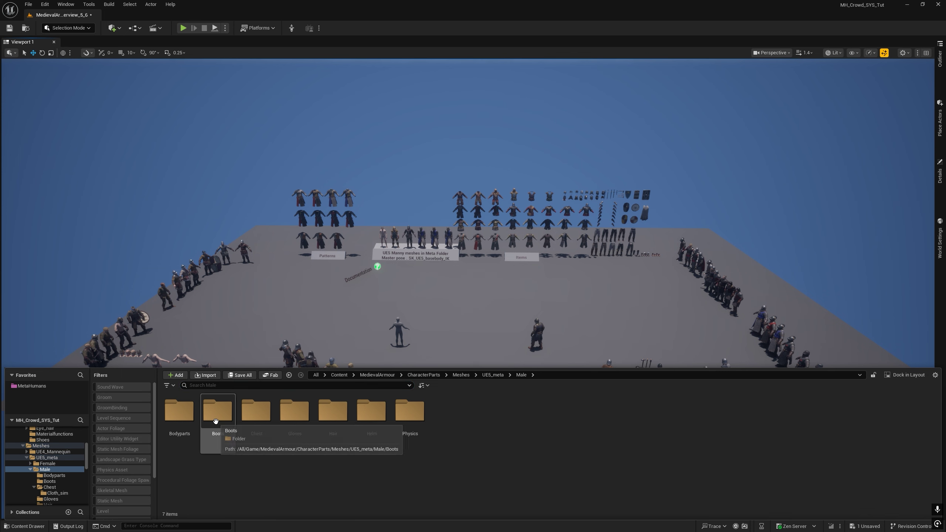
{"action": "double_click", "coordinate": [249, 416]}
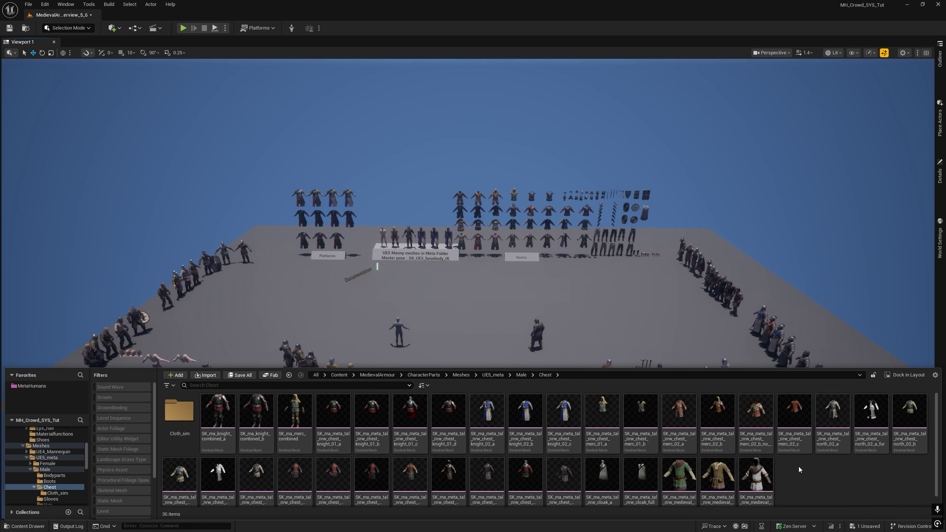
{"action": "scroll", "coordinate": [815, 467], "scroll_direction": "up", "scroll_amount": 4, "text": "ctrl"}
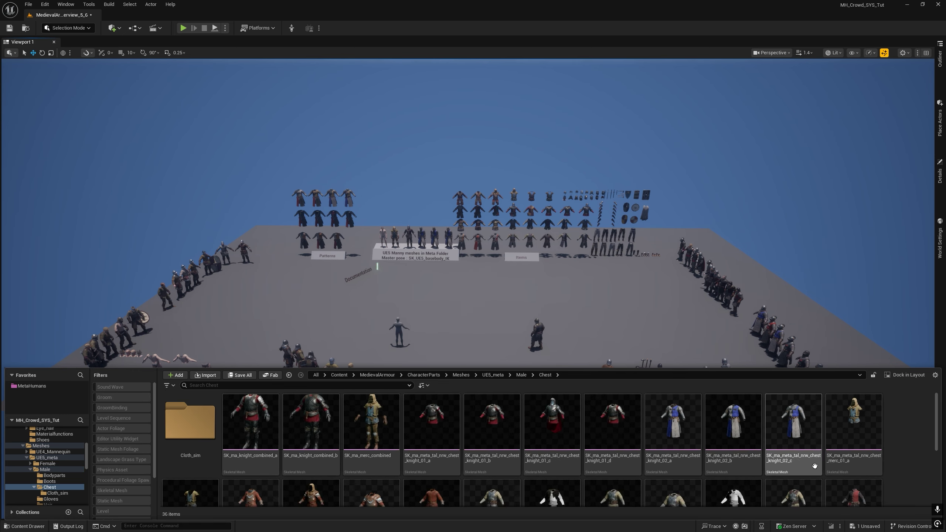
- Select the chest meshes knight_01_d, merc_02_a, merc_02_c, north_02_a, north_02_e, soldier_01_b, soldier_01_c, soldier_01_d, soldier_02_a and soldier_02_c
{"action": "left_click_drag", "start_coordinate": [700, 369], "coordinate": [705, 154]}
{"action": "left_click", "coordinate": [376, 341], "text": "ctrl"}
{"action": "left_click", "coordinate": [257, 339], "text": "ctrl"}
{"action": "left_click", "coordinate": [209, 418], "text": "ctrl"}
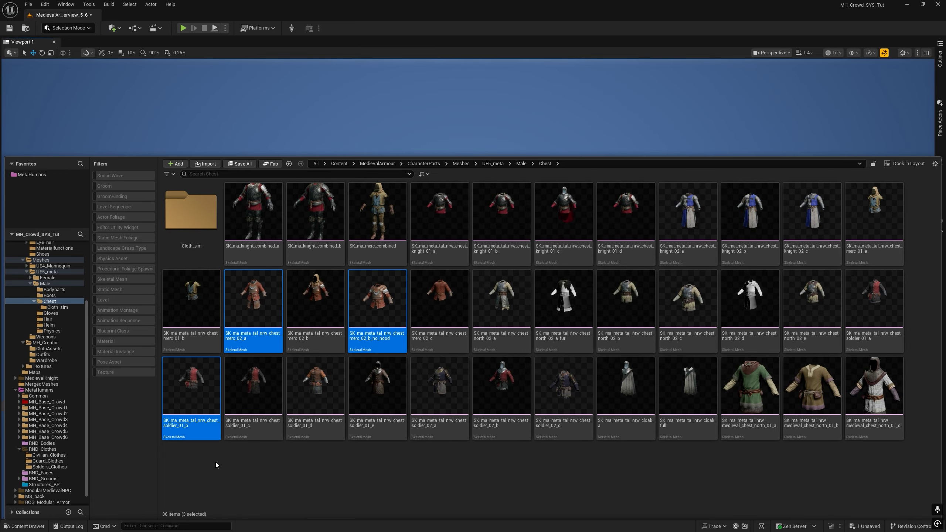
{"action": "left_click", "coordinate": [267, 391], "text": "ctrl"}
{"action": "left_click", "coordinate": [317, 402], "text": "ctrl"}
{"action": "left_click", "coordinate": [447, 388], "text": "ctrl"}
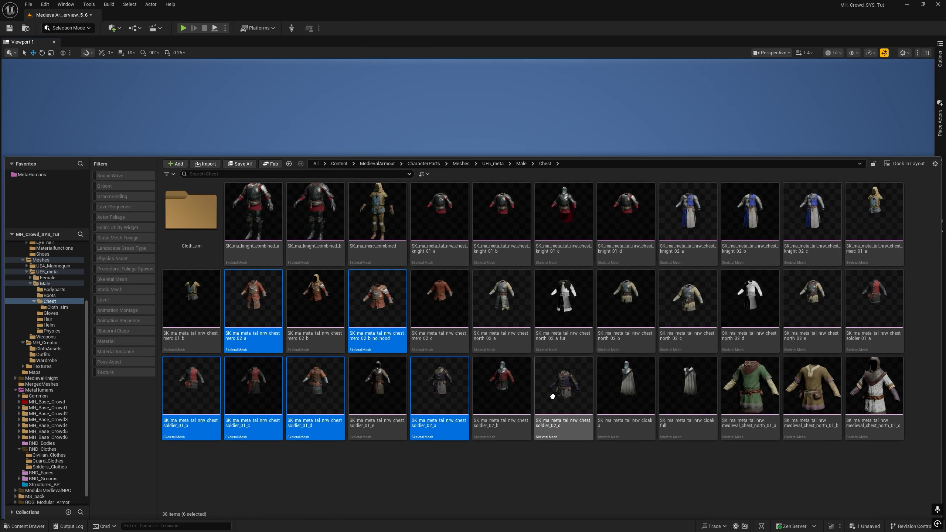
{"action": "left_click", "coordinate": [377, 336], "text": "ctrl"}
{"action": "left_click", "coordinate": [439, 336], "text": "ctrl"}
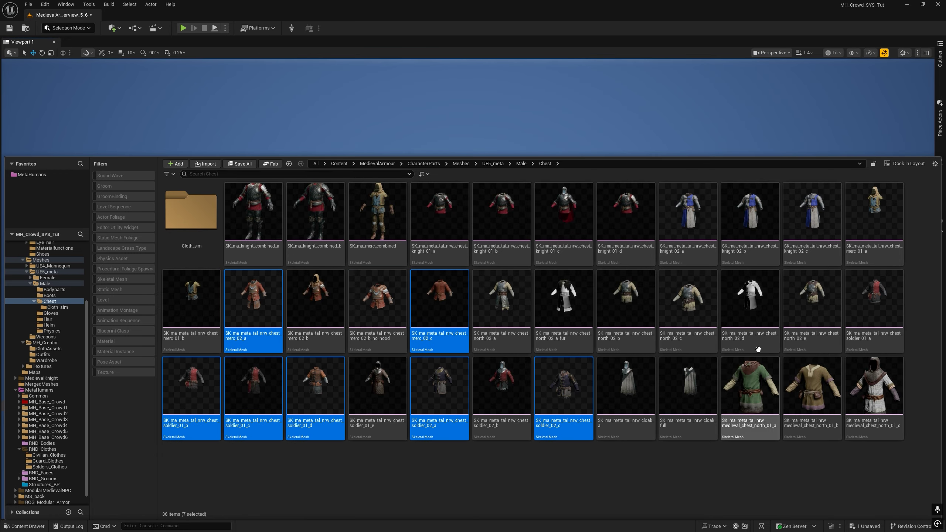
{"action": "left_click", "coordinate": [801, 325], "text": "ctrl"}
{"action": "left_click", "coordinate": [503, 300], "text": "ctrl"}
{"action": "left_click", "coordinate": [627, 231], "text": "ctrl"}
{"action": "scroll", "coordinate": [733, 290], "scroll_direction": "down", "scroll_amount": 5, "text": "ctrl"}
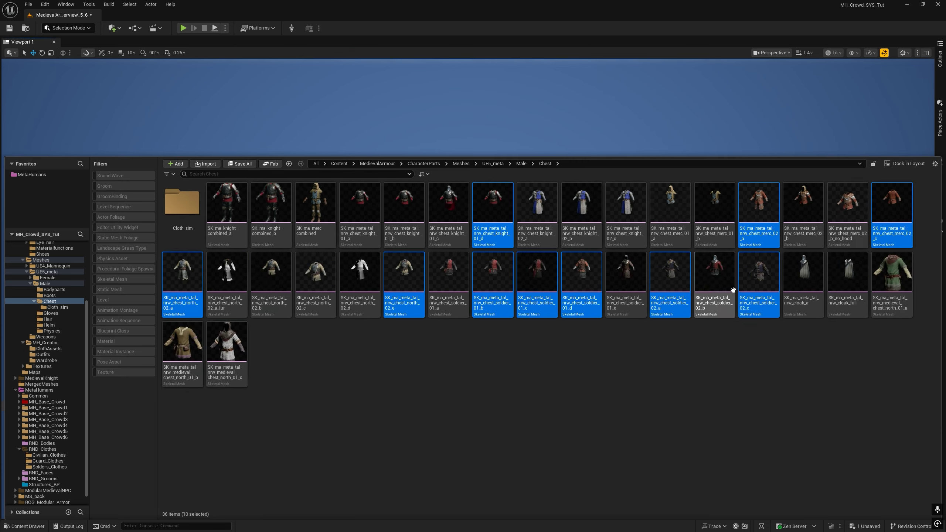
- Place the selected chest meshes together on the empty floor in the middle of the overview level
{"action": "left_click_drag", "start_coordinate": [719, 155], "coordinate": [718, 446]}
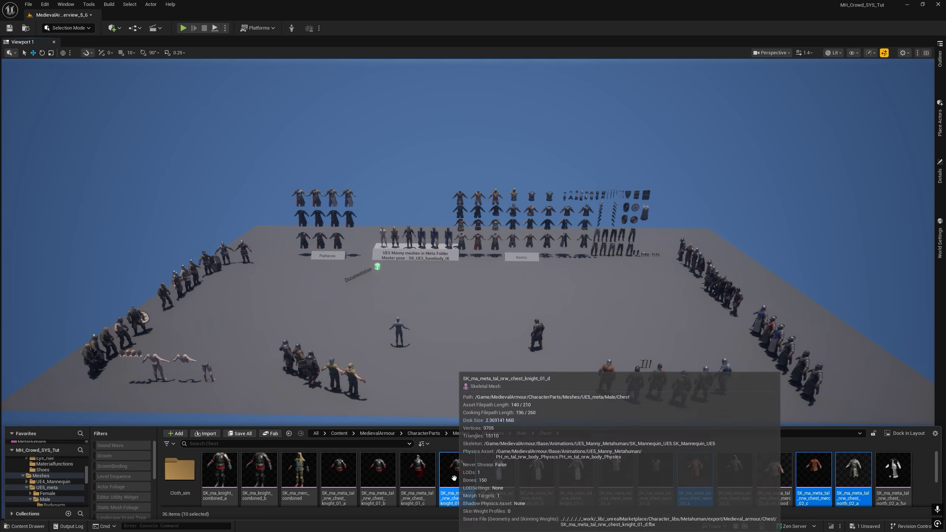
{"action": "left_click", "coordinate": [475, 337]}
{"action": "left_click_drag", "start_coordinate": [476, 337], "coordinate": [471, 299]}
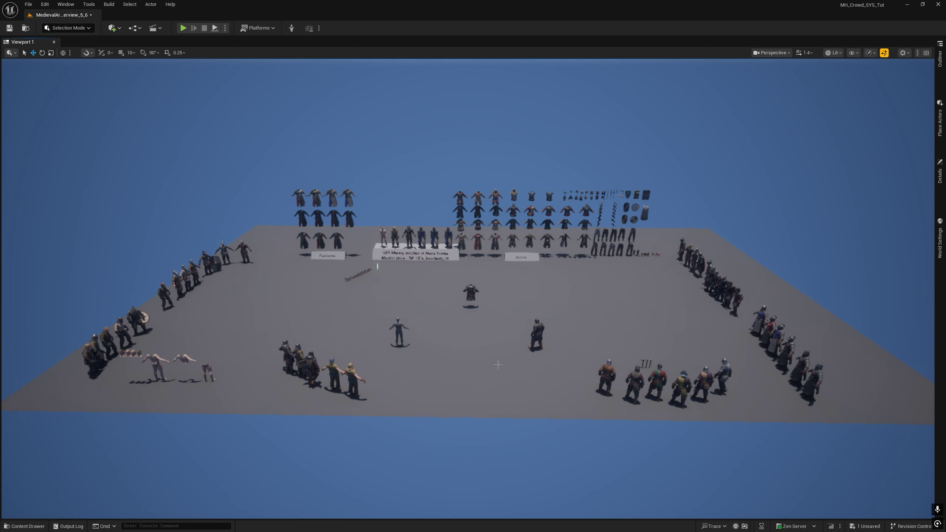
- Spread several of the stacked chest meshes into a spaced row on the side facing the grey mannequin
{"action": "key", "text": "f"}
{"action": "right_click_drag", "start_coordinate": [499, 365], "coordinate": [857, 367]}
{"action": "key", "text": "a"}
{"action": "scroll", "coordinate": [499, 365], "scroll_direction": "down", "scroll_amount": 3}
{"action": "key", "text": "a"}
{"action": "key", "text": "w"}
{"action": "scroll", "coordinate": [499, 364], "scroll_direction": "up", "scroll_amount": 2}
{"action": "key", "text": "s"}
{"action": "key", "text": "d"}
{"action": "right_click_drag", "start_coordinate": [435, 319], "coordinate": [434, 319]}
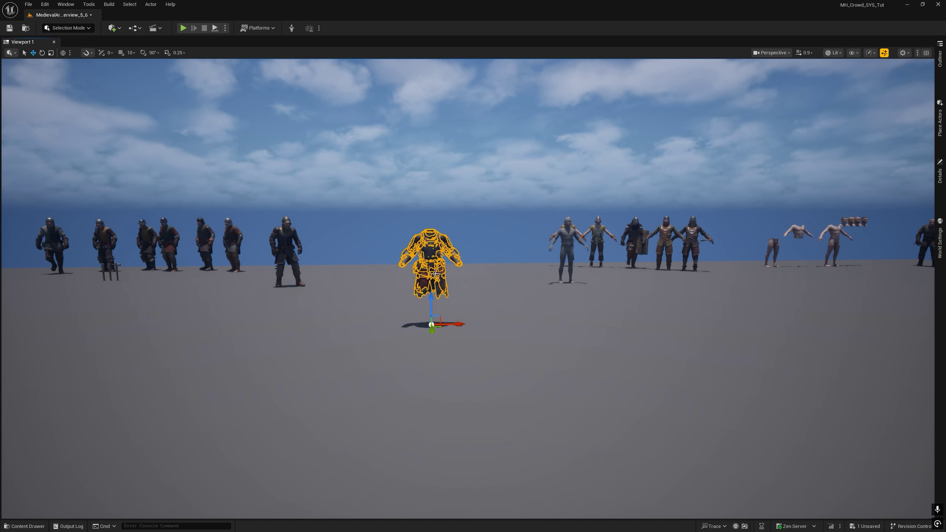
{"action": "left_click_drag", "start_coordinate": [456, 324], "coordinate": [741, 293], "text": "alt"}
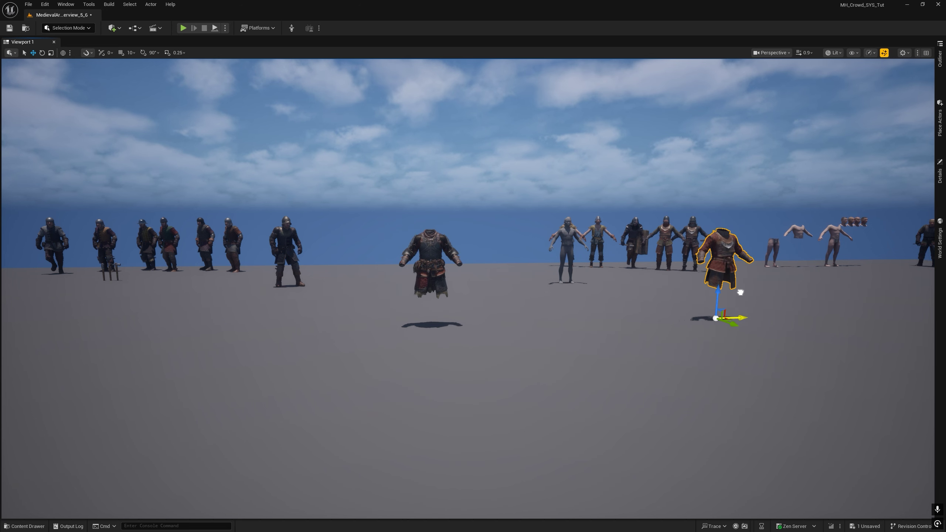
{"action": "left_click_drag", "start_coordinate": [460, 323], "coordinate": [891, 295]}
{"action": "left_click", "coordinate": [431, 258]}
{"action": "left_click_drag", "start_coordinate": [459, 324], "coordinate": [825, 279]}
{"action": "left_click", "coordinate": [431, 258]}
{"action": "left_click_drag", "start_coordinate": [459, 324], "coordinate": [681, 312]}
{"action": "left_click_drag", "start_coordinate": [557, 312], "coordinate": [610, 313]}
- Move further chest meshes out of the stack to the opposite side, towards the helmeted soldiers, completing the row
{"action": "left_click", "coordinate": [431, 257]}
{"action": "left_click_drag", "start_coordinate": [460, 324], "coordinate": [321, 323]}
{"action": "left_click", "coordinate": [431, 258]}
{"action": "left_click", "coordinate": [431, 258]}
{"action": "left_click", "coordinate": [431, 257]}
{"action": "left_click_drag", "start_coordinate": [459, 324], "coordinate": [68, 322]}
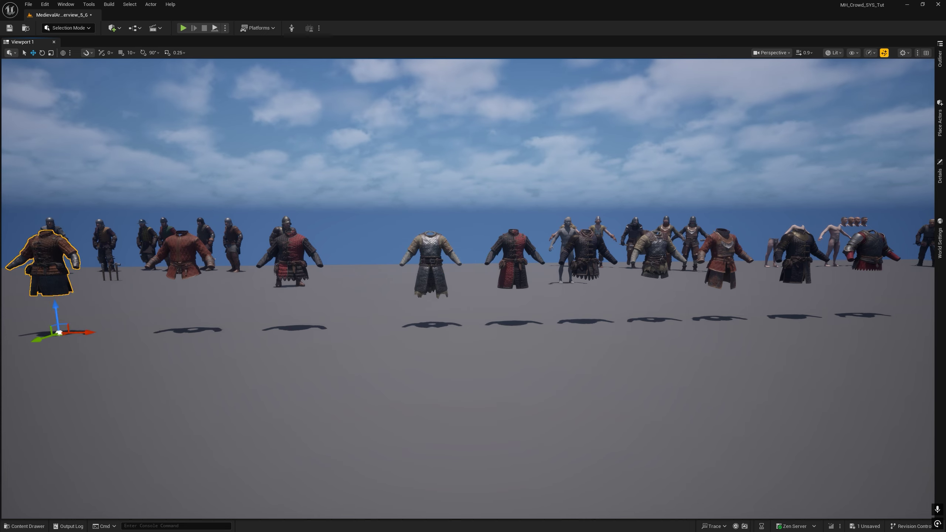
- Compare the black-and-red quilted chest mesh up close with the outfits worn by the militia characters
{"action": "left_click", "coordinate": [428, 261]}
{"action": "key", "text": "s"}
{"action": "right_click_drag", "start_coordinate": [495, 337], "coordinate": [458, 328]}
{"action": "key", "text": "g"}
{"action": "key", "text": "w"}
{"action": "scroll", "coordinate": [459, 338], "scroll_direction": "down", "scroll_amount": 3}
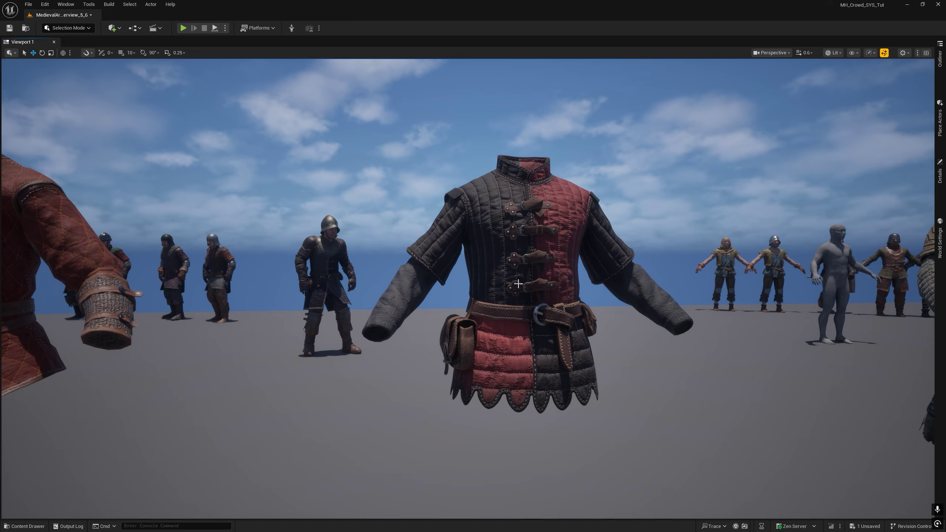
{"action": "right_click_drag", "start_coordinate": [574, 316], "coordinate": [572, 346]}
{"action": "key", "text": "e"}
{"action": "scroll", "coordinate": [649, 314], "scroll_direction": "up", "scroll_amount": 3}
{"action": "key", "text": "w"}
{"action": "key", "text": "w"}
{"action": "scroll", "coordinate": [756, 300], "scroll_direction": "down", "scroll_amount": 2}
{"action": "key", "text": "d"}
{"action": "key", "text": "e"}
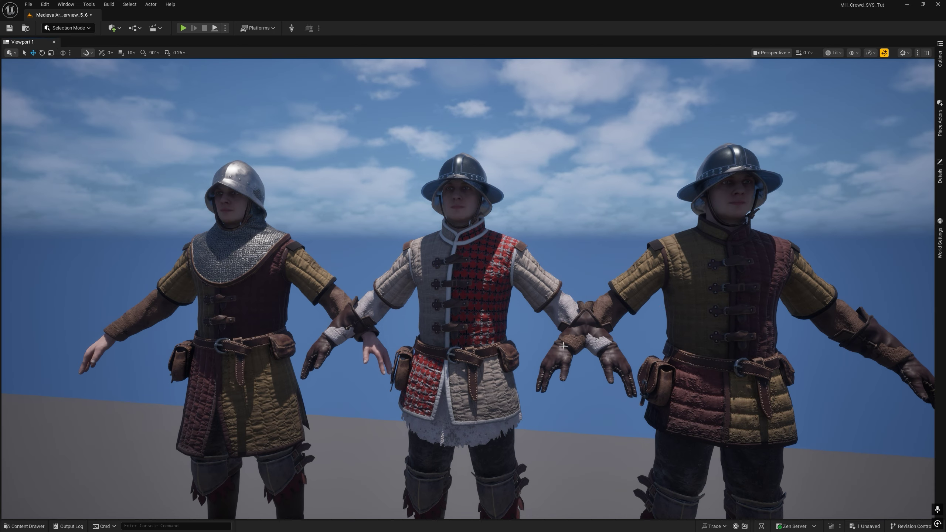
- Open the M_BaseComplex_Inst material used by the SK_Chest component of BP_ma_militia_6
{"action": "left_click", "coordinate": [457, 319]}
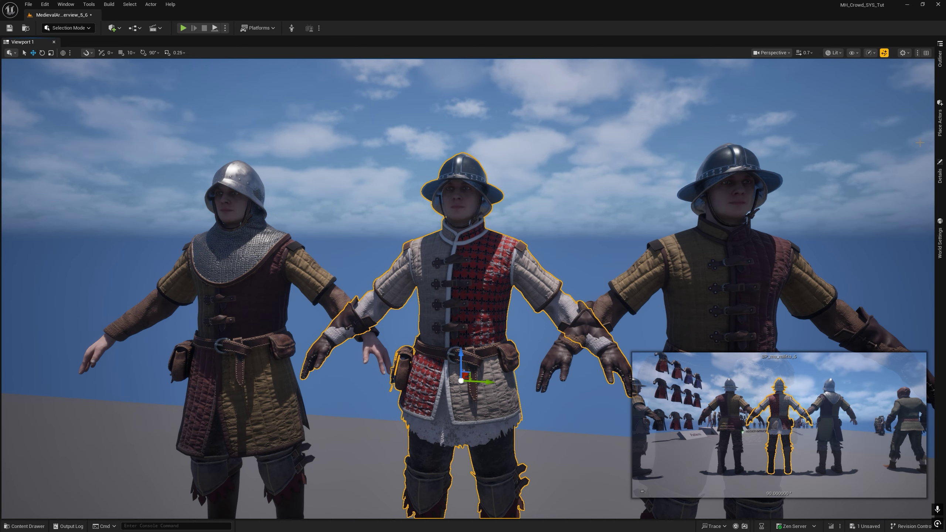
{"action": "left_click", "coordinate": [940, 172]}
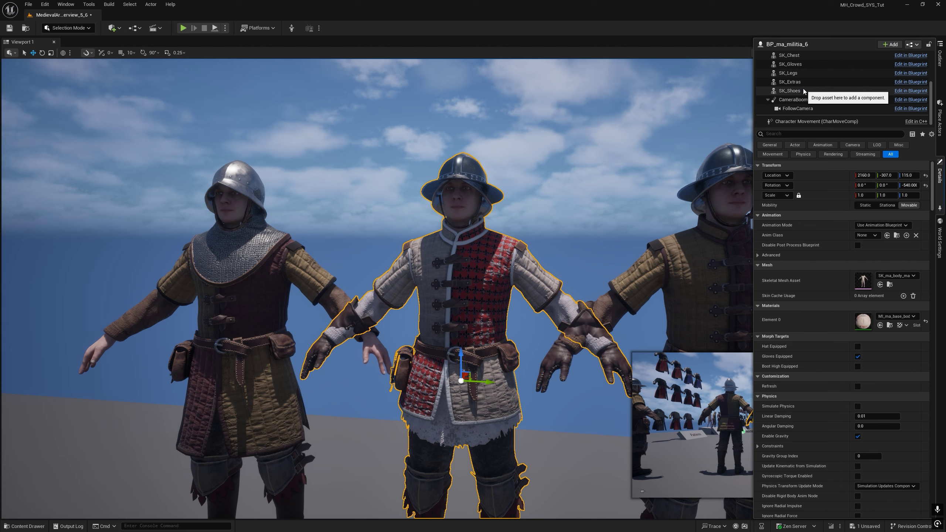
{"action": "scroll", "coordinate": [789, 62], "scroll_direction": "up", "scroll_amount": 1}
{"action": "left_click", "coordinate": [789, 79]}
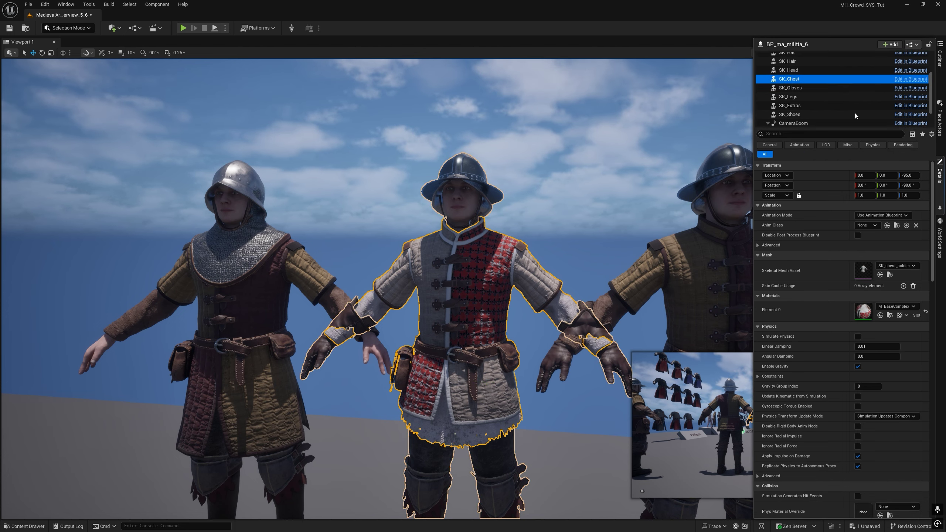
{"action": "double_click", "coordinate": [869, 307]}
- Duplicate the black-and-red soldier_01_b chest mesh in the Chest folder and open the copy for editing
{"action": "left_click", "coordinate": [57, 15]}
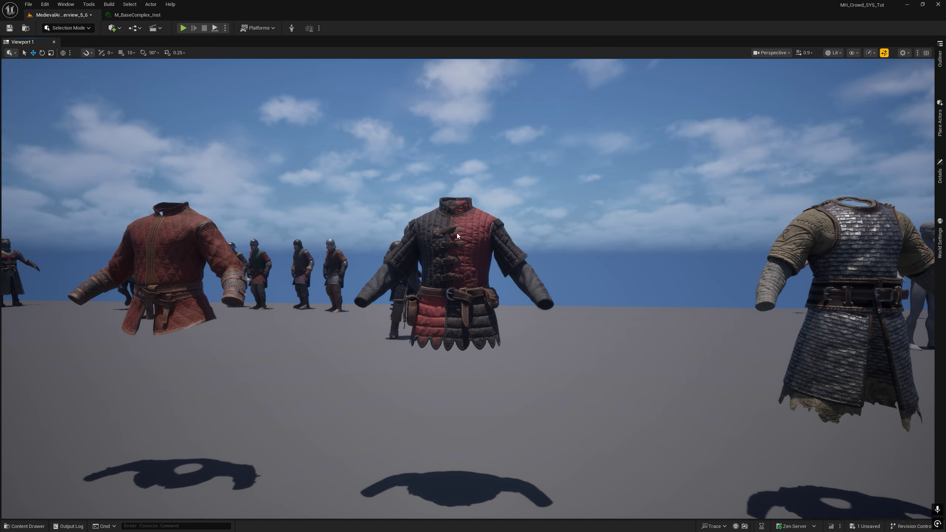
{"action": "right_click", "coordinate": [458, 235]}
{"action": "left_click", "coordinate": [488, 254]}
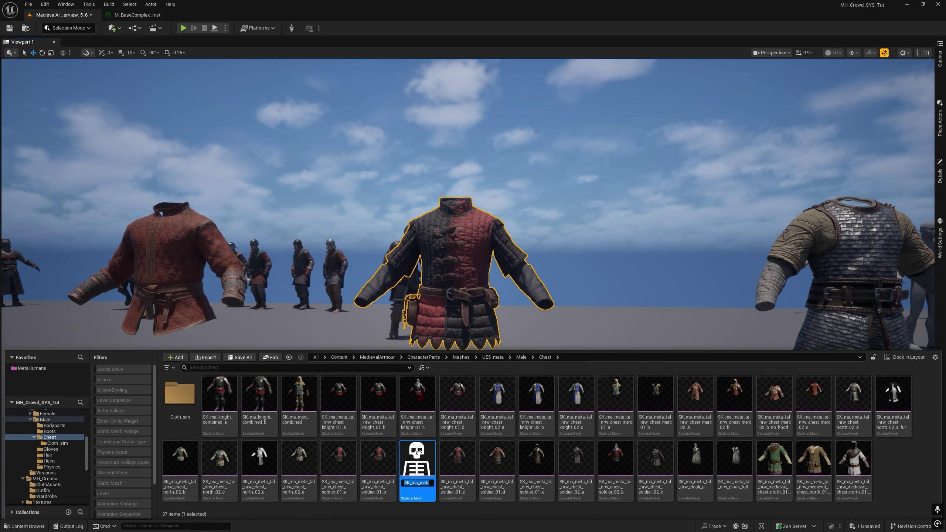
{"action": "double_click", "coordinate": [418, 458]}
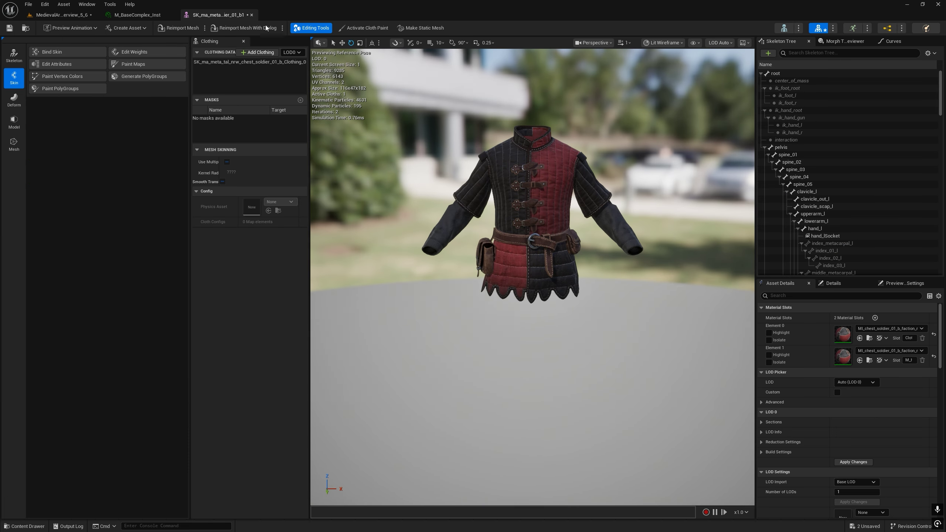
- Assign the M_BaseComplex_Inst material to both material slots of the duplicated chest mesh
{"action": "left_click", "coordinate": [132, 15]}
{"action": "left_click", "coordinate": [26, 29]}
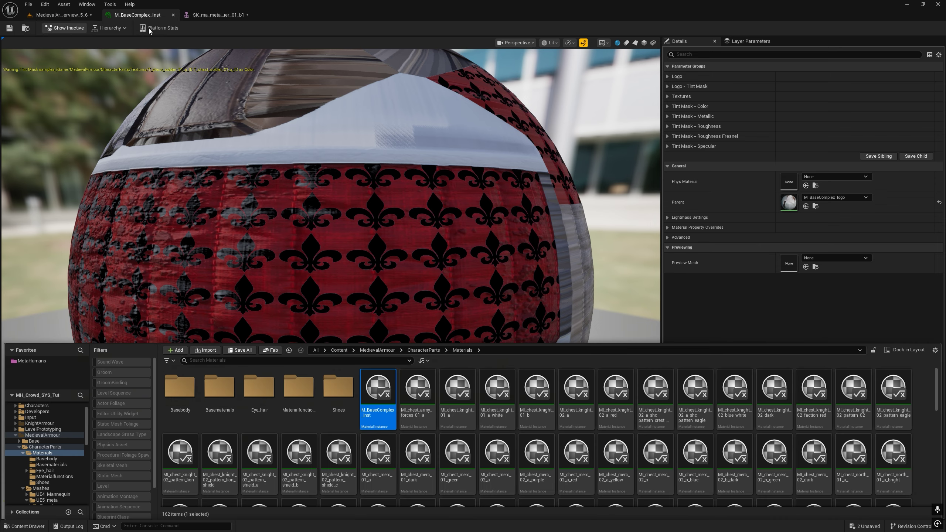
{"action": "left_click", "coordinate": [218, 14]}
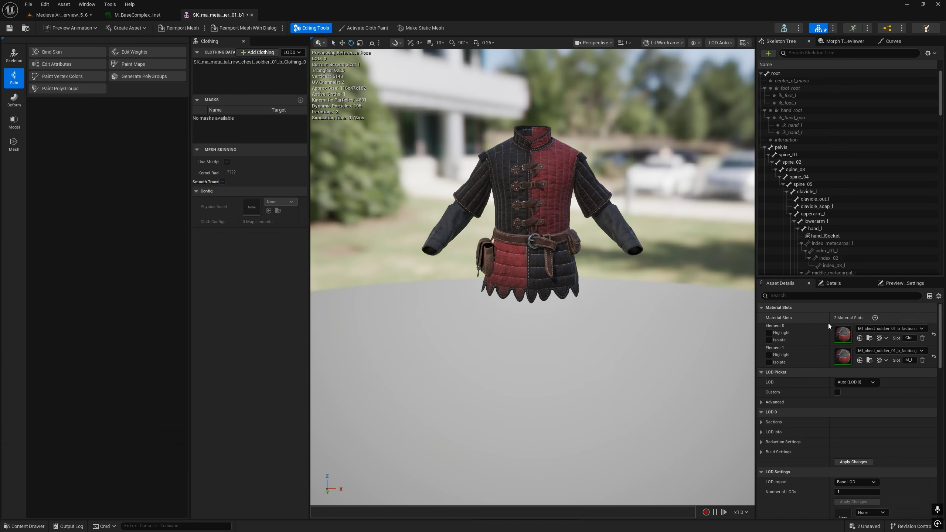
{"action": "left_click", "coordinate": [860, 338]}
{"action": "left_click", "coordinate": [861, 361]}
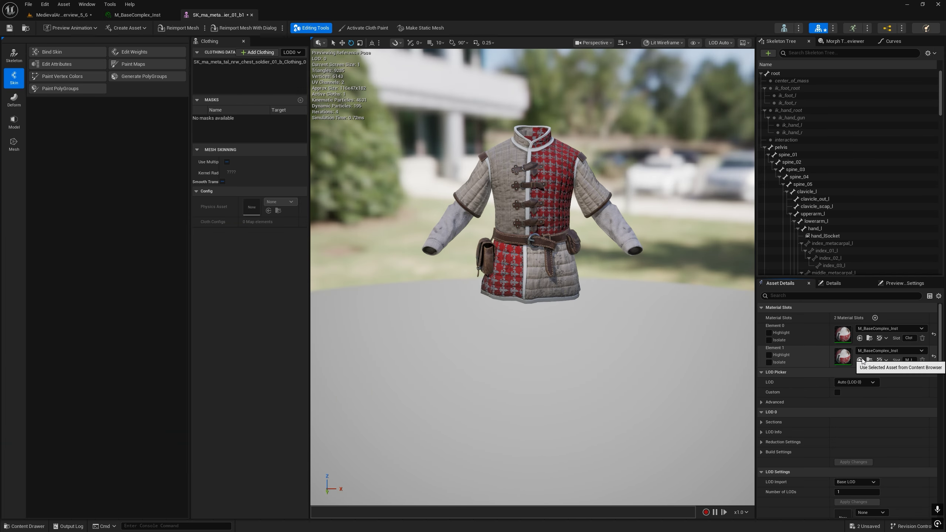
- Place the duplicated chest mesh in the level in front of the row, and open the Soldier_Clothes folder in RND_Clothes
{"action": "left_click", "coordinate": [62, 15]}
{"action": "left_click_drag", "start_coordinate": [417, 466], "coordinate": [517, 496]}
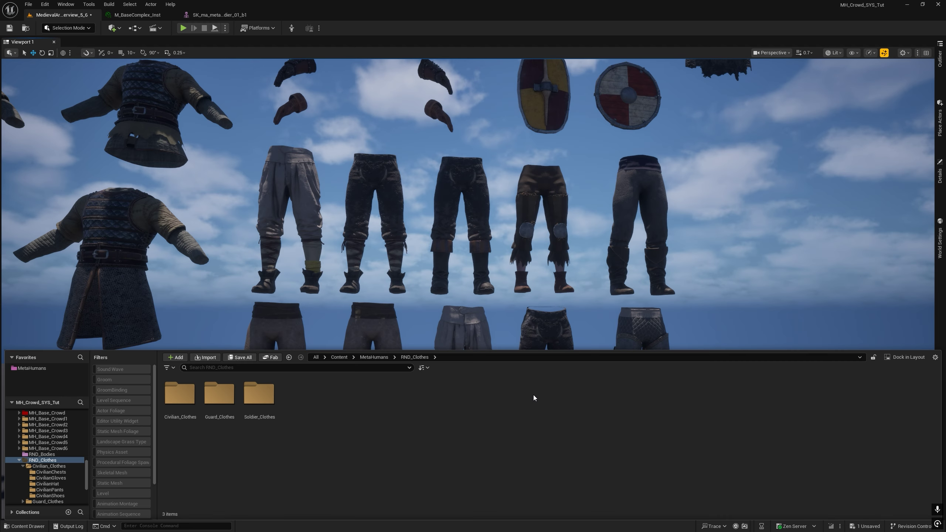
{"action": "left_click", "coordinate": [259, 395]}
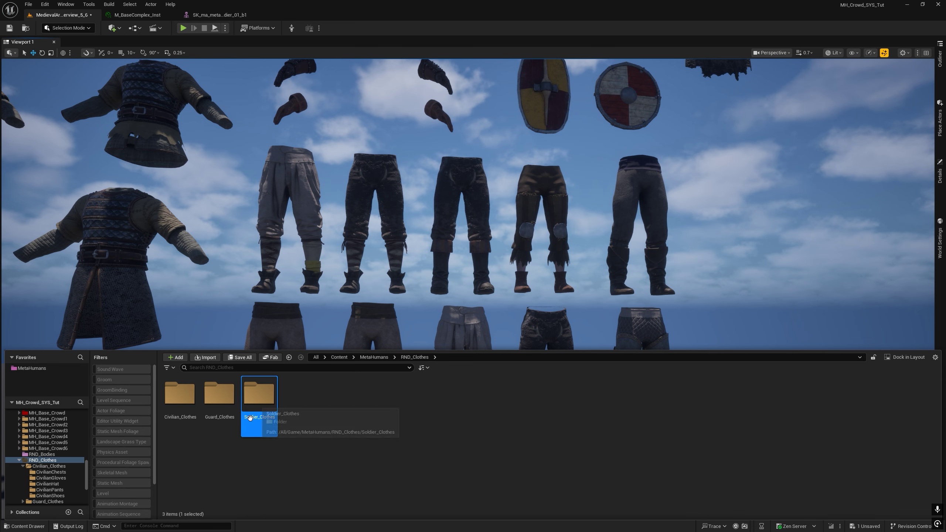
{"action": "double_click", "coordinate": [259, 395]}
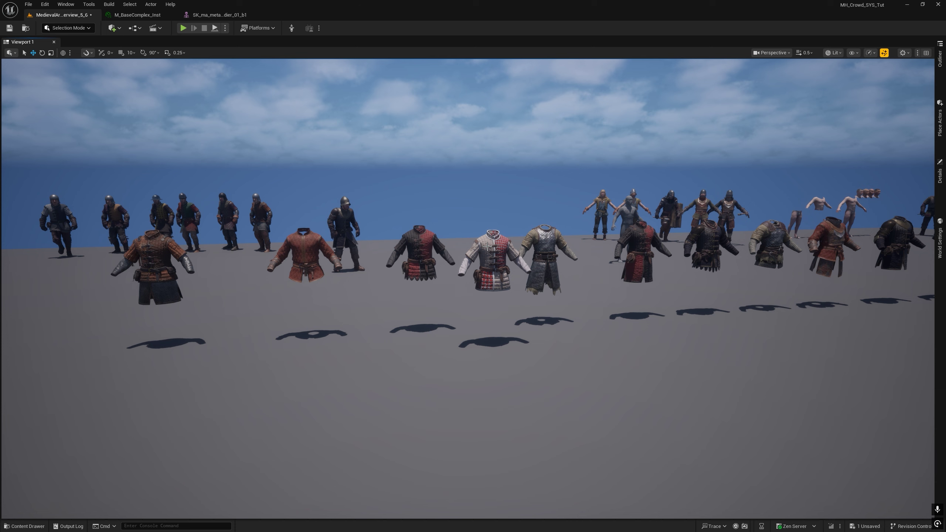
- Show the duplicated mesh's Chest folder in a separate Content Browser window, and open MetaHumans/RND_Clothes in the Content Drawer
{"action": "right_click", "coordinate": [489, 249]}
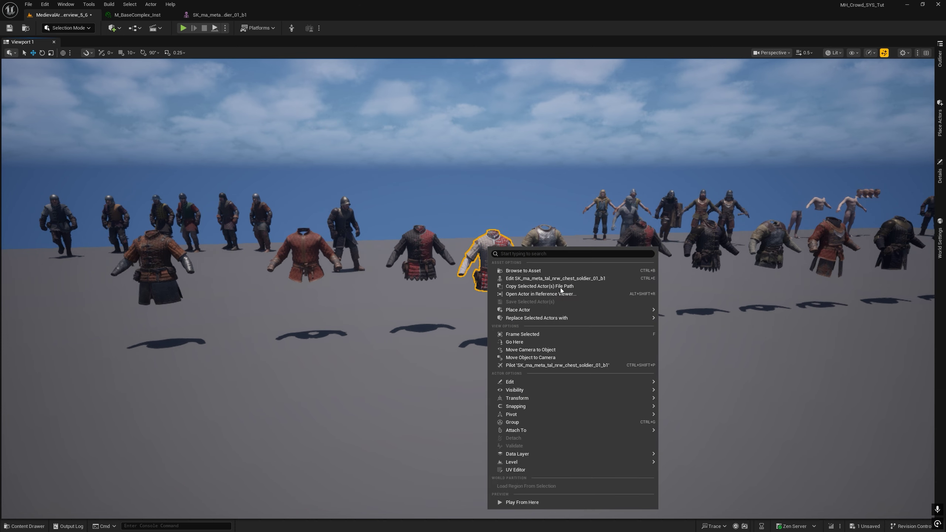
{"action": "left_click", "coordinate": [547, 270]}
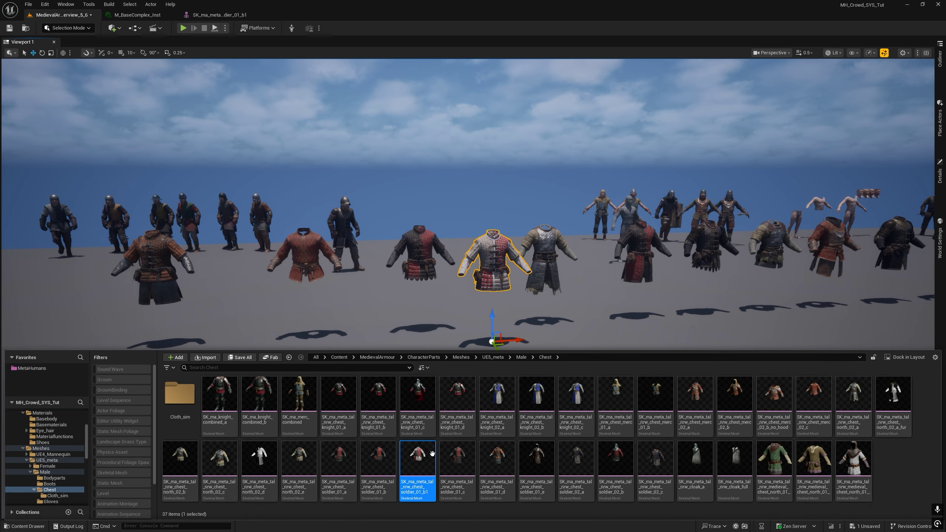
{"action": "left_click", "coordinate": [909, 358]}
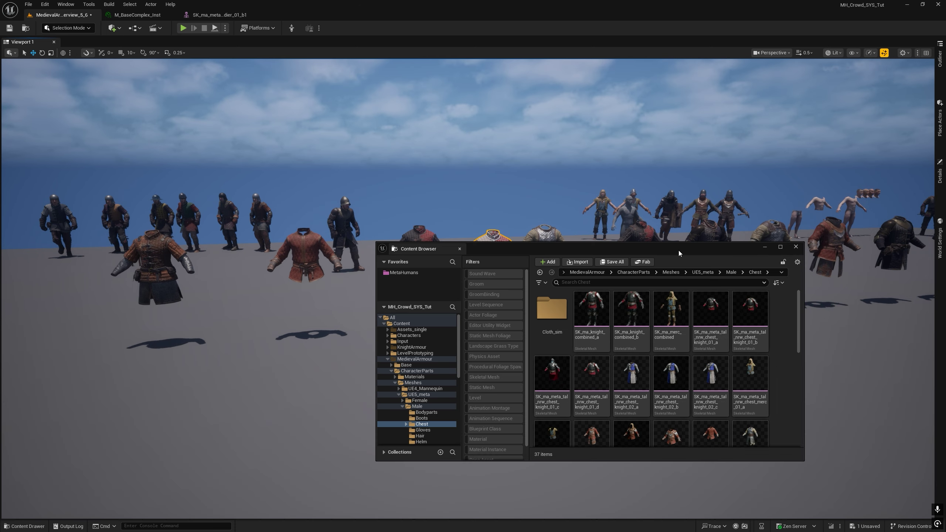
{"action": "left_click", "coordinate": [766, 248]}
{"action": "left_click", "coordinate": [37, 368]}
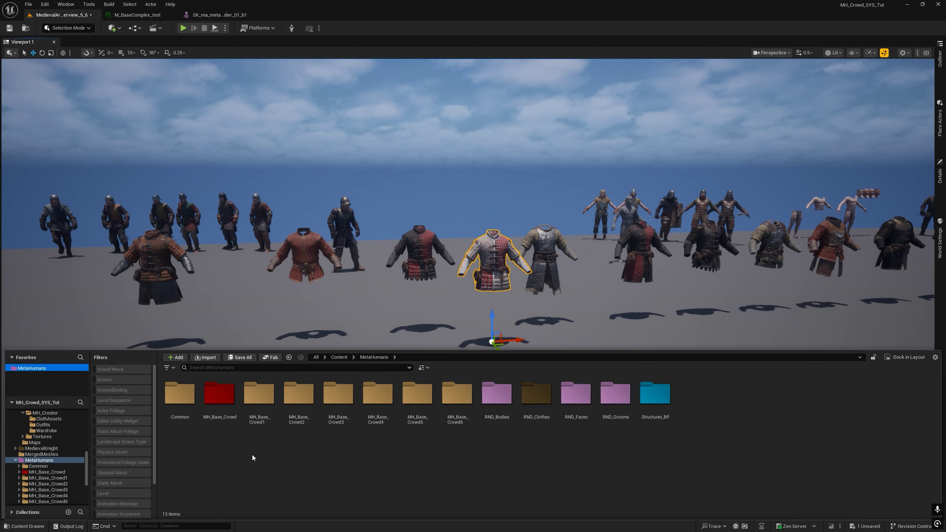
{"action": "double_click", "coordinate": [546, 393]}
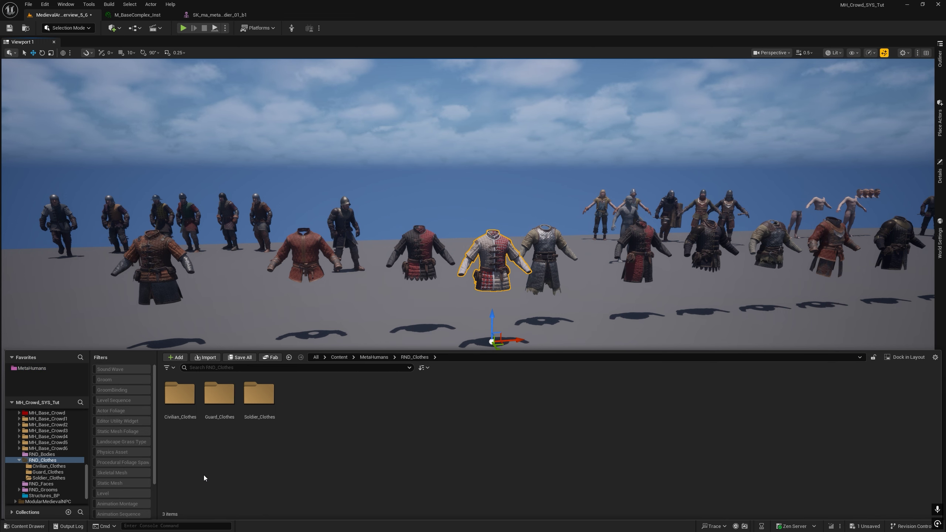
- Create a SoldierChests folder inside the Soldier_Clothes folder
{"action": "double_click", "coordinate": [266, 397]}
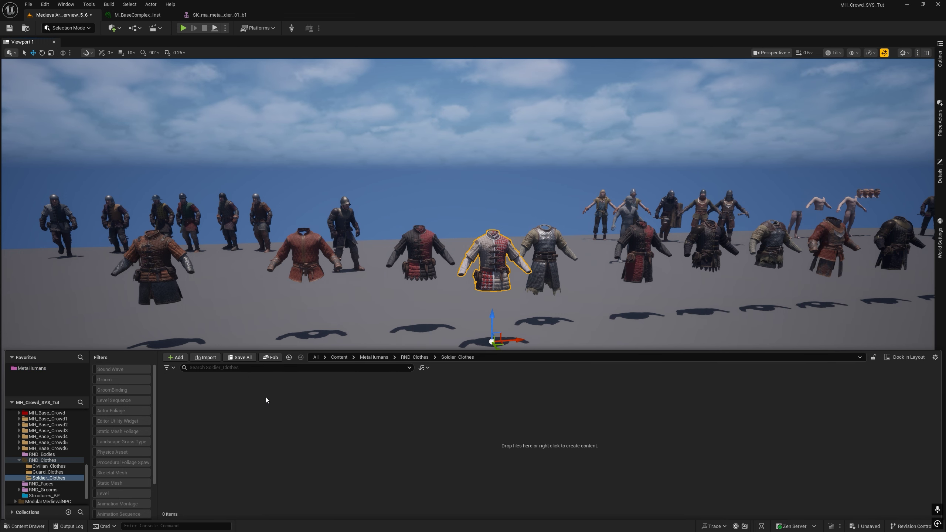
{"action": "right_click", "coordinate": [244, 417]}
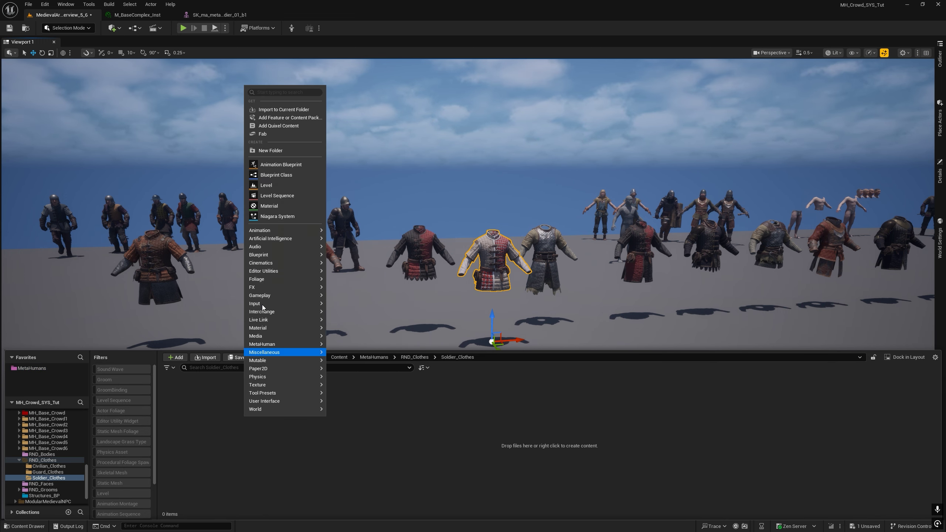
{"action": "left_click", "coordinate": [266, 151]}
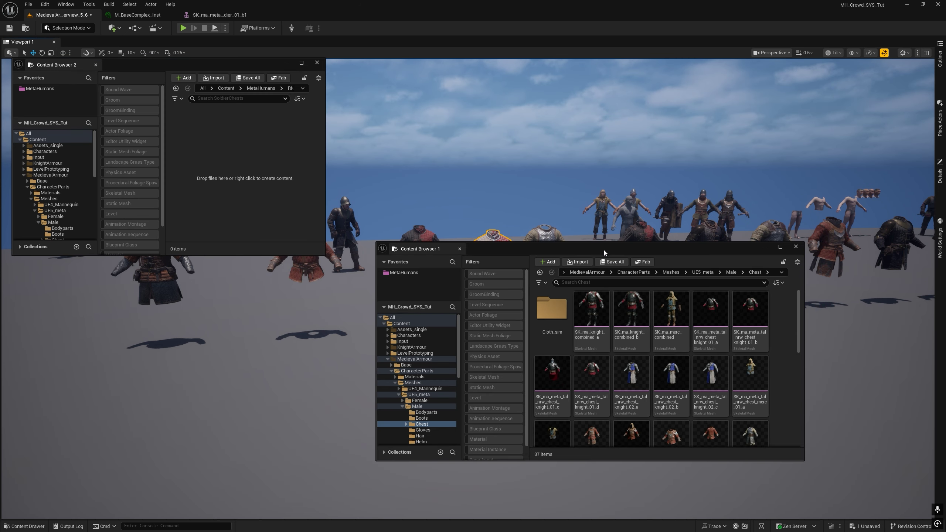
- Move the brown soldier_01_d chest mesh from the Chest folder into SoldierChests, with both folders in separate browser windows
{"action": "left_click_drag", "start_coordinate": [604, 250], "coordinate": [685, 71]}
{"action": "right_click_drag", "start_coordinate": [336, 62], "coordinate": [328, 47]}
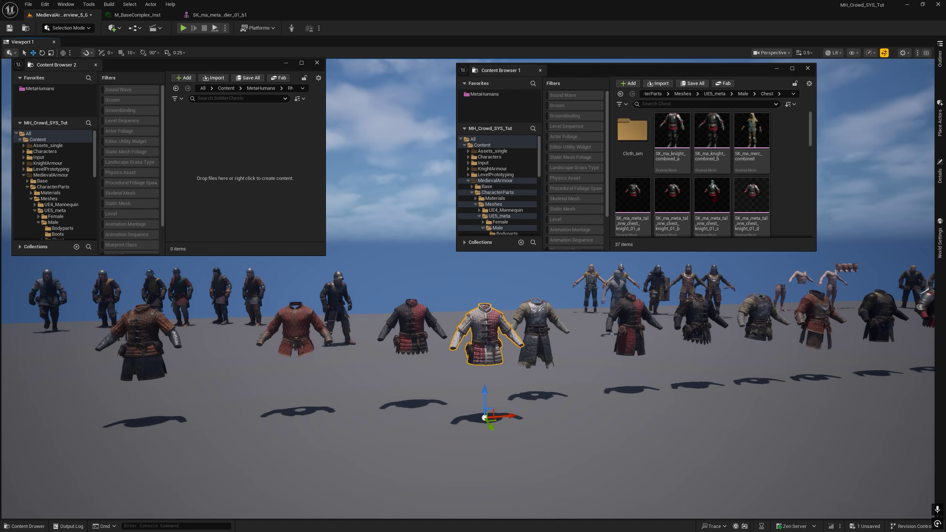
{"action": "right_click", "coordinate": [147, 335]}
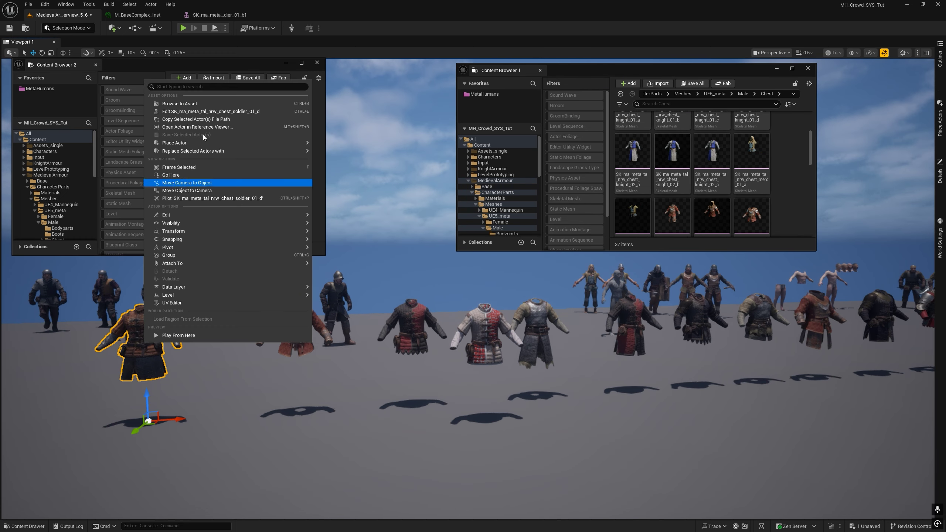
{"action": "left_click", "coordinate": [200, 104]}
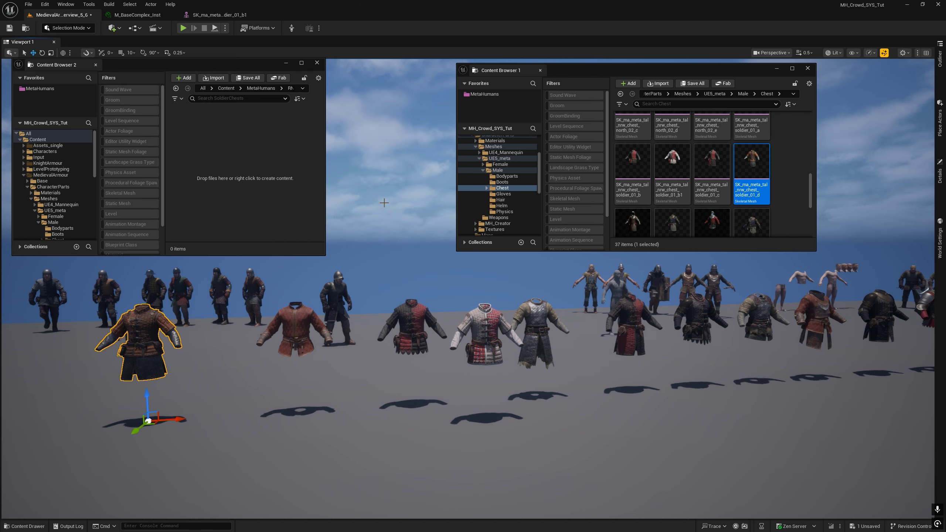
{"action": "left_click_drag", "start_coordinate": [753, 161], "coordinate": [228, 198]}
{"action": "left_click", "coordinate": [246, 212]}
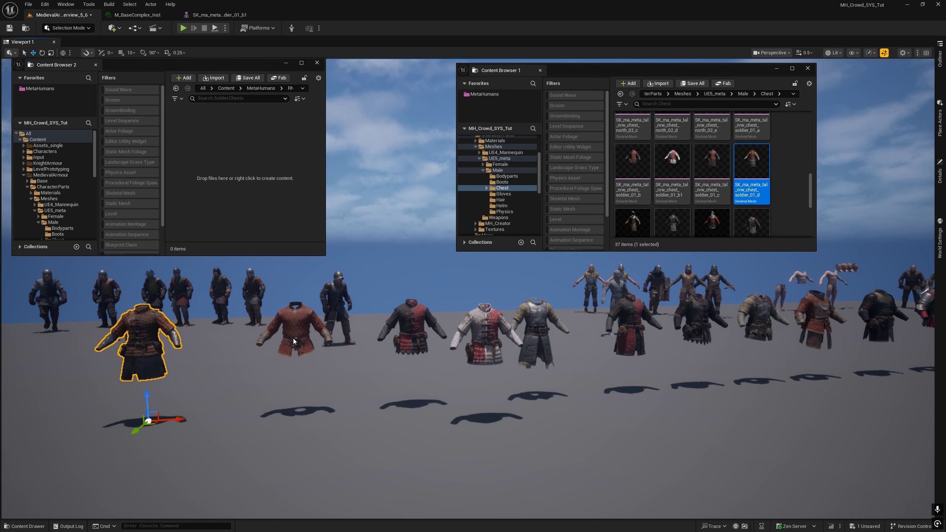
- Select nine more chest meshes in the level, from the black-and-red one to the row's far end, and move their assets into SoldierChests
{"action": "left_click", "coordinate": [410, 332]}
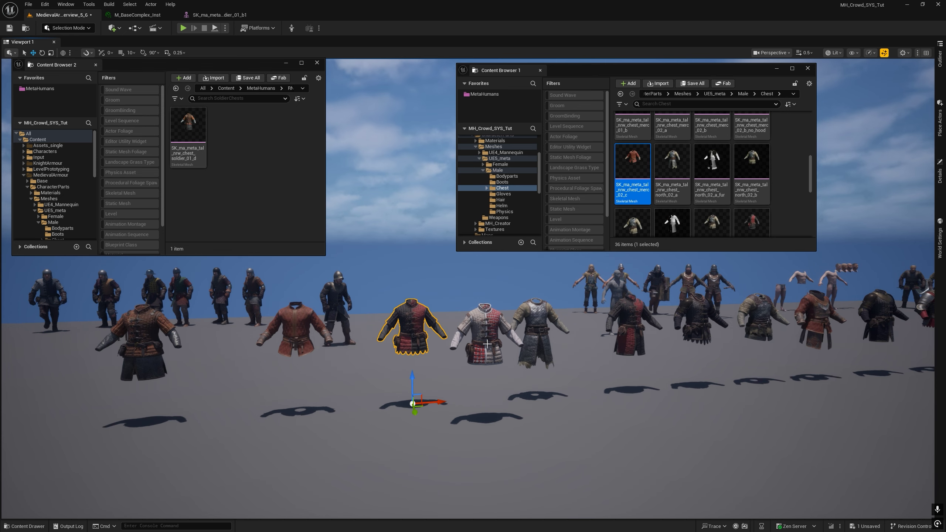
{"action": "left_click", "coordinate": [814, 310], "text": "ctrl"}
{"action": "left_click", "coordinate": [878, 314], "text": "ctrl"}
{"action": "right_click_drag", "start_coordinate": [877, 313], "coordinate": [894, 314]}
{"action": "left_click", "coordinate": [827, 304], "text": "ctrl"}
{"action": "right_click", "coordinate": [823, 304]}
{"action": "left_click", "coordinate": [836, 49]}
{"action": "scroll", "coordinate": [788, 185], "scroll_direction": "down", "scroll_amount": 5}
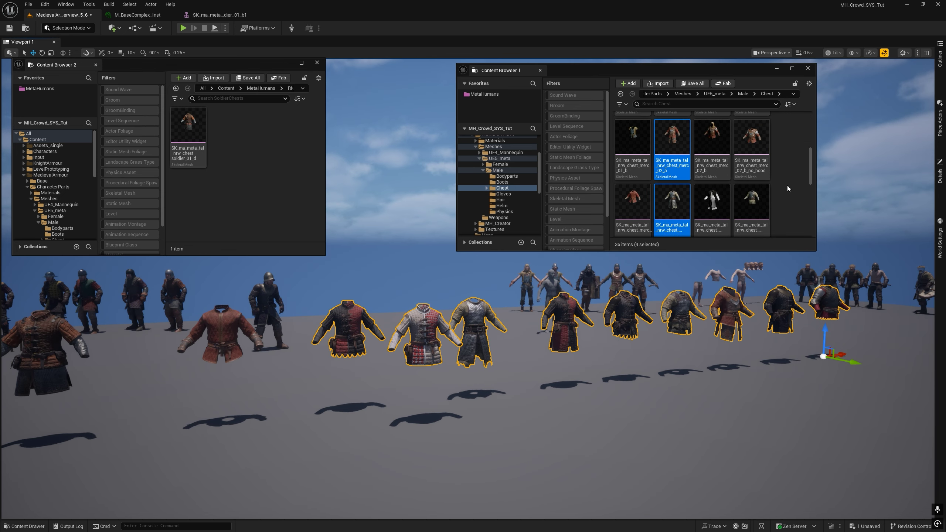
{"action": "scroll", "coordinate": [788, 185], "scroll_direction": "down", "scroll_amount": 3}
{"action": "left_click_drag", "start_coordinate": [673, 166], "coordinate": [251, 206]}
{"action": "left_click", "coordinate": [279, 219]}
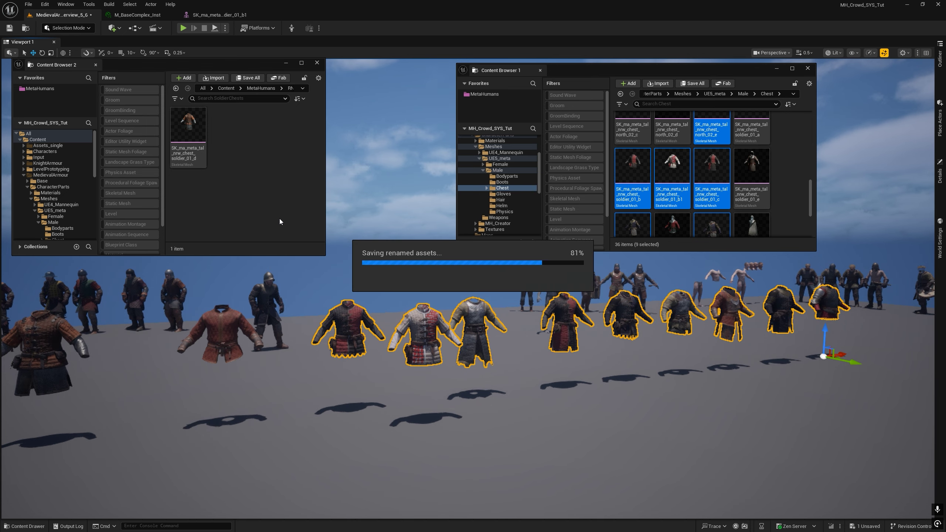
- Close both separate Content Browser windows and locate the soldier_01_c chest's asset in the SoldierChests folder
{"action": "left_click", "coordinate": [317, 62]}
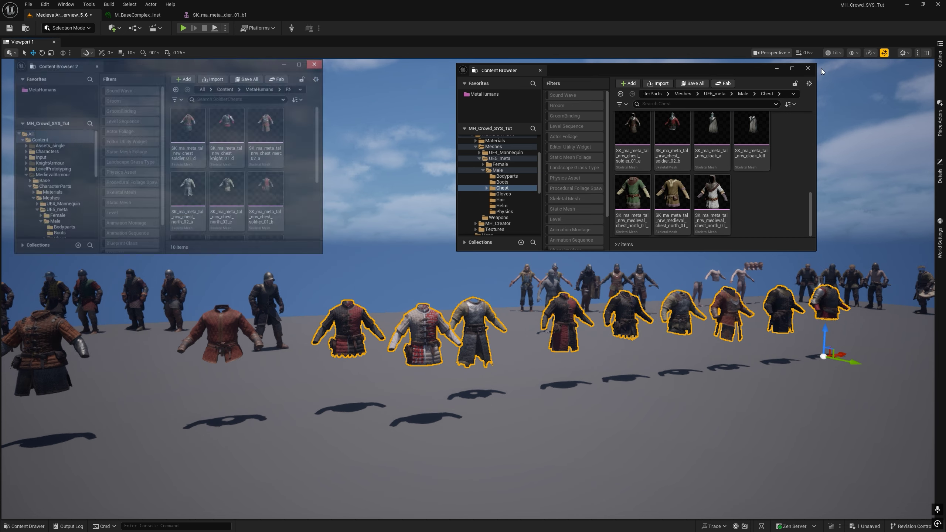
{"action": "left_click", "coordinate": [806, 68]}
{"action": "scroll", "coordinate": [606, 310], "scroll_direction": "up", "scroll_amount": 5}
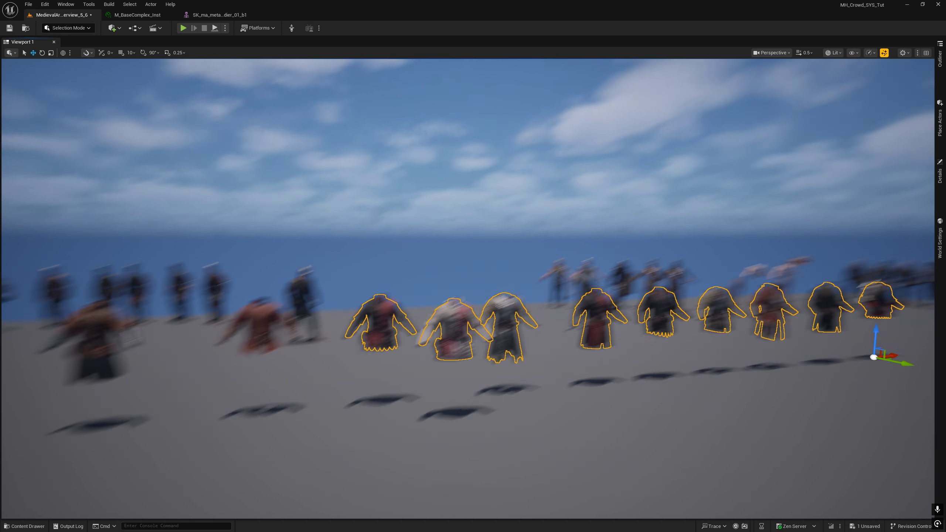
{"action": "right_click", "coordinate": [607, 309]}
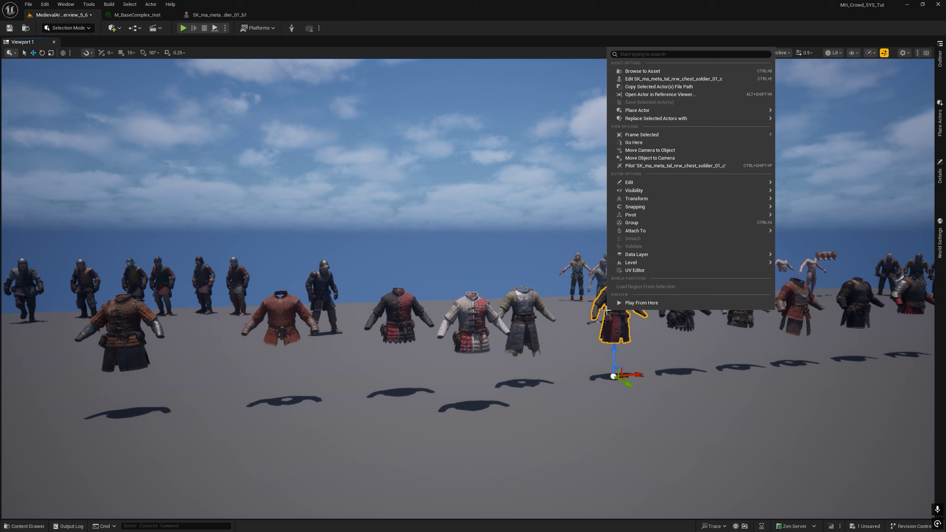
{"action": "left_click", "coordinate": [642, 71]}
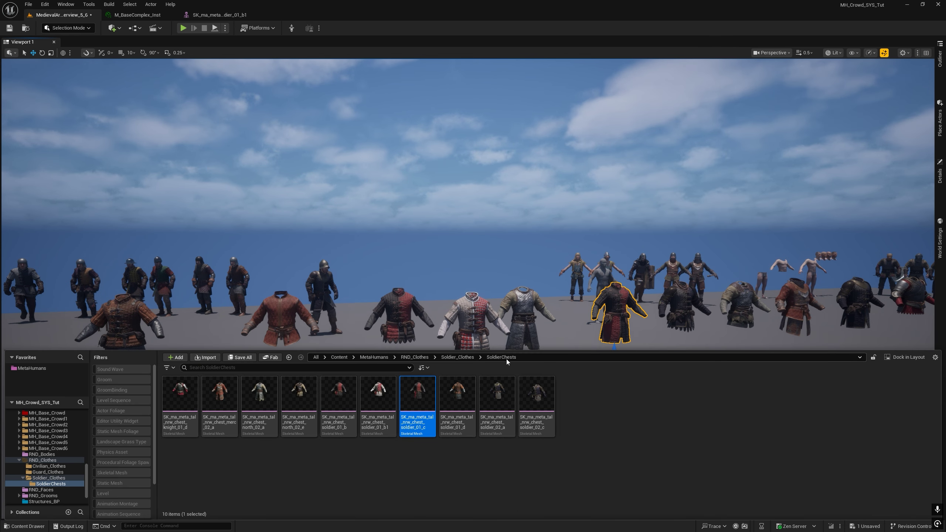
- Examine the subfolder structure of Soldier_Clothes, Guard_Clothes and Civilian_Clothes in MetaHumans/RND_Clothes
{"action": "left_click", "coordinate": [464, 357]}
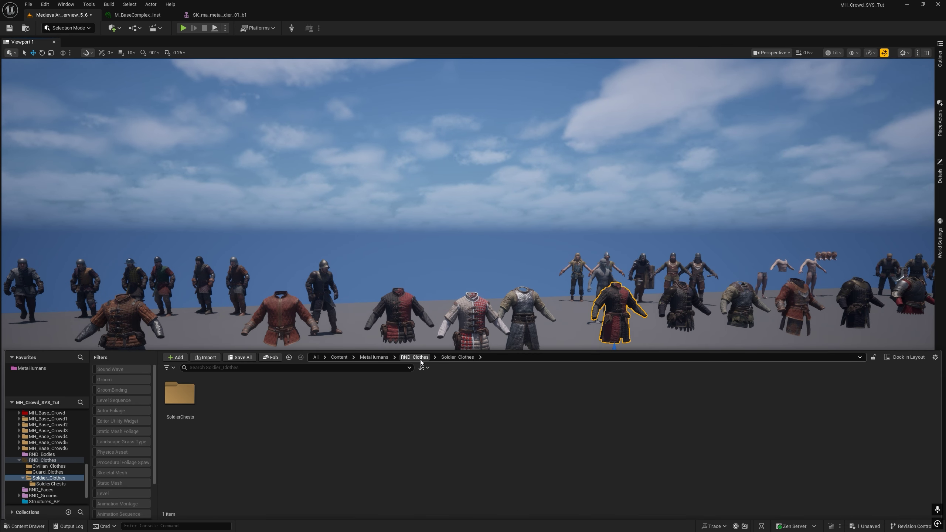
{"action": "left_click", "coordinate": [420, 358]}
{"action": "left_click", "coordinate": [375, 357]}
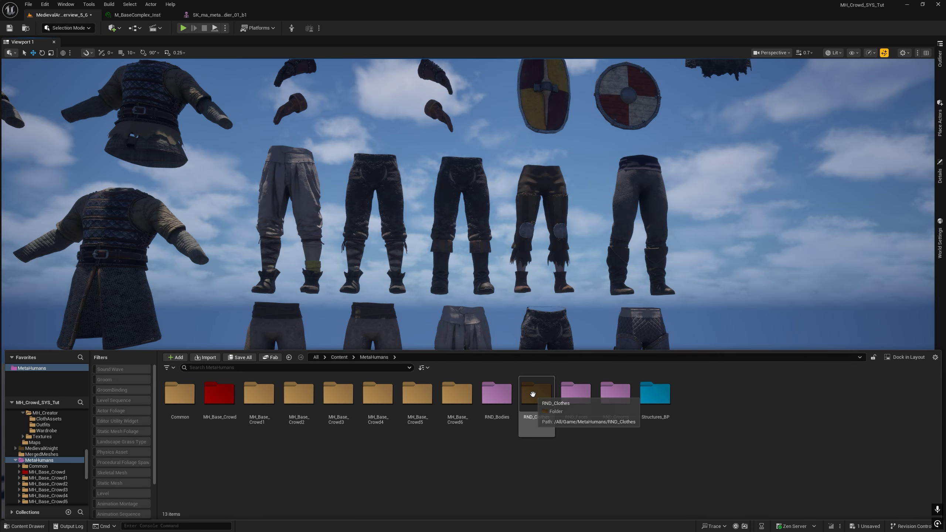
{"action": "double_click", "coordinate": [536, 393]}
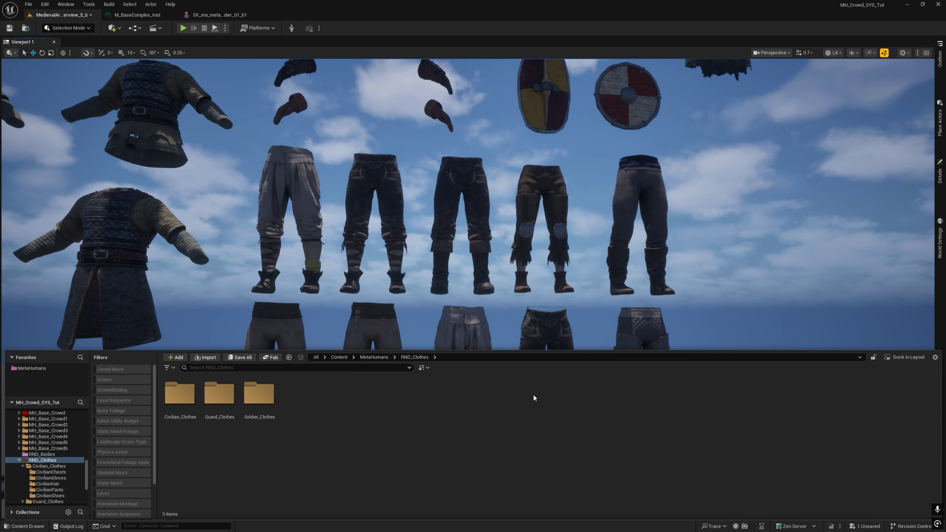
{"action": "left_click", "coordinate": [257, 405]}
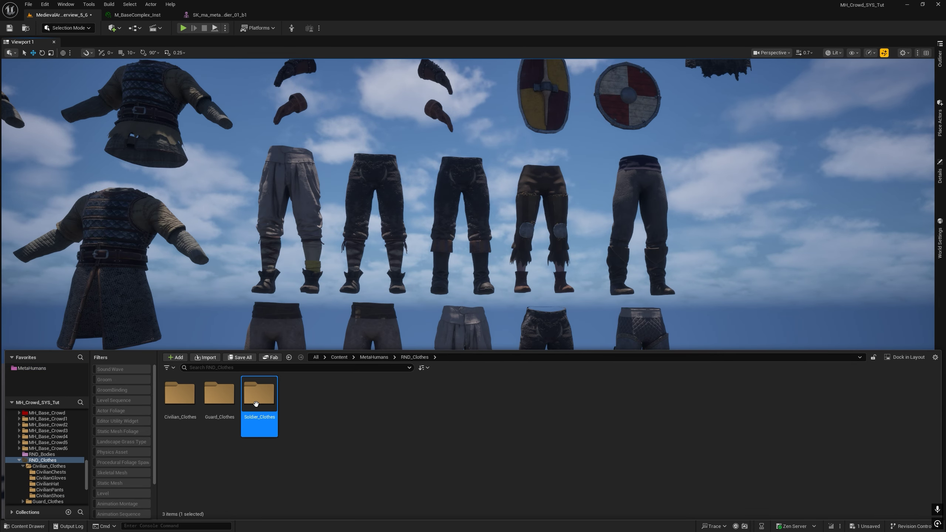
{"action": "double_click", "coordinate": [256, 404]}
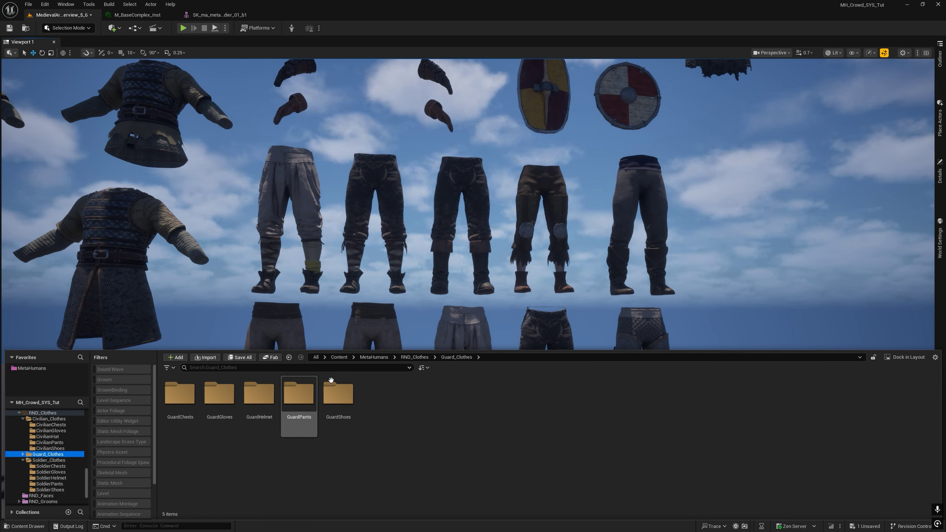
{"action": "left_click", "coordinate": [50, 419]}
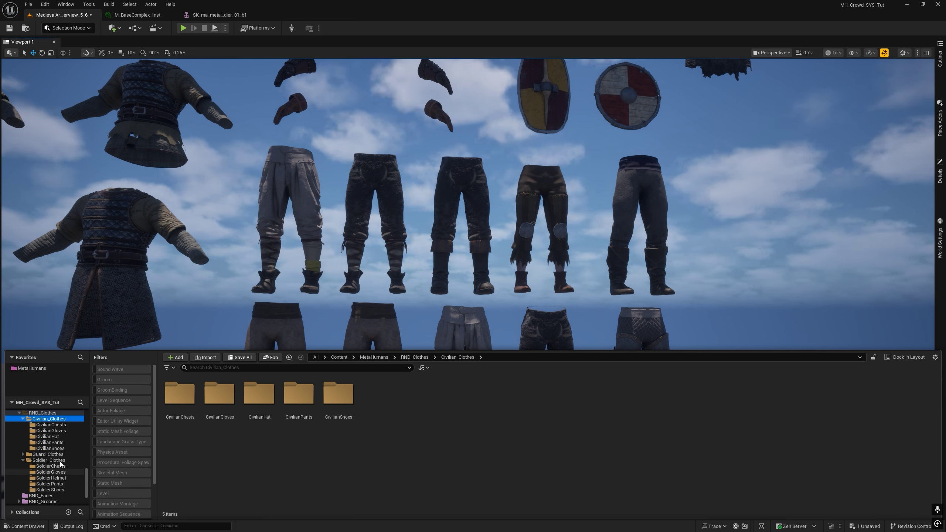
{"action": "left_click", "coordinate": [44, 461]}
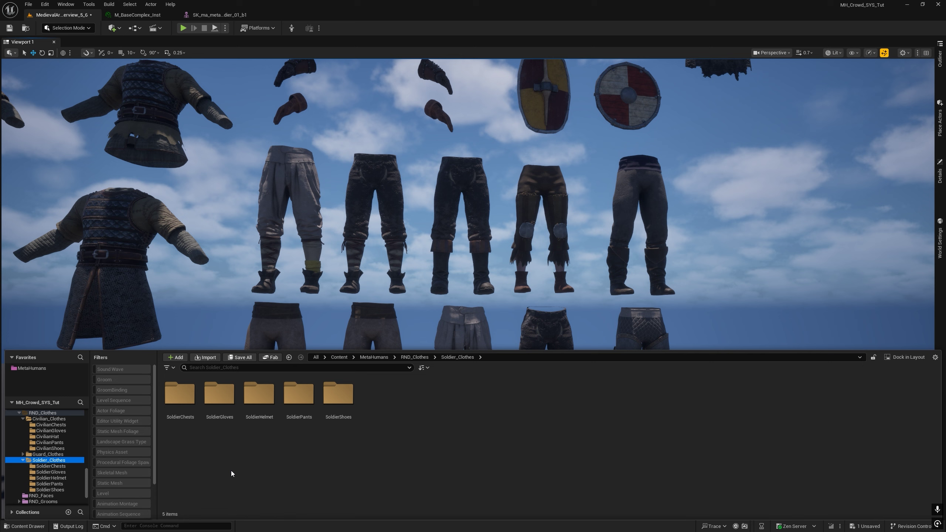
- Copy the eight medieval armour pants meshes from the Boots folder into SoldierPants and save all changed assets
{"action": "double_click", "coordinate": [303, 397]}
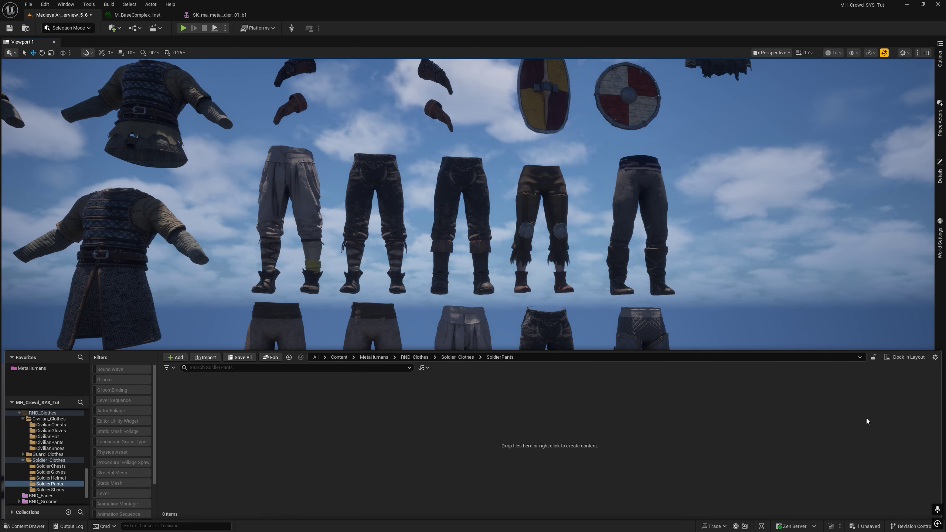
{"action": "left_click", "coordinate": [906, 357]}
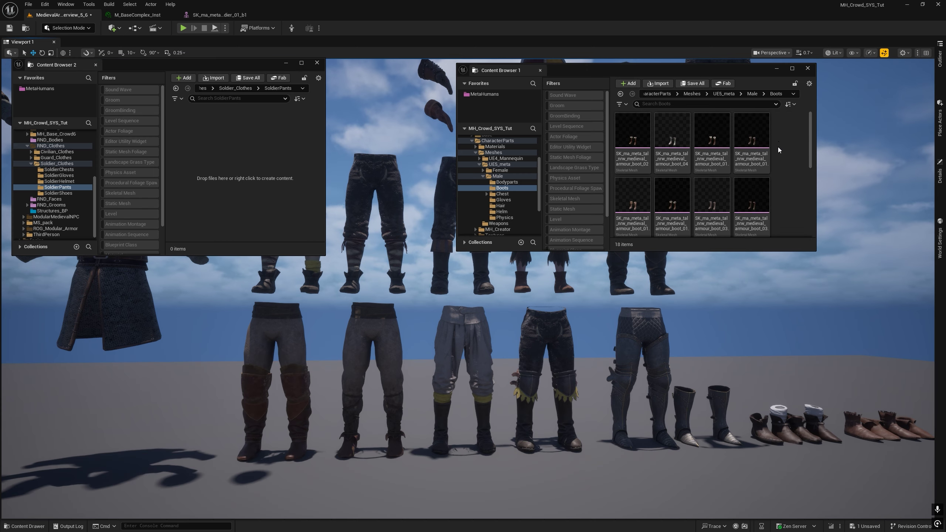
{"action": "scroll", "coordinate": [779, 150], "scroll_direction": "down", "scroll_amount": 5}
{"action": "left_click", "coordinate": [635, 152]}
{"action": "scroll", "coordinate": [796, 203], "scroll_direction": "down", "scroll_amount": 2}
{"action": "left_click_drag", "start_coordinate": [795, 201], "coordinate": [255, 171]}
{"action": "left_click", "coordinate": [266, 186]}
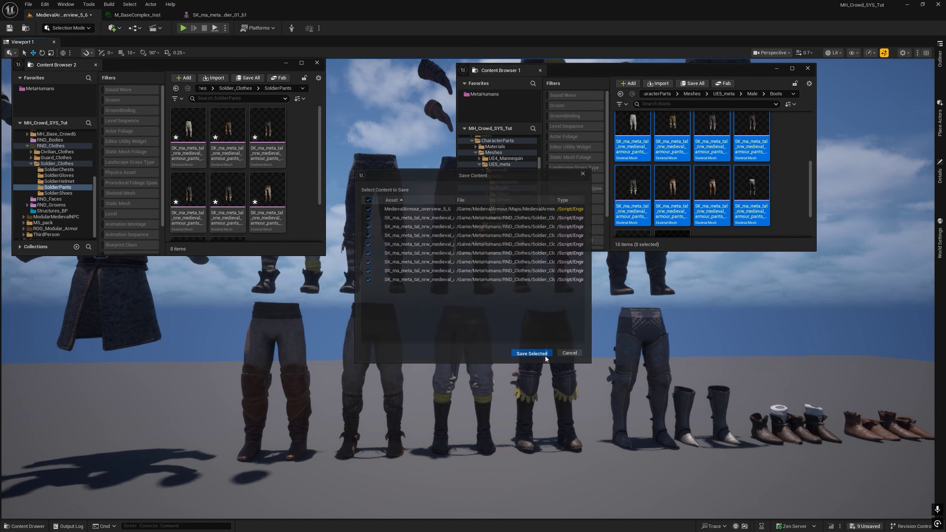
{"action": "left_click", "coordinate": [545, 356]}
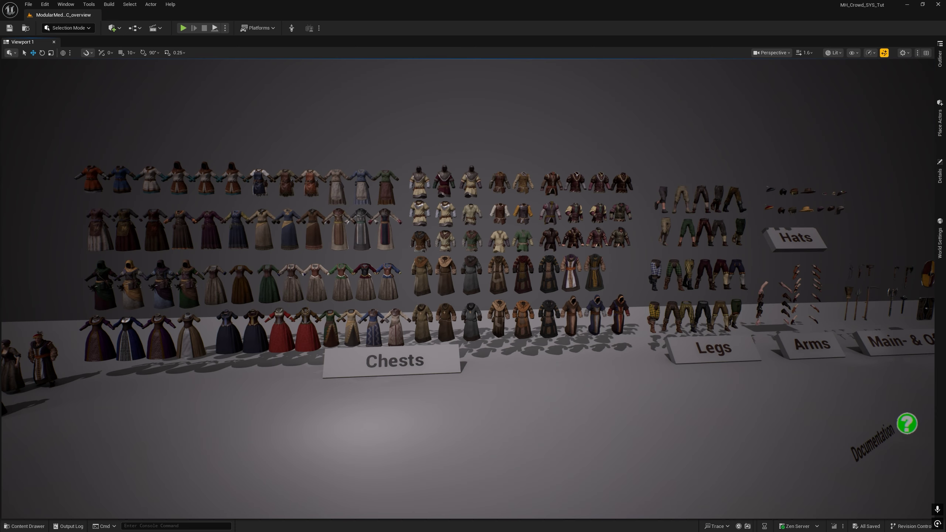
- Look over the civilian clothing overview level, then examine the CivilianChests, CivilianHat, CivilianPants and CivilianShoes folders in Civilian_Clothes
{"action": "right_click_drag", "start_coordinate": [468, 289], "coordinate": [627, 293]}
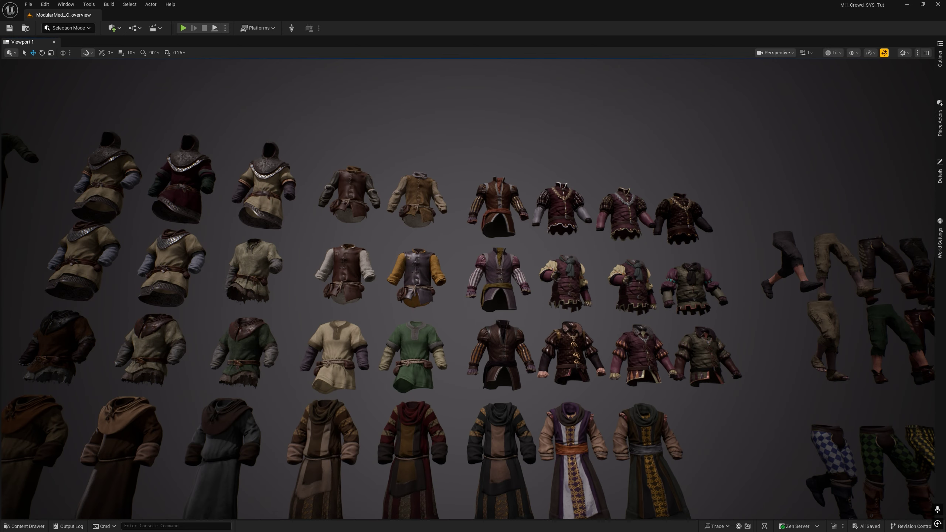
{"action": "right_click_drag", "start_coordinate": [468, 290], "coordinate": [548, 352]}
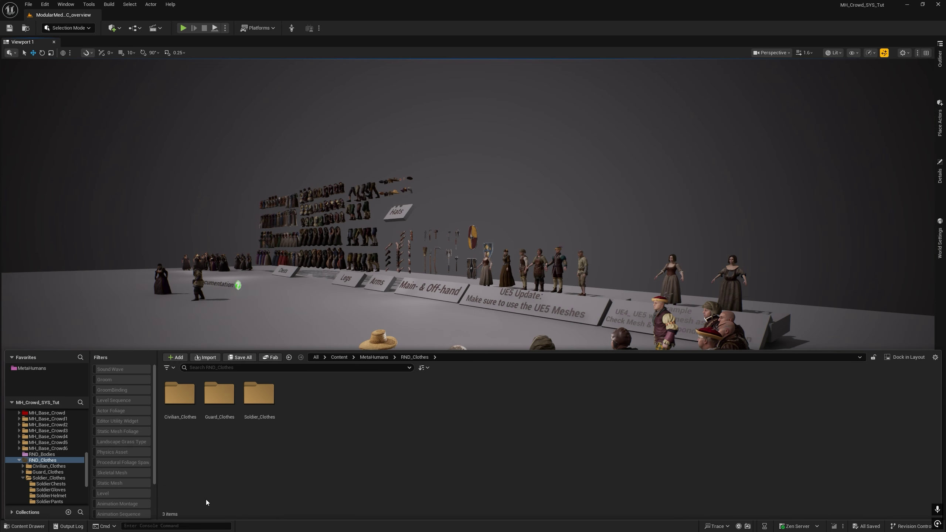
{"action": "left_click", "coordinate": [179, 397]}
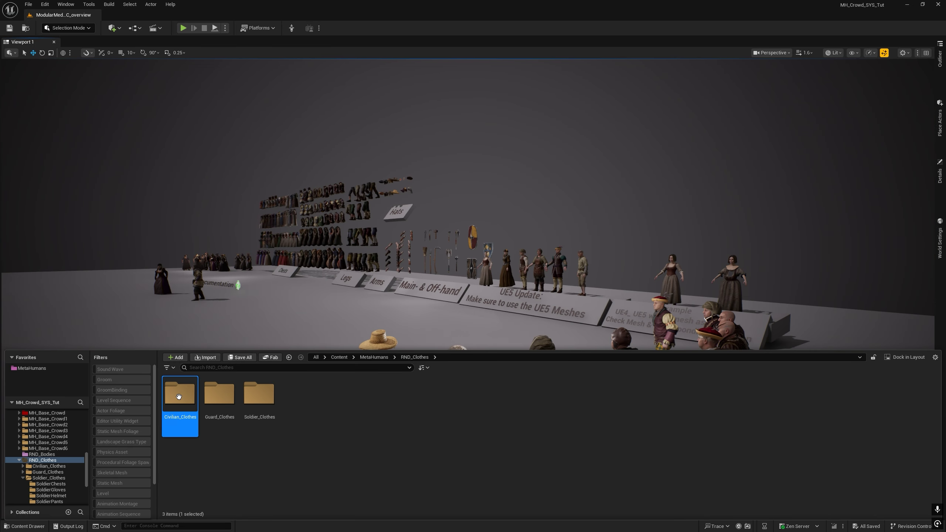
{"action": "double_click", "coordinate": [179, 397]}
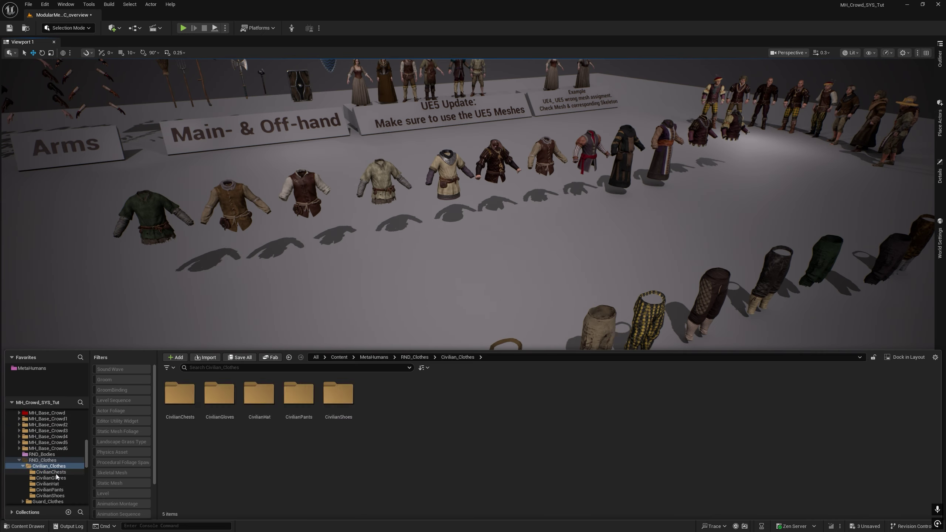
{"action": "left_click", "coordinate": [56, 472]}
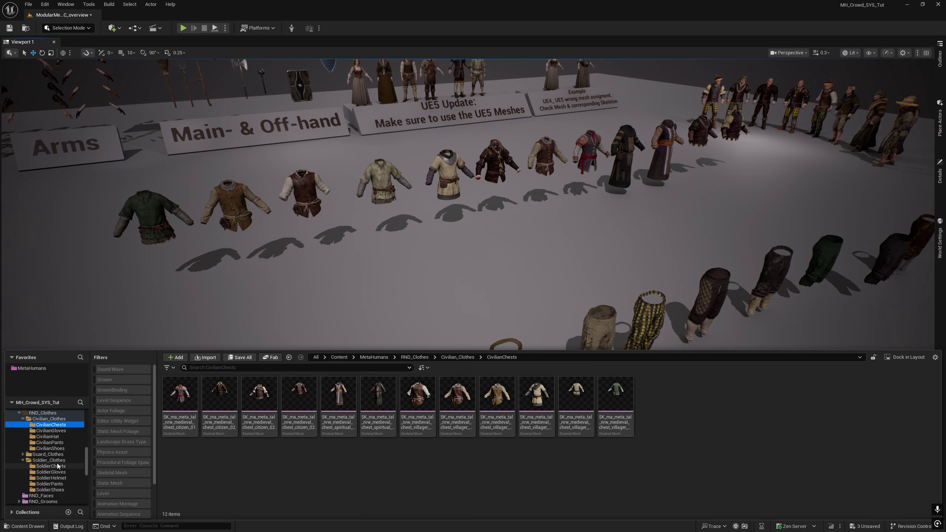
{"action": "left_click", "coordinate": [48, 436]}
{"action": "left_click", "coordinate": [48, 442]}
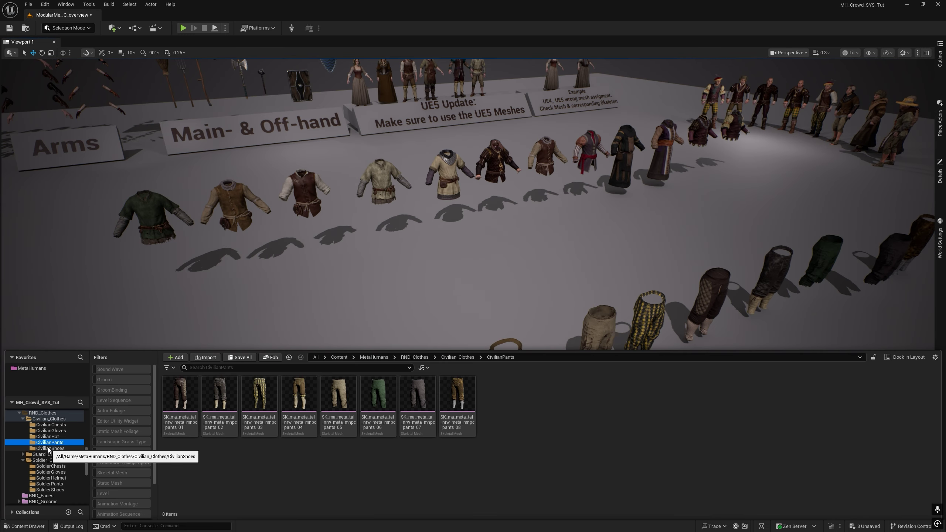
{"action": "left_click", "coordinate": [49, 449]}
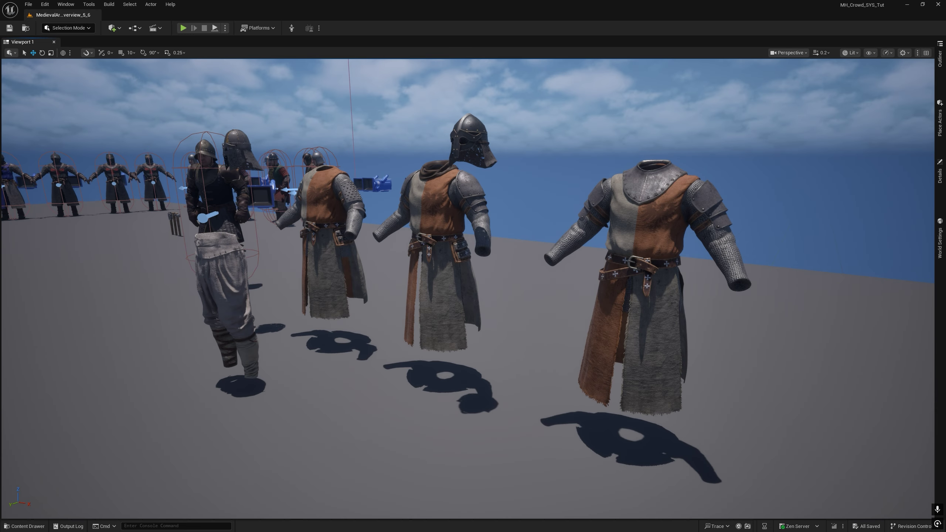
- Examine the clothing meshes in the GuardGloves, GuardHelmet, GuardPants and GuardShoes subfolders of Guard_Clothes
{"action": "left_click", "coordinate": [41, 528]}
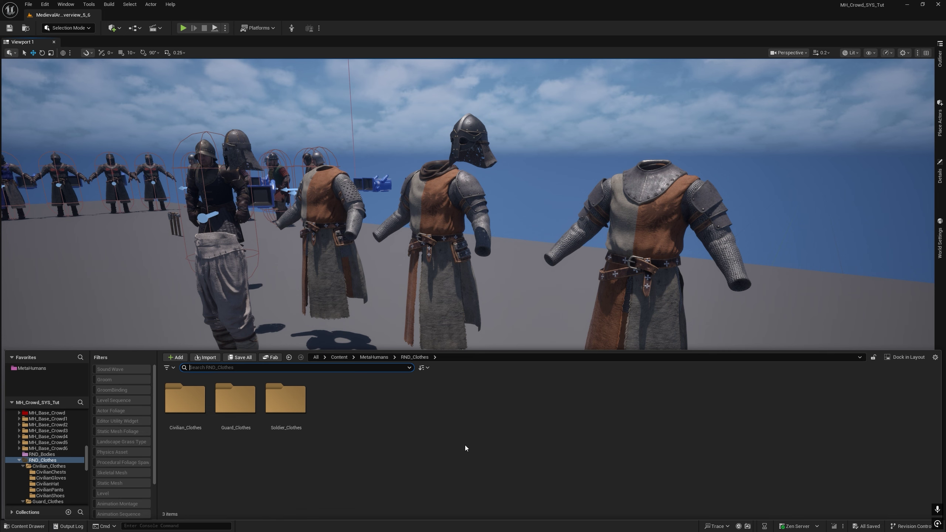
{"action": "left_click", "coordinate": [244, 423]}
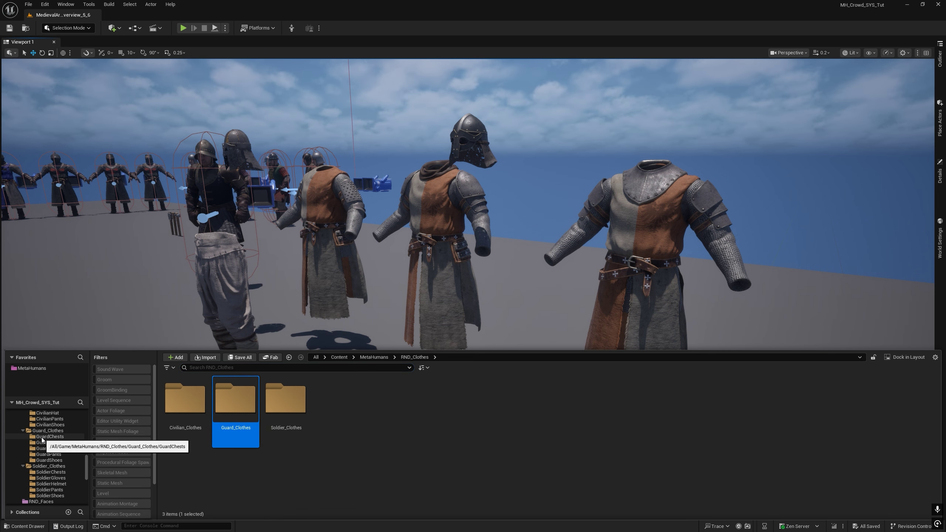
{"action": "left_click", "coordinate": [42, 438]}
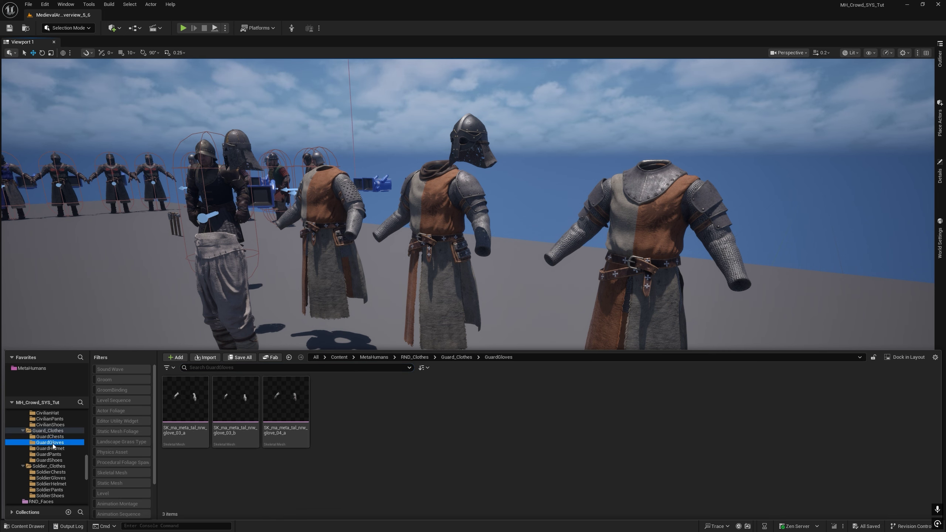
{"action": "left_click", "coordinate": [54, 448]}
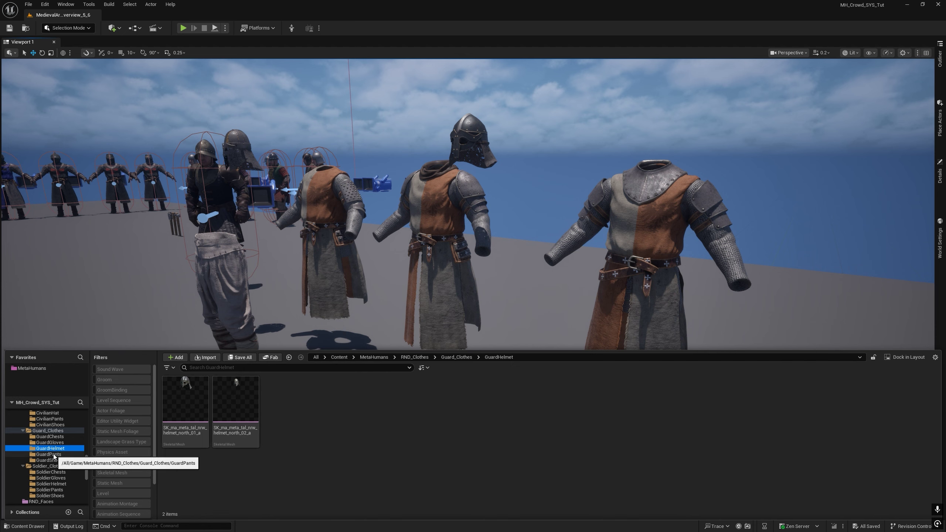
{"action": "left_click", "coordinate": [49, 455]}
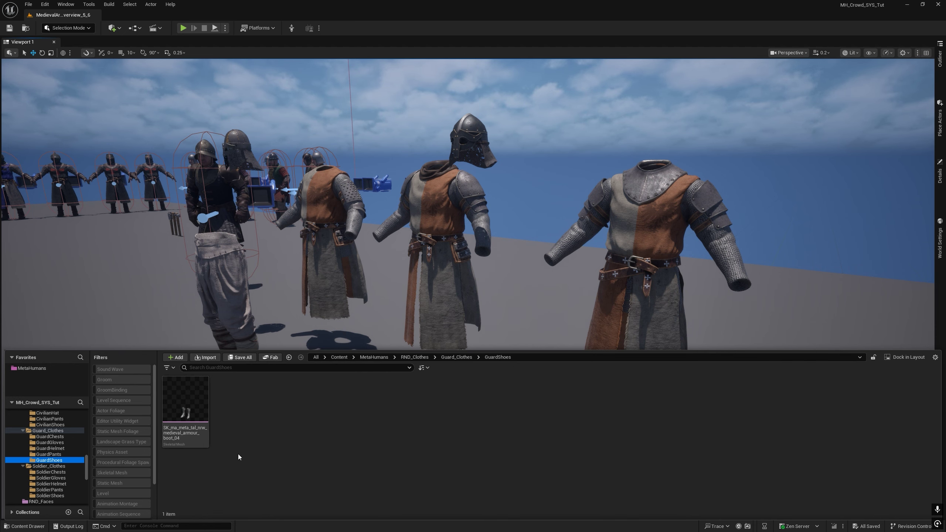
- Open the STR_BP_CivilianClothes structure from the Structures_BP folder and make its editor window slightly taller
{"action": "left_click", "coordinate": [28, 527]}
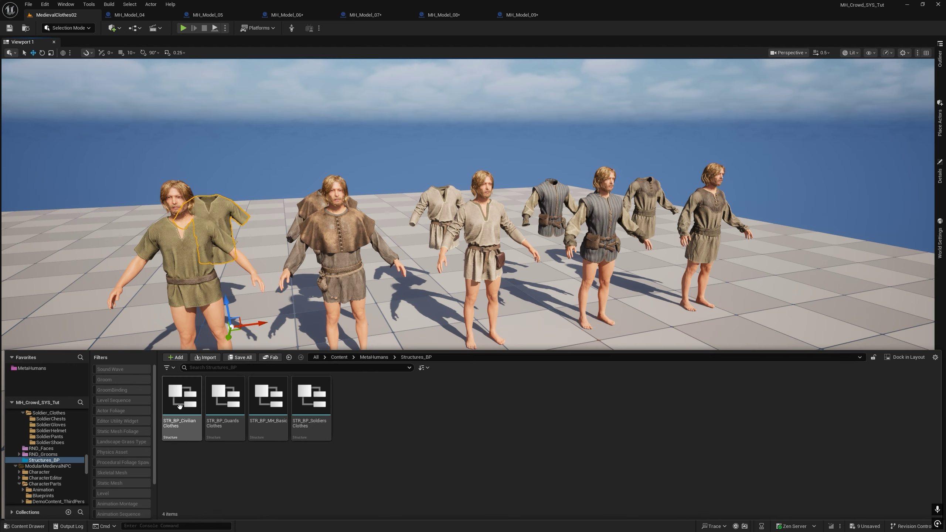
{"action": "left_click", "coordinate": [182, 402]}
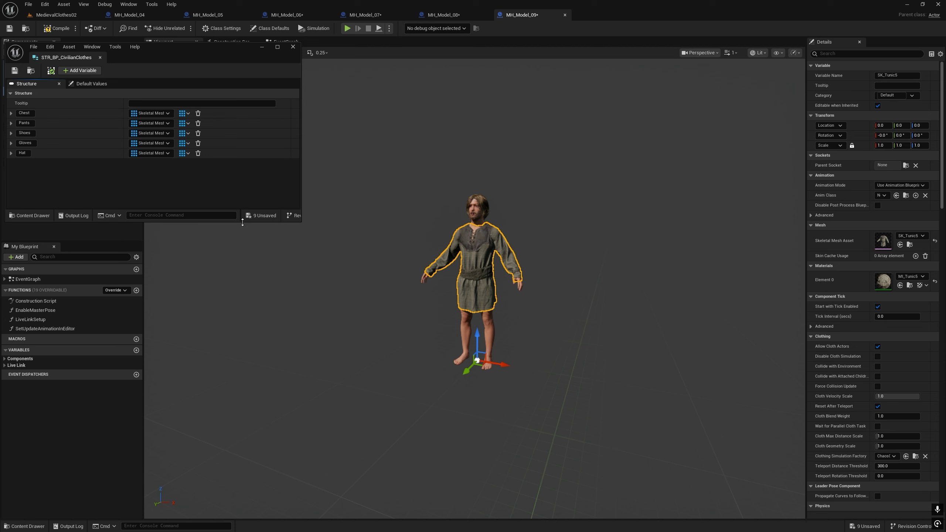
{"action": "left_click_drag", "start_coordinate": [243, 223], "coordinate": [242, 243]}
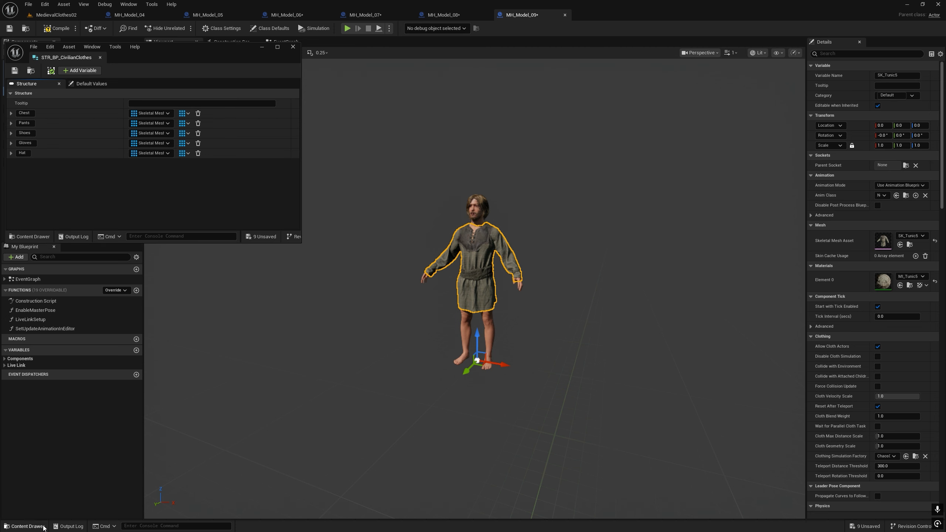
- Show the CivilianChests folder in a separate Content Browser beside the structure editor, and enlarge the structure editor vertically
{"action": "left_click", "coordinate": [43, 526]}
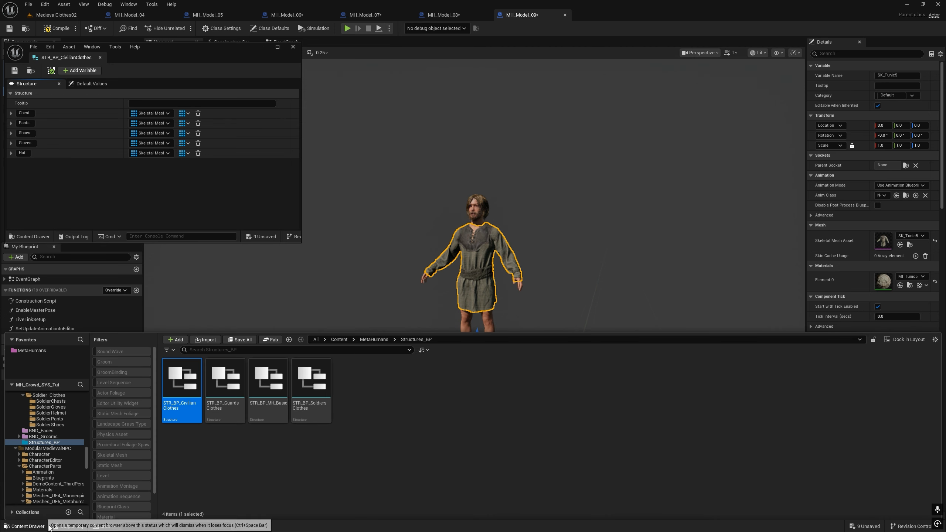
{"action": "left_click", "coordinate": [369, 339]}
{"action": "double_click", "coordinate": [613, 386]}
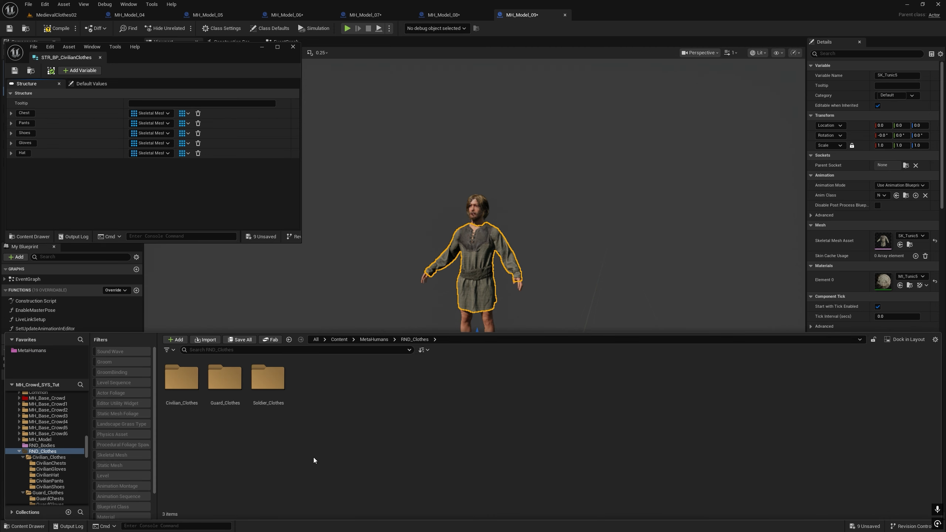
{"action": "double_click", "coordinate": [175, 385]}
{"action": "double_click", "coordinate": [182, 386]}
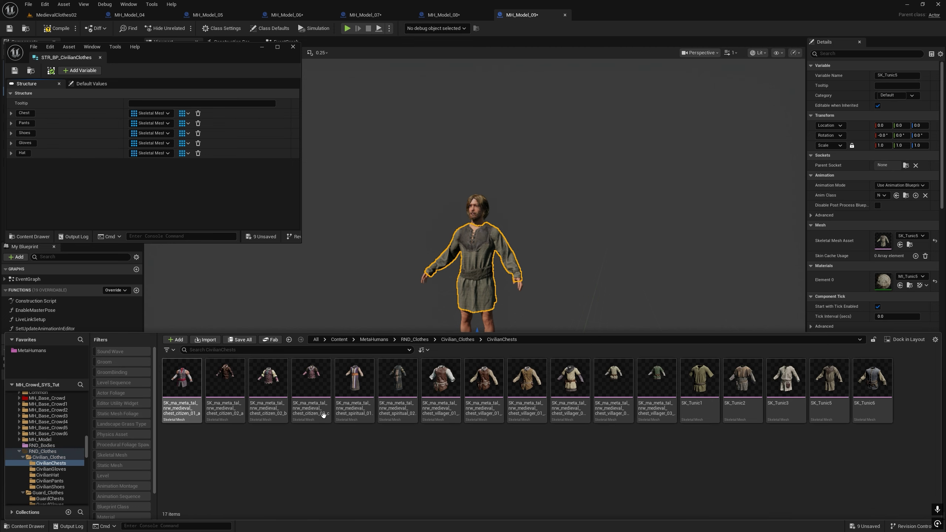
{"action": "left_click", "coordinate": [899, 339]}
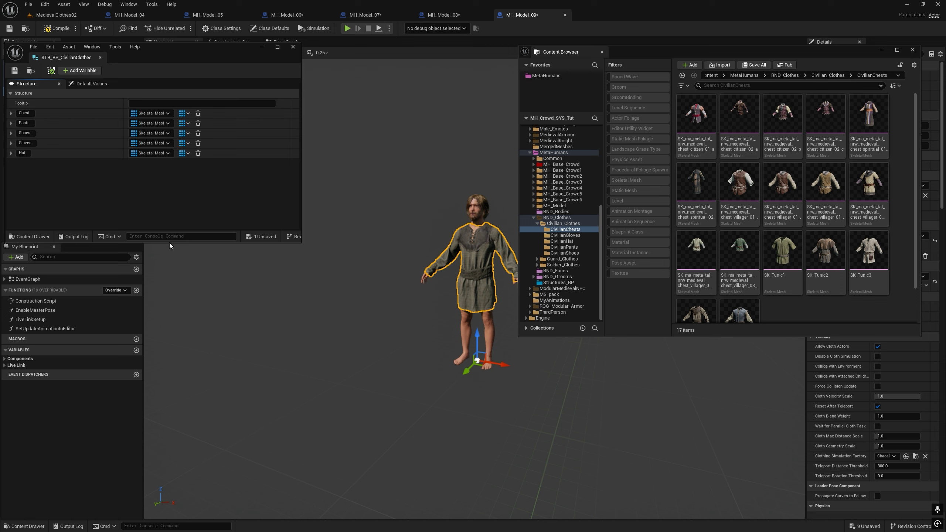
{"action": "left_click_drag", "start_coordinate": [169, 243], "coordinate": [181, 503]}
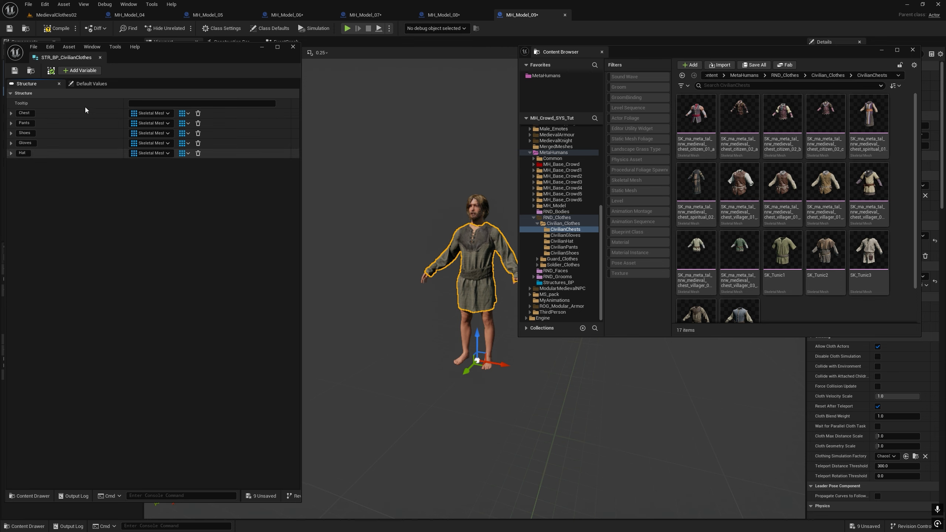
- Add 17 elements to the Chest array in the default values of STR_BP_CivilianClothes
{"action": "left_click", "coordinate": [79, 86]}
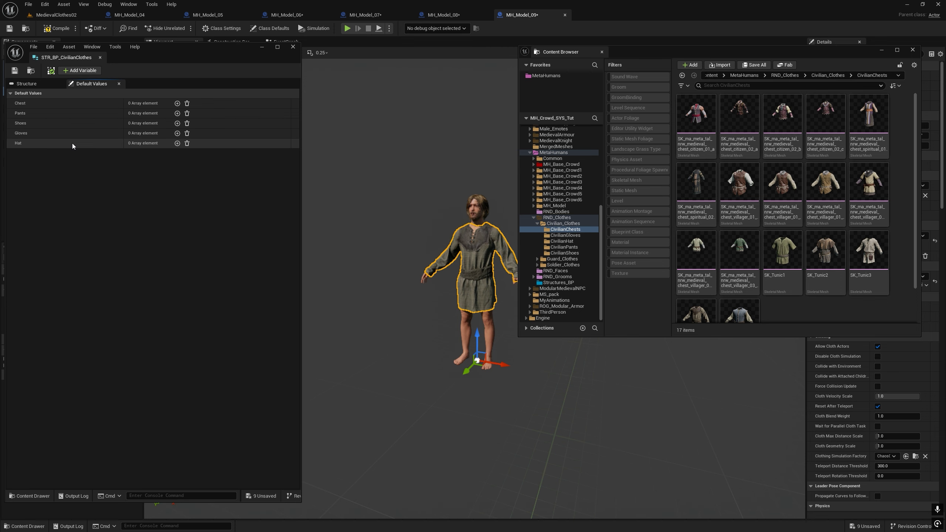
{"action": "left_click", "coordinate": [177, 103]}
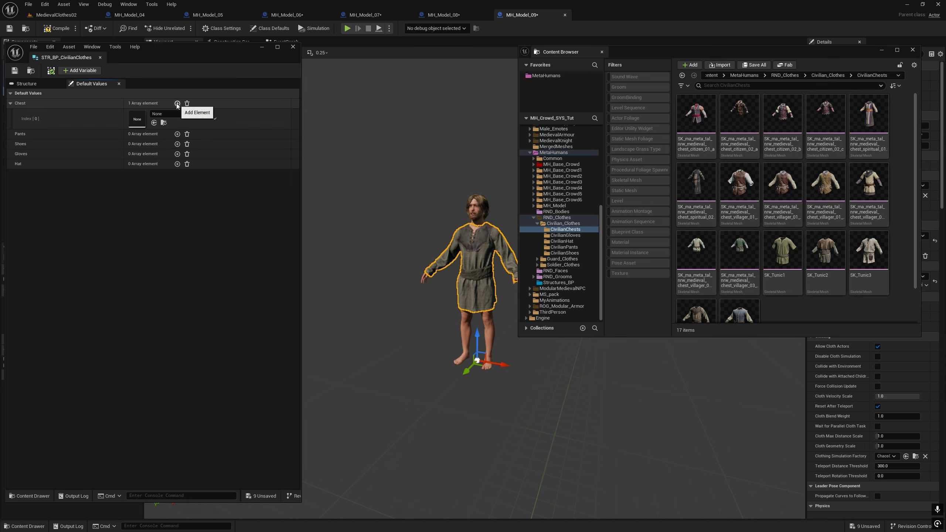
{"action": "left_click", "coordinate": [177, 104]}
{"action": "left_click", "coordinate": [177, 104]}
{"action": "double_click", "coordinate": [177, 103]}
{"action": "double_click", "coordinate": [177, 104]}
{"action": "double_click", "coordinate": [177, 103]}
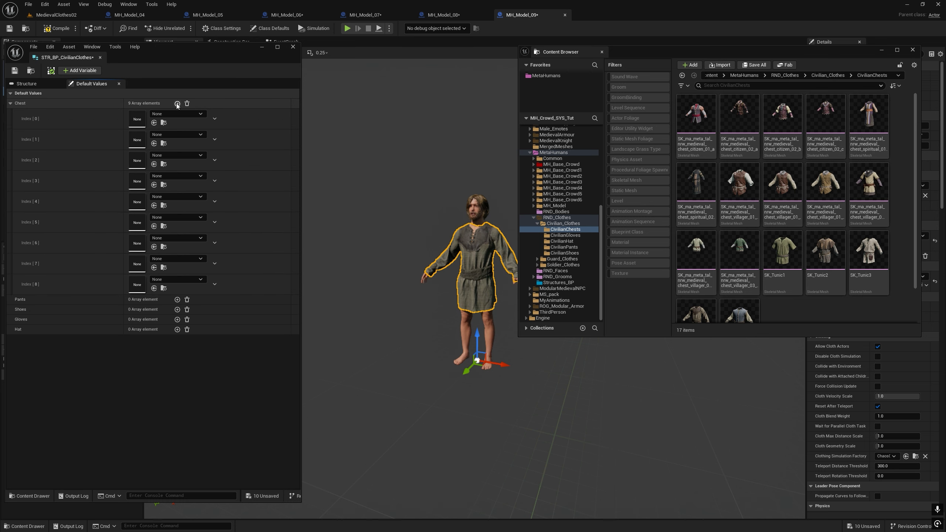
{"action": "double_click", "coordinate": [178, 104]}
{"action": "double_click", "coordinate": [177, 103]}
{"action": "left_click", "coordinate": [177, 104]}
{"action": "left_click", "coordinate": [177, 104]}
{"action": "left_click", "coordinate": [177, 104]}
{"action": "left_click", "coordinate": [177, 104]}
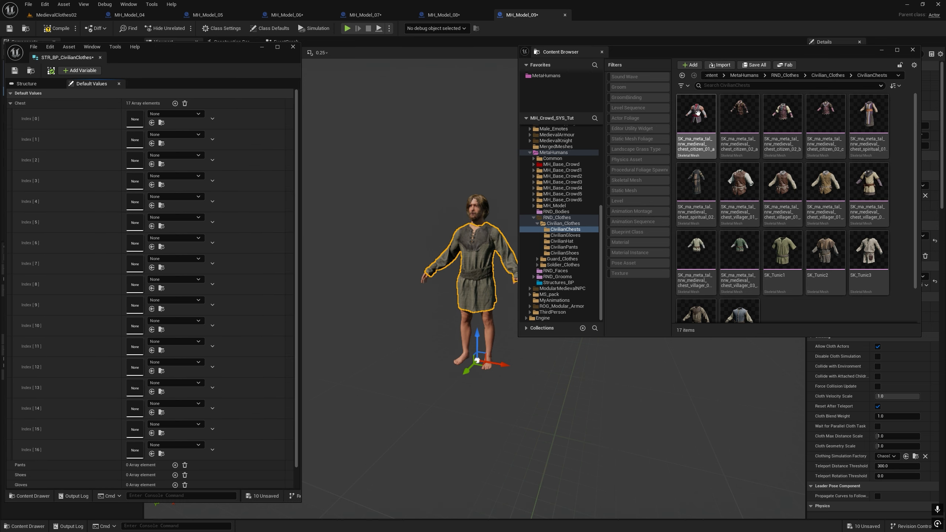
- Assign the four citizen and two spiritual chest meshes from CivilianChests to Chest array indices 0 to 5
{"action": "left_click", "coordinate": [698, 110]}
{"action": "left_click", "coordinate": [152, 123]}
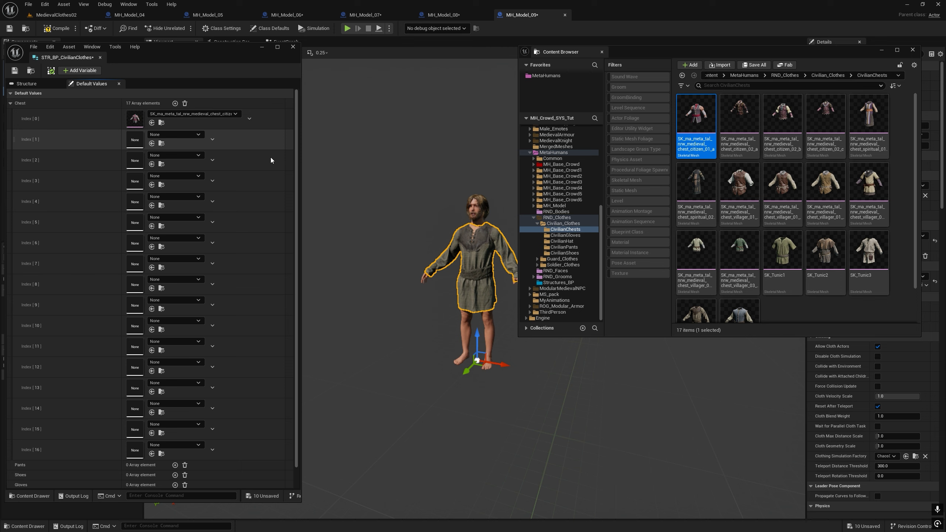
{"action": "left_click", "coordinate": [736, 147]}
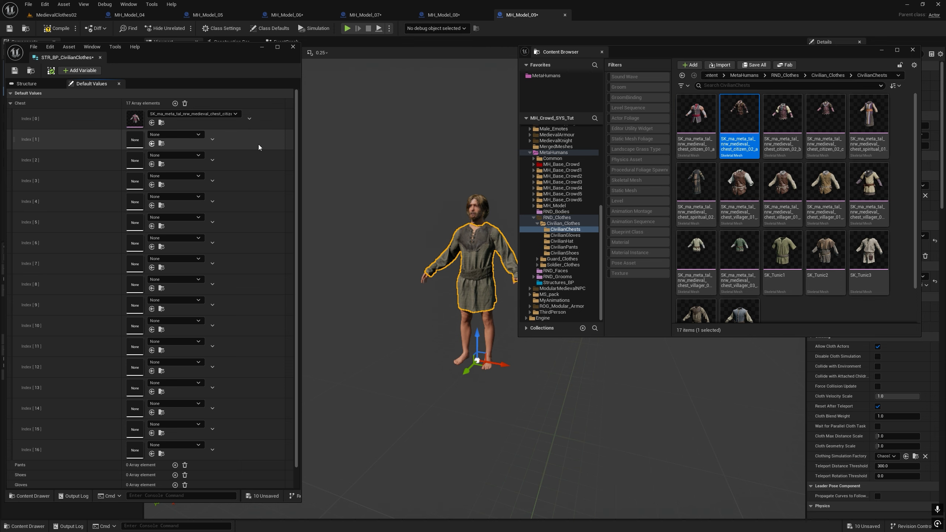
{"action": "left_click", "coordinate": [152, 143]}
{"action": "left_click", "coordinate": [783, 120]}
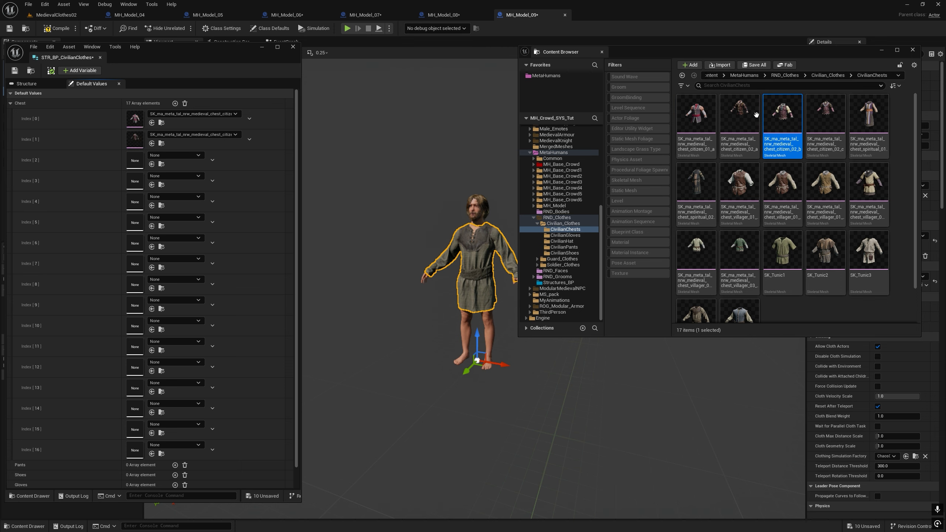
{"action": "left_click", "coordinate": [152, 164]}
{"action": "left_click", "coordinate": [825, 127]}
{"action": "left_click", "coordinate": [152, 185]}
{"action": "left_click", "coordinate": [869, 130]}
{"action": "left_click", "coordinate": [152, 206]}
{"action": "left_click", "coordinate": [696, 197]}
{"action": "left_click", "coordinate": [152, 227]}
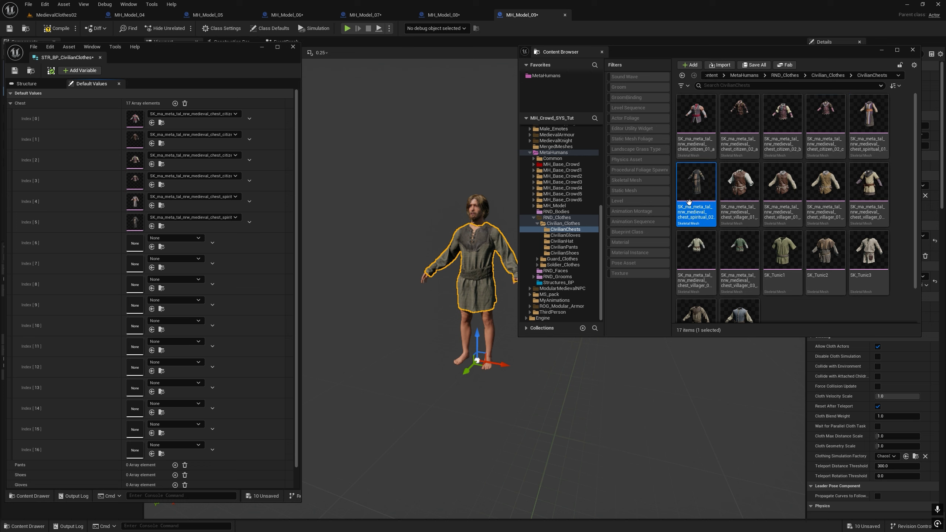
- Assign the six medieval villager chest meshes to Chest array indices 6 to 11
{"action": "left_click", "coordinate": [736, 194]}
{"action": "left_click", "coordinate": [152, 247]}
{"action": "left_click", "coordinate": [783, 194]}
{"action": "left_click", "coordinate": [152, 268]}
{"action": "left_click", "coordinate": [825, 194]}
{"action": "left_click", "coordinate": [152, 289]}
{"action": "left_click", "coordinate": [869, 194]}
{"action": "left_click", "coordinate": [152, 309]}
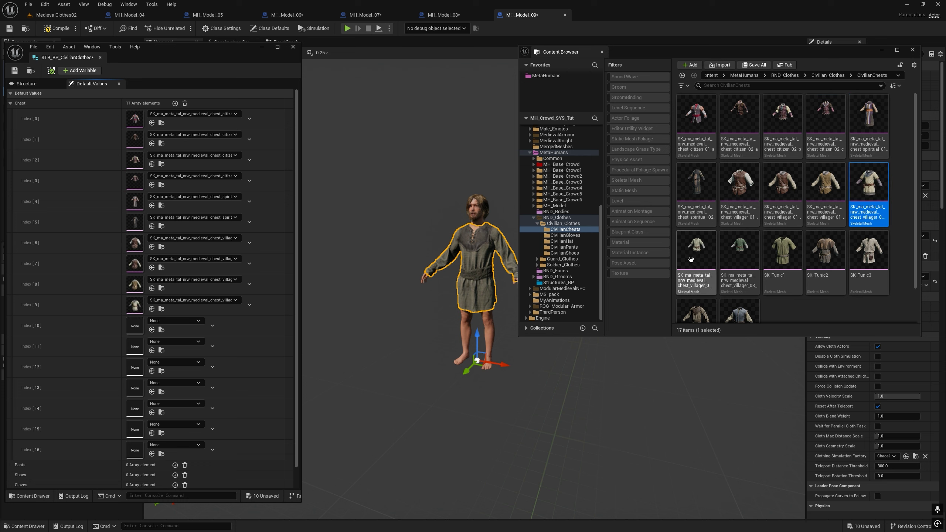
{"action": "left_click", "coordinate": [696, 250]}
{"action": "left_click", "coordinate": [152, 330]}
{"action": "left_click", "coordinate": [741, 250]}
{"action": "left_click", "coordinate": [152, 350]}
- Assign SK_Tunic1, SK_Tunic2, SK_Tunic3, SK_Tunic5 and SK_Tunic6 to Chest array indices 12 to 16, and save the structure
{"action": "left_click", "coordinate": [782, 250]}
{"action": "left_click", "coordinate": [152, 371]}
{"action": "left_click", "coordinate": [825, 250]}
{"action": "left_click", "coordinate": [152, 392]}
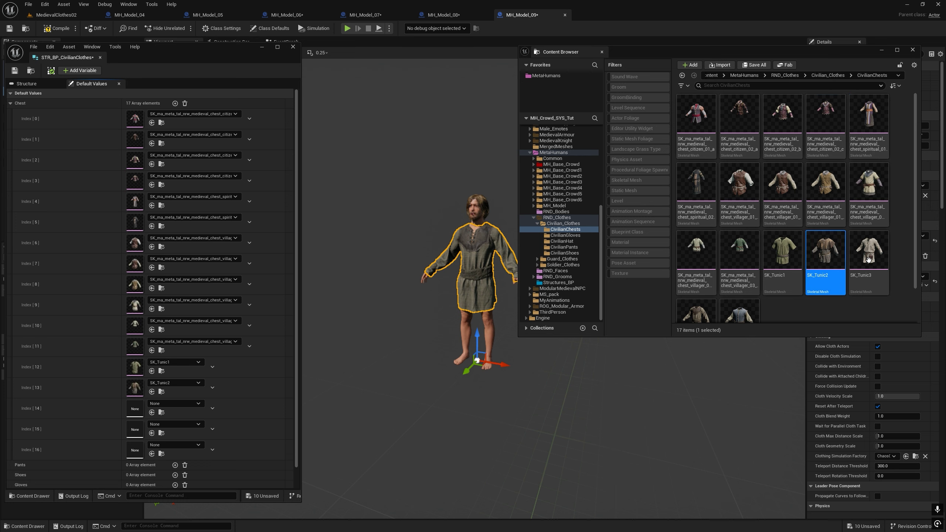
{"action": "left_click", "coordinate": [868, 257]}
{"action": "left_click", "coordinate": [152, 413]}
{"action": "left_click_drag", "start_coordinate": [708, 337], "coordinate": [708, 366]}
{"action": "left_click", "coordinate": [696, 319]}
{"action": "left_click", "coordinate": [152, 433]}
{"action": "left_click", "coordinate": [741, 319]}
{"action": "left_click", "coordinate": [152, 454]}
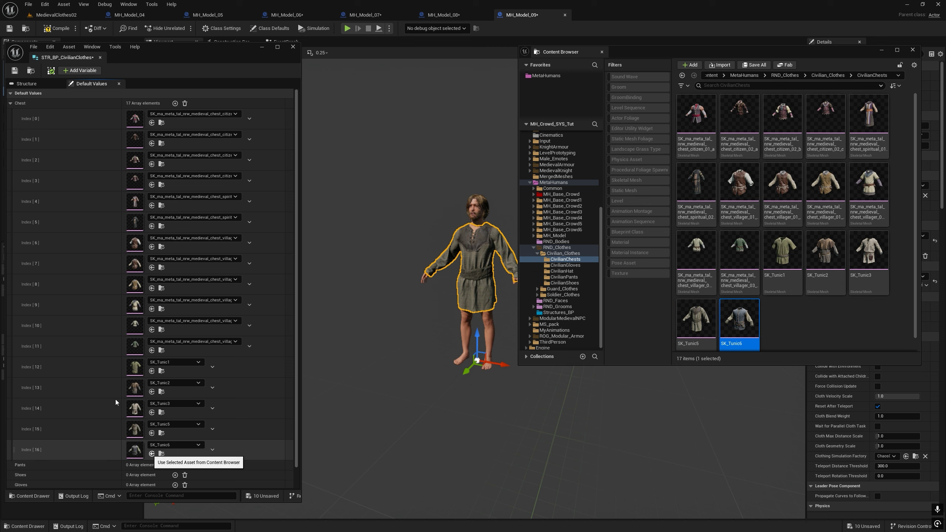
{"action": "scroll", "coordinate": [115, 403], "scroll_direction": "down", "scroll_amount": 1}
{"action": "key", "text": "ctrl+s"}
- Open the CivilianPants folder, give the Pants array eight elements and collapse the Chest array
{"action": "left_click", "coordinate": [835, 75]}
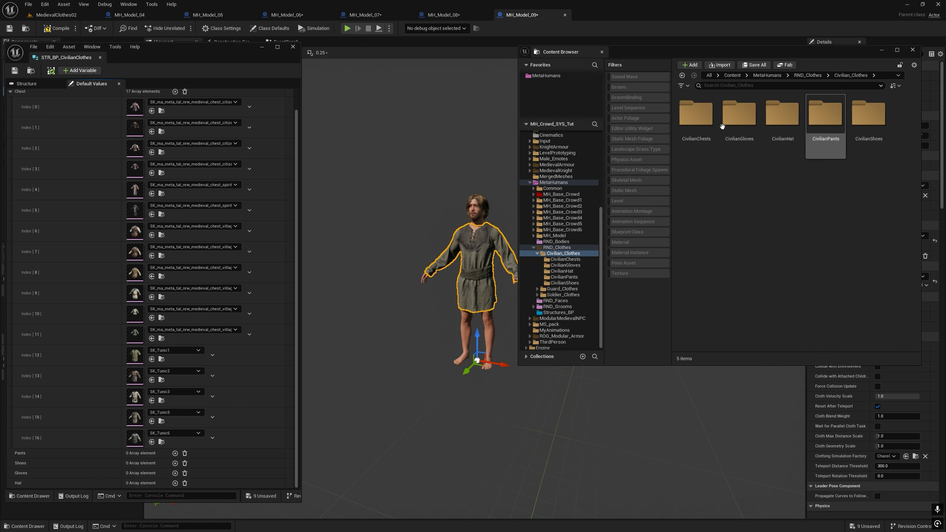
{"action": "double_click", "coordinate": [825, 116]}
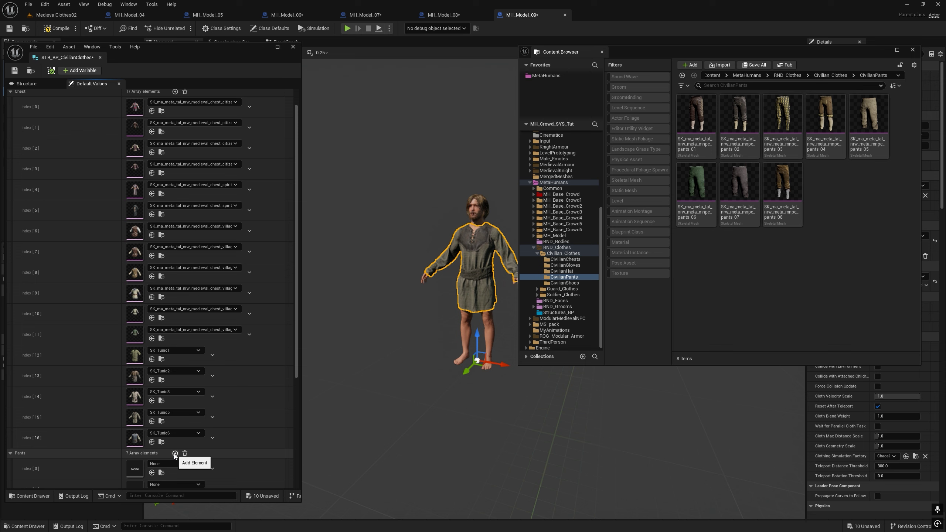
{"action": "left_click", "coordinate": [175, 454]}
{"action": "scroll", "coordinate": [23, 119], "scroll_direction": "up", "scroll_amount": 1}
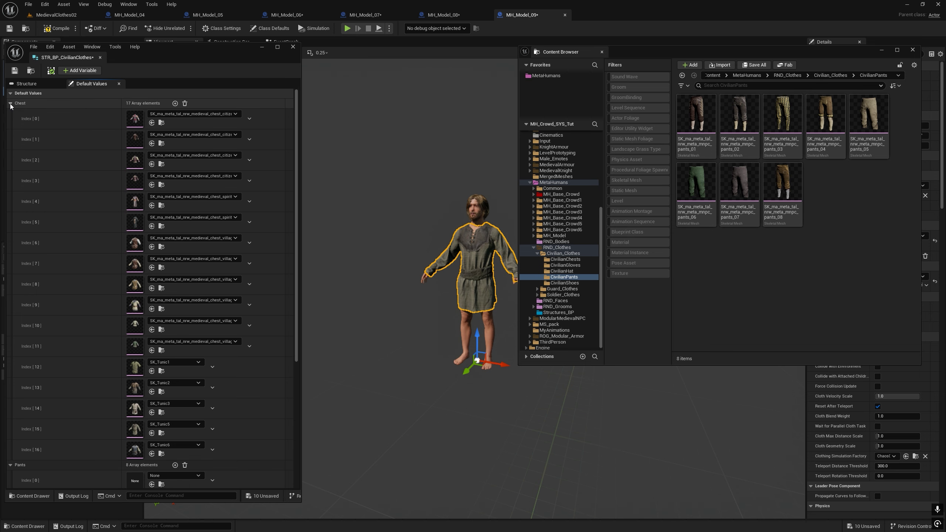
{"action": "left_click", "coordinate": [10, 104]}
- Assign the meshes mnpc_pants_01 to mnpc_pants_08 in order to Pants array indices 0 to 7, and collapse the array
{"action": "left_click", "coordinate": [696, 116]}
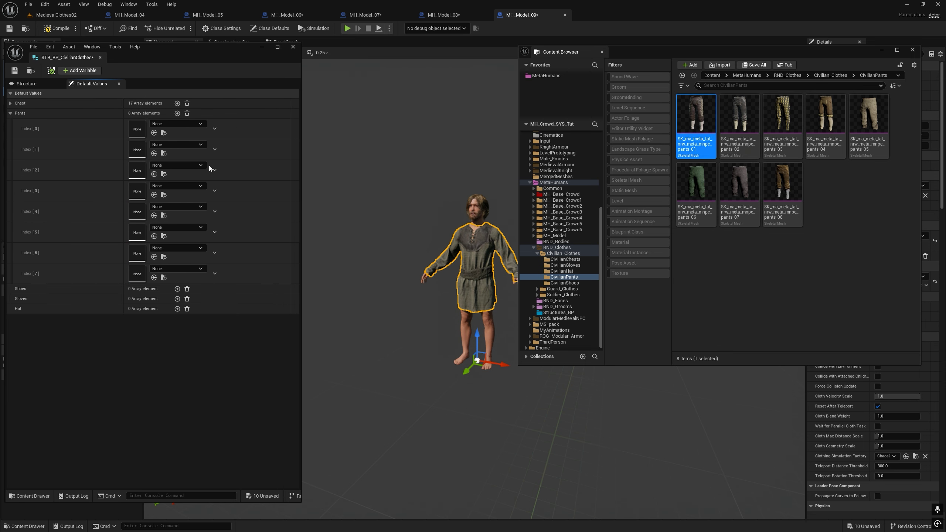
{"action": "left_click", "coordinate": [154, 133]}
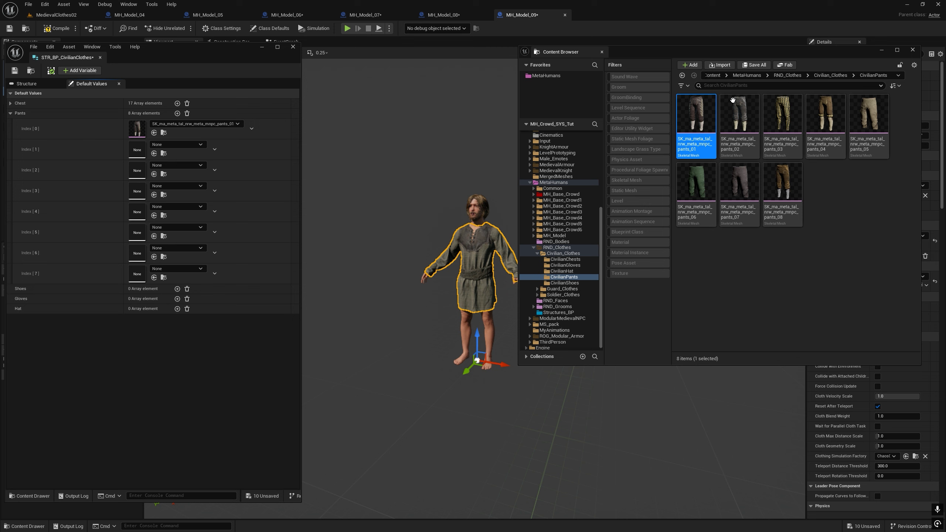
{"action": "left_click", "coordinate": [733, 100]}
{"action": "left_click", "coordinate": [154, 154]}
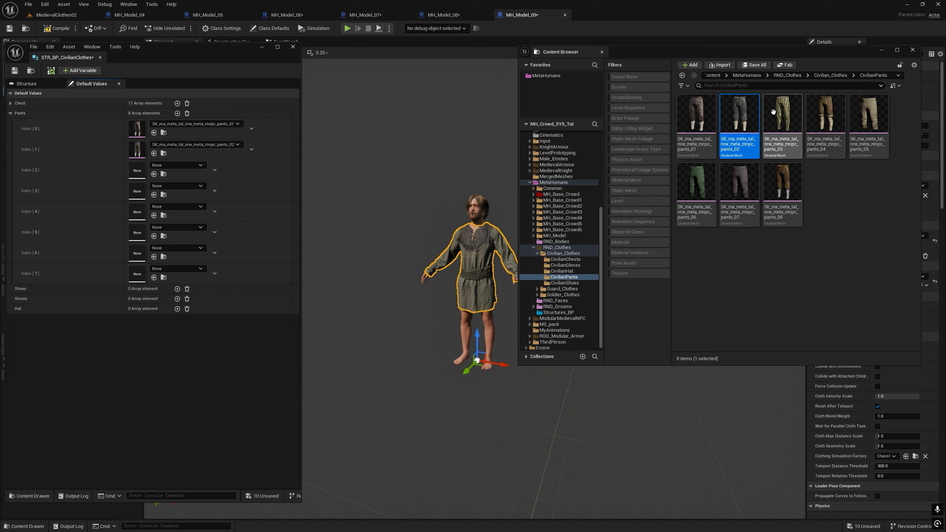
{"action": "left_click", "coordinate": [778, 120]}
{"action": "left_click", "coordinate": [155, 174]}
{"action": "left_click", "coordinate": [822, 124]}
{"action": "left_click", "coordinate": [154, 195]}
{"action": "left_click", "coordinate": [864, 127]}
{"action": "left_click", "coordinate": [154, 216]}
{"action": "left_click", "coordinate": [699, 184]}
{"action": "left_click", "coordinate": [154, 236]}
{"action": "left_click", "coordinate": [740, 182]}
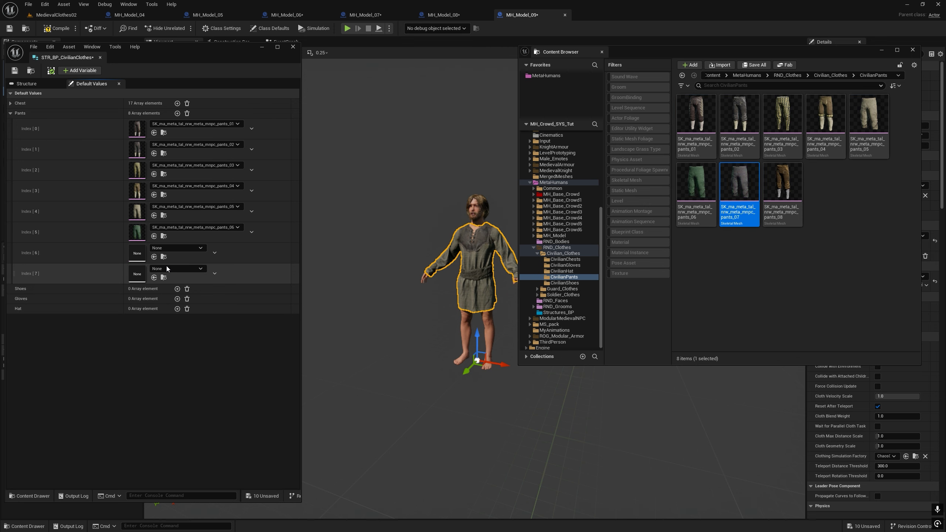
{"action": "left_click", "coordinate": [154, 257]}
{"action": "left_click", "coordinate": [783, 182]}
{"action": "left_click", "coordinate": [154, 278]}
{"action": "left_click", "coordinate": [10, 113]}
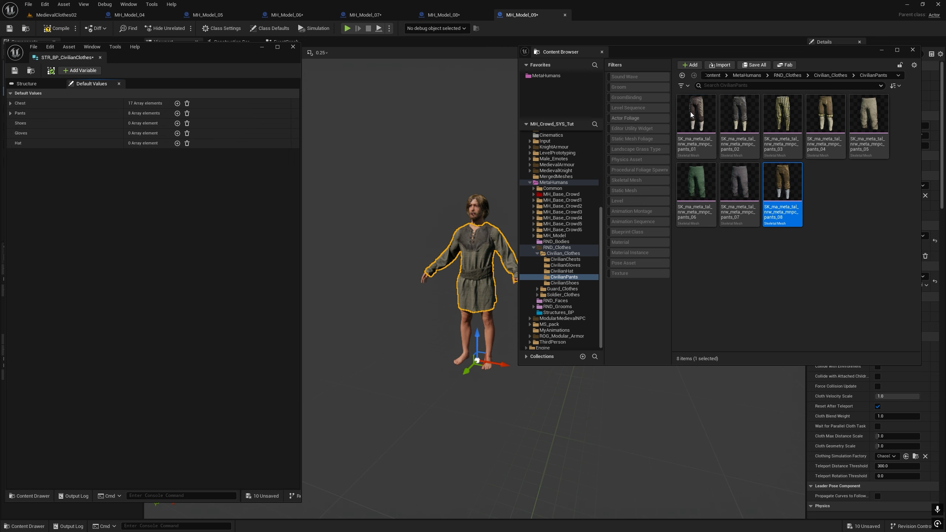
- Open the CivilianShoes folder and add seven elements to the Shoes array
{"action": "left_click", "coordinate": [831, 75]}
{"action": "double_click", "coordinate": [869, 112]}
{"action": "left_click", "coordinate": [178, 123]}
{"action": "left_click", "coordinate": [177, 123]}
{"action": "left_click", "coordinate": [178, 123]}
{"action": "left_click", "coordinate": [178, 123]}
{"action": "triple_click", "coordinate": [178, 123]}
- Assign the shoe meshes 01_a, 01_b, 01_c, 02_a, 02_b, 04_a and 04_b to Shoes array indices 0 to 6, and collapse the array
{"action": "left_click", "coordinate": [696, 114]}
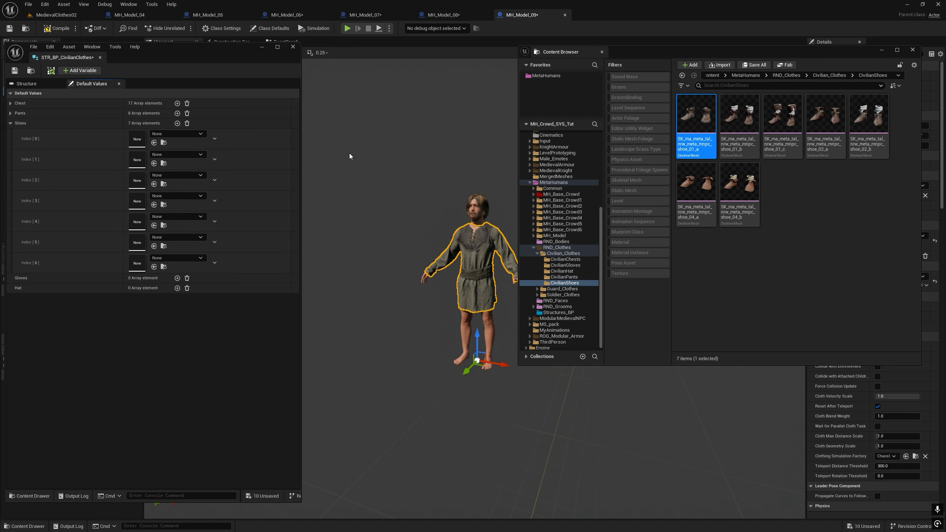
{"action": "left_click", "coordinate": [154, 142]}
{"action": "left_click", "coordinate": [740, 114]}
{"action": "left_click", "coordinate": [154, 164]}
{"action": "left_click", "coordinate": [783, 114]}
{"action": "left_click", "coordinate": [154, 184]}
{"action": "left_click", "coordinate": [825, 114]}
{"action": "left_click", "coordinate": [153, 205]}
{"action": "left_click", "coordinate": [869, 114]}
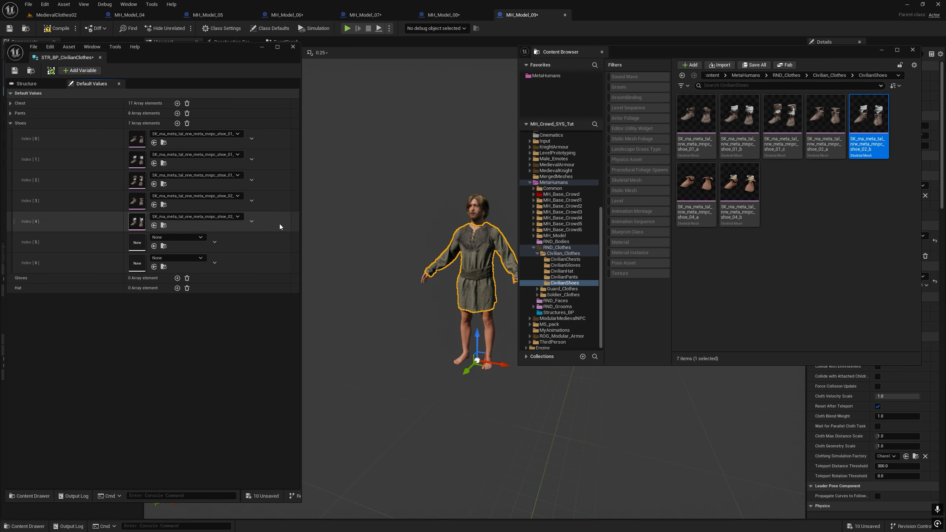
{"action": "left_click", "coordinate": [154, 225]}
{"action": "left_click", "coordinate": [697, 182]}
{"action": "left_click", "coordinate": [154, 246]}
{"action": "left_click", "coordinate": [740, 183]}
{"action": "left_click", "coordinate": [154, 267]}
{"action": "left_click", "coordinate": [10, 123]}
- Open the CivilianGloves folder and add three elements to the Gloves array
{"action": "left_click", "coordinate": [829, 76]}
{"action": "double_click", "coordinate": [739, 120]}
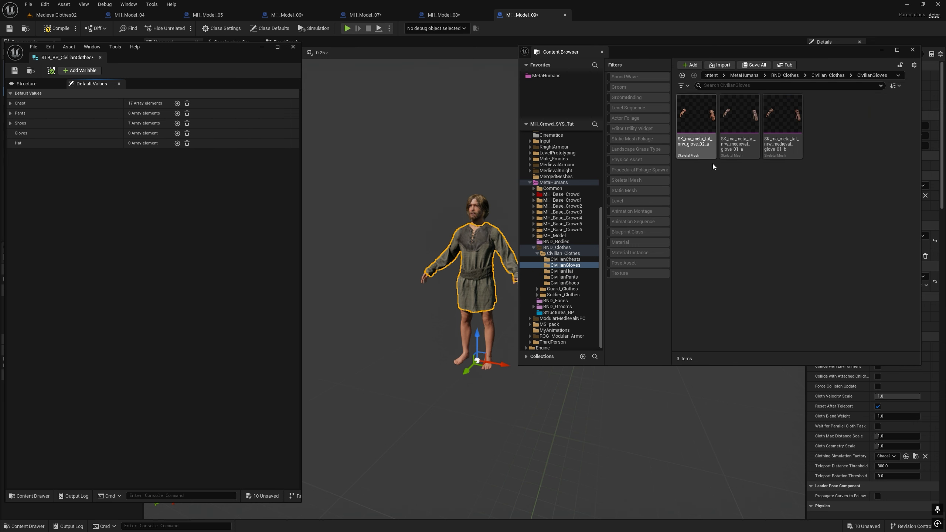
{"action": "left_click", "coordinate": [178, 133]}
{"action": "left_click", "coordinate": [177, 134]}
{"action": "left_click", "coordinate": [177, 134]}
- Assign glove_02_a, medieval_glove_01_a and medieval_glove_01_b to Gloves array indices 0 to 2, and collapse the array
{"action": "left_click", "coordinate": [697, 116]}
{"action": "left_click", "coordinate": [154, 153]}
{"action": "left_click_drag", "start_coordinate": [739, 120], "coordinate": [685, 135]}
{"action": "left_click", "coordinate": [155, 174]}
{"action": "left_click", "coordinate": [782, 121]}
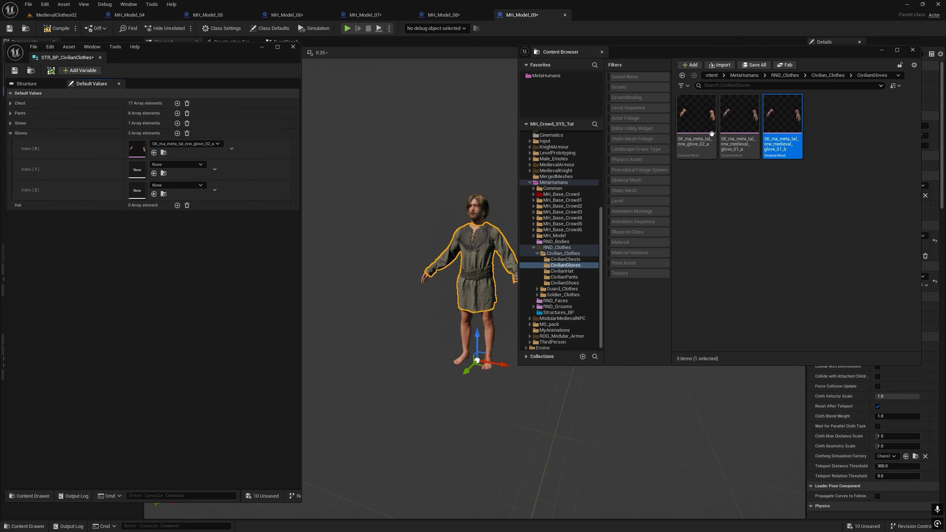
{"action": "left_click", "coordinate": [740, 124]}
{"action": "left_click", "coordinate": [153, 174]}
{"action": "left_click", "coordinate": [780, 122]}
{"action": "left_click", "coordinate": [154, 194]}
{"action": "left_click", "coordinate": [11, 133]}
- Open the CivilianHat folder and add three elements to the Hat array
{"action": "left_click", "coordinate": [827, 76]}
{"action": "double_click", "coordinate": [783, 114]}
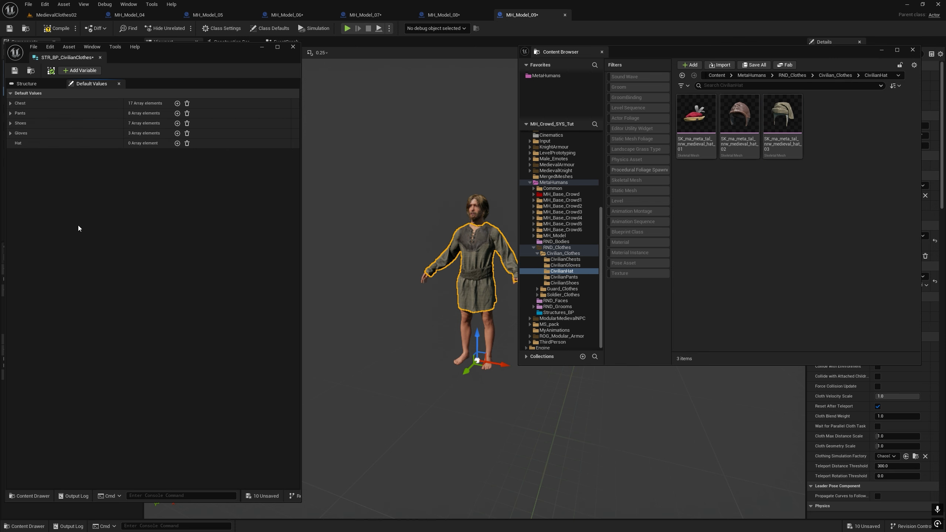
{"action": "left_click", "coordinate": [177, 143]}
{"action": "left_click", "coordinate": [178, 143]}
{"action": "left_click", "coordinate": [178, 143]}
- Assign medieval_hat_01 and medieval_hat_02 to Hat array indices 0 and 1, and select the medieval_hat_03 mesh
{"action": "left_click", "coordinate": [697, 116]}
{"action": "left_click", "coordinate": [154, 163]}
{"action": "left_click", "coordinate": [740, 116]}
{"action": "left_click", "coordinate": [153, 183]}
{"action": "left_click", "coordinate": [791, 120]}
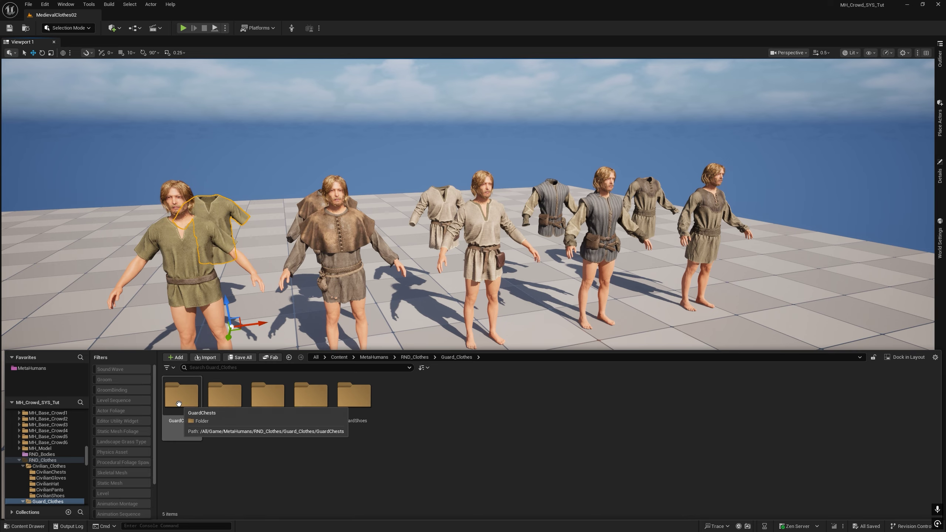
- Open the GuardChests folder and the STR_BP_GuardsClothes structure, and add three elements to its Chest array
{"action": "double_click", "coordinate": [188, 403]}
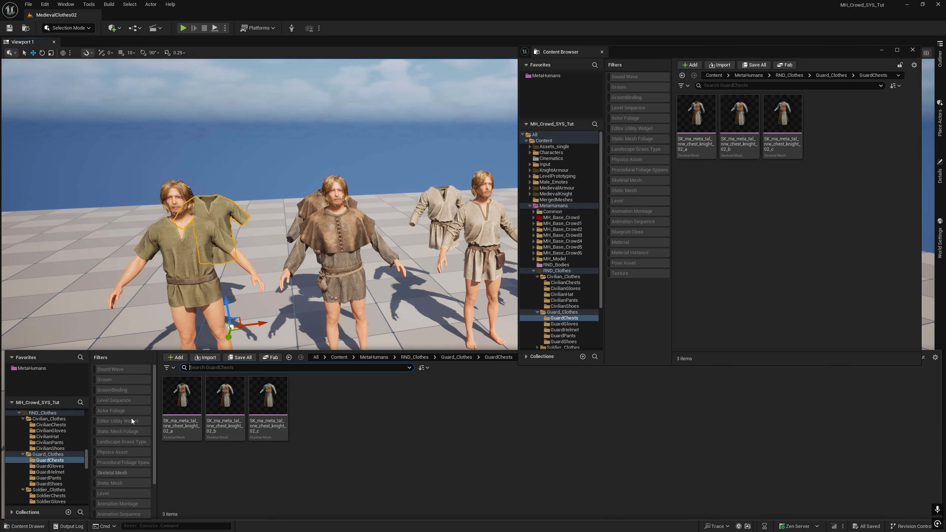
{"action": "double_click", "coordinate": [236, 408]}
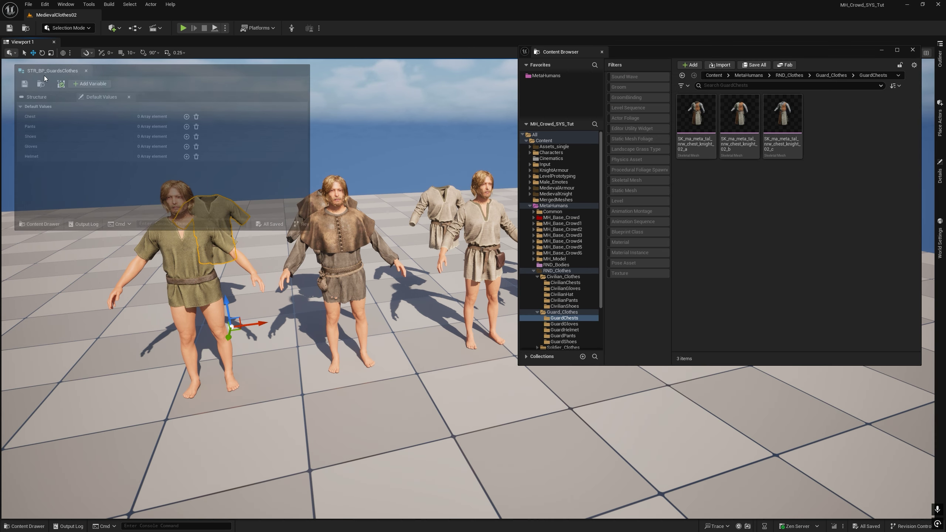
{"action": "left_click", "coordinate": [179, 122]}
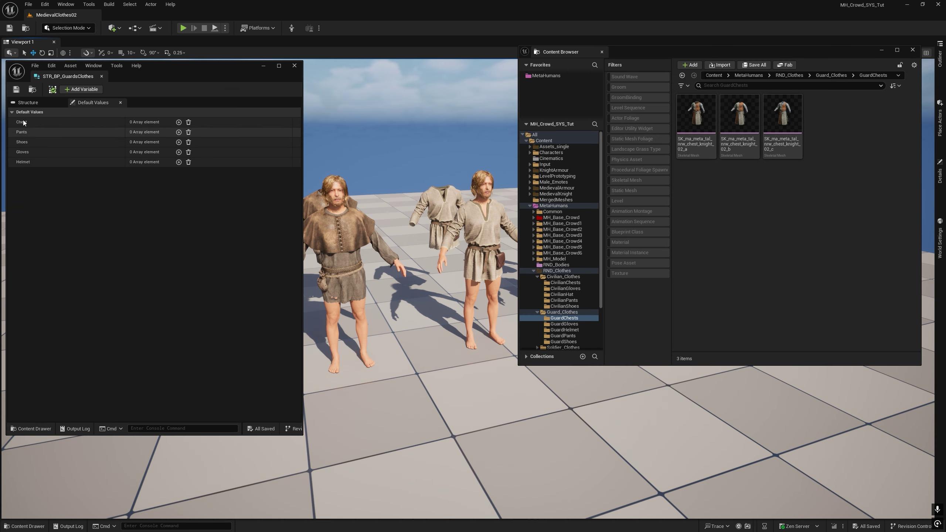
{"action": "left_click", "coordinate": [179, 122]}
{"action": "left_click", "coordinate": [179, 122]}
- Assign the meshes chest_knight_02_a, 02_b and 02_c to Chest array indices 0 to 2
{"action": "left_click", "coordinate": [696, 114]}
{"action": "left_click", "coordinate": [155, 141]}
{"action": "left_click", "coordinate": [740, 114]}
{"action": "left_click", "coordinate": [156, 162]}
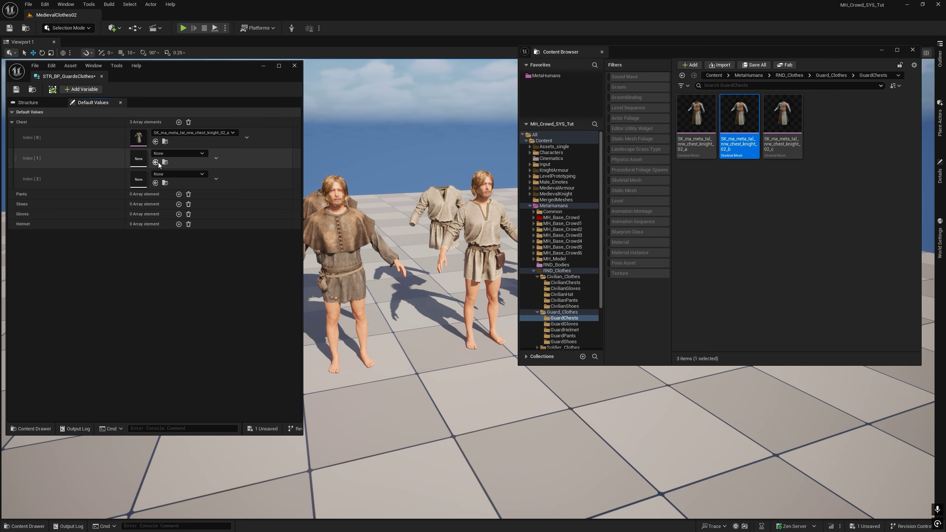
{"action": "left_click", "coordinate": [782, 113]}
{"action": "left_click", "coordinate": [156, 183]}
- Add one element to the Pants array and assign it the armour pants mesh from the GuardPants folder
{"action": "left_click", "coordinate": [832, 75]}
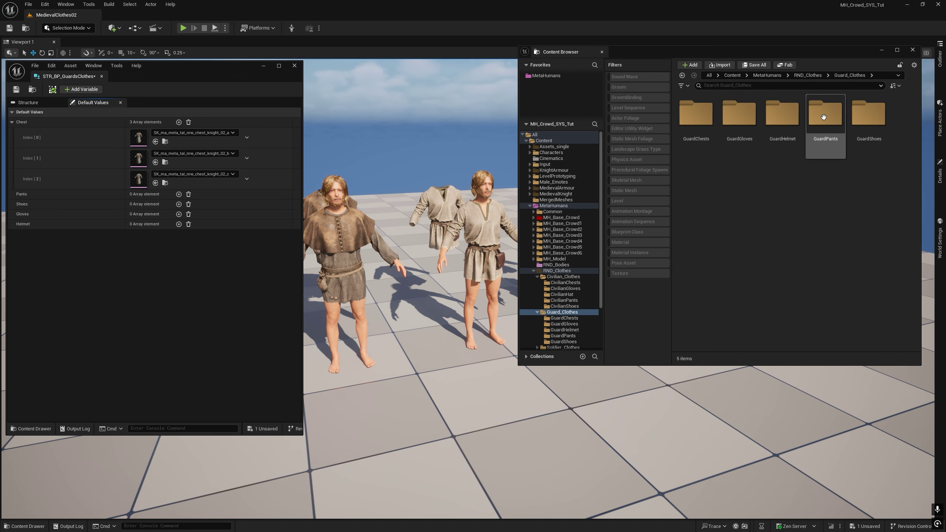
{"action": "double_click", "coordinate": [825, 120]}
{"action": "left_click", "coordinate": [179, 194]}
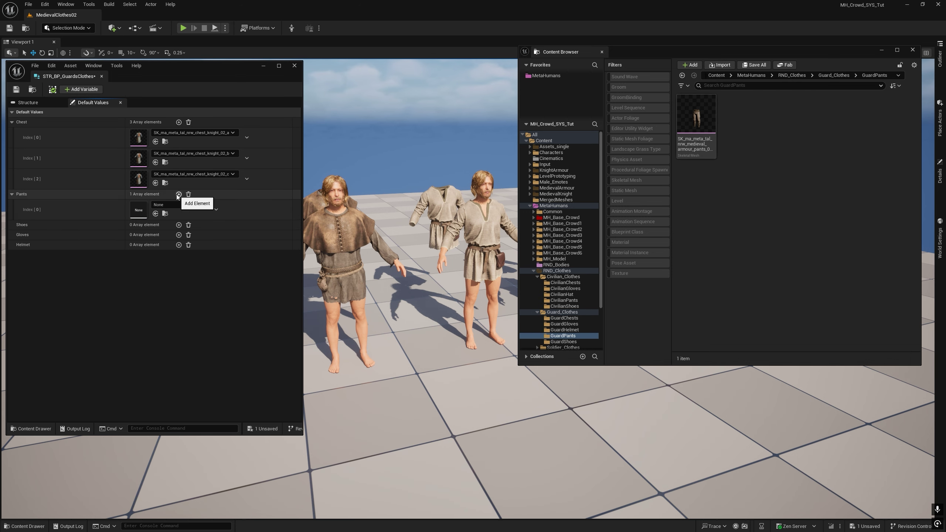
{"action": "left_click_drag", "start_coordinate": [693, 125], "coordinate": [662, 145]}
{"action": "left_click", "coordinate": [155, 214]}
- Add one element to the Shoes array and assign it the medieval_armour_boot_04 mesh from the GuardShoes folder
{"action": "left_click", "coordinate": [834, 75]}
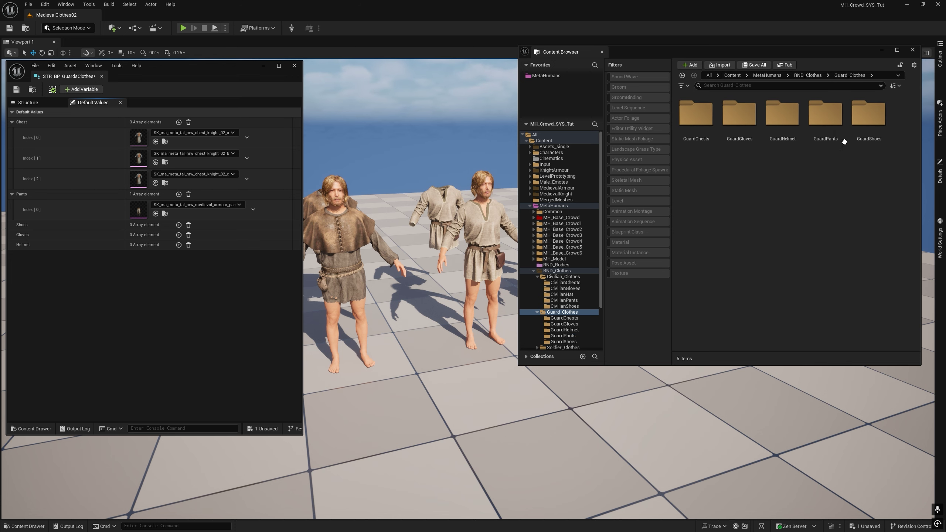
{"action": "double_click", "coordinate": [868, 114]}
{"action": "left_click", "coordinate": [179, 225]}
{"action": "left_click", "coordinate": [155, 244]}
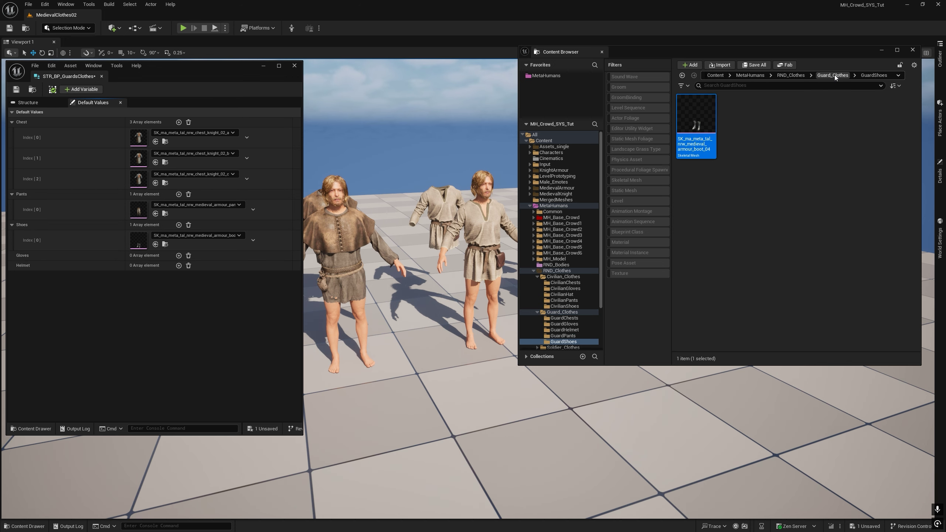
- Open the GuardGloves folder and add three elements to the Gloves array
{"action": "left_click", "coordinate": [833, 75]}
{"action": "double_click", "coordinate": [740, 116]}
{"action": "left_click", "coordinate": [178, 256]}
{"action": "left_click", "coordinate": [179, 256]}
{"action": "left_click", "coordinate": [179, 256]}
- Assign the meshes glove_03_a, glove_03_b and glove_04_a to Gloves array indices 0 to 2
{"action": "left_click", "coordinate": [696, 114]}
{"action": "left_click", "coordinate": [155, 275]}
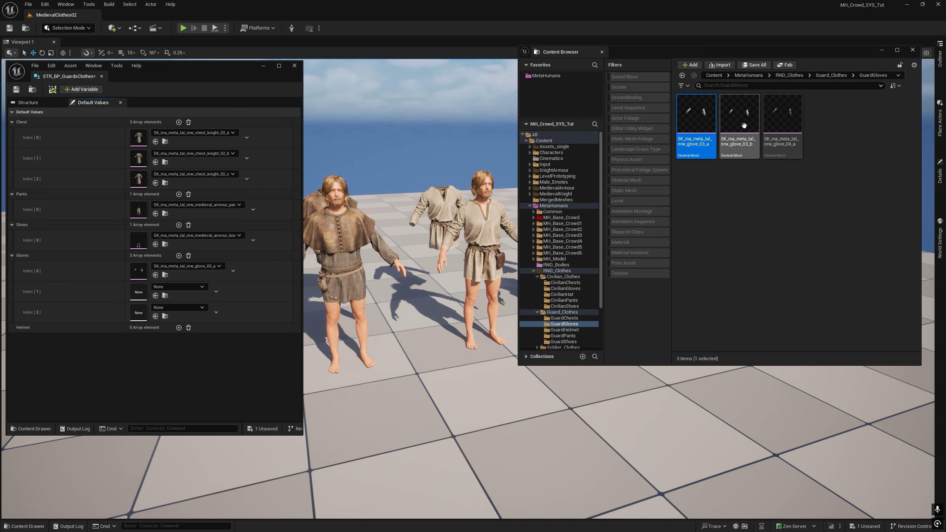
{"action": "left_click", "coordinate": [740, 114]}
{"action": "left_click", "coordinate": [155, 296]}
{"action": "left_click", "coordinate": [783, 114]}
{"action": "left_click", "coordinate": [155, 316]}
- Open the GuardHelmet folder and add two elements to the Helmet array
{"action": "left_click", "coordinate": [831, 75]}
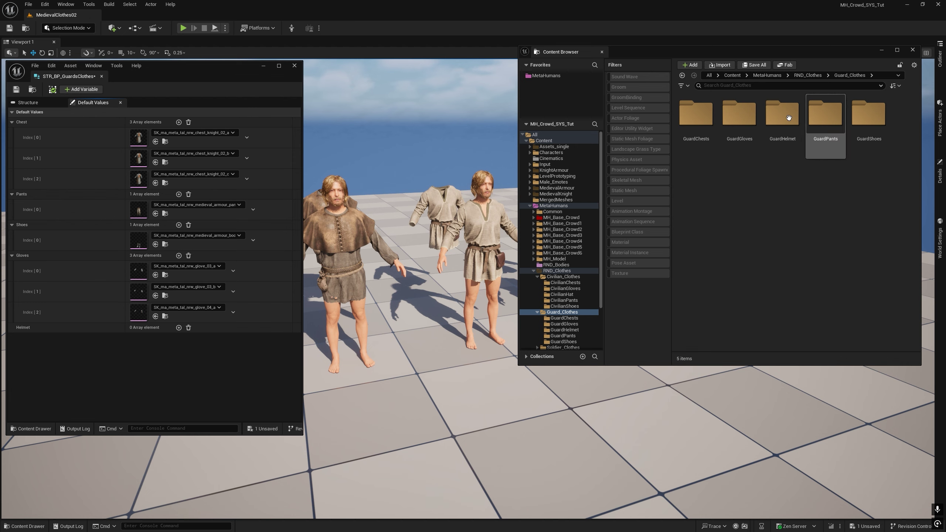
{"action": "double_click", "coordinate": [783, 114]}
{"action": "left_click", "coordinate": [178, 327]}
{"action": "left_click", "coordinate": [179, 328]}
- Assign helmet_north_01_a and helmet_north_02_a to Helmet array indices 0 and 1, and save the guards structure
{"action": "left_click", "coordinate": [697, 114]}
{"action": "left_click", "coordinate": [156, 347]}
{"action": "left_click", "coordinate": [740, 114]}
{"action": "left_click", "coordinate": [155, 368]}
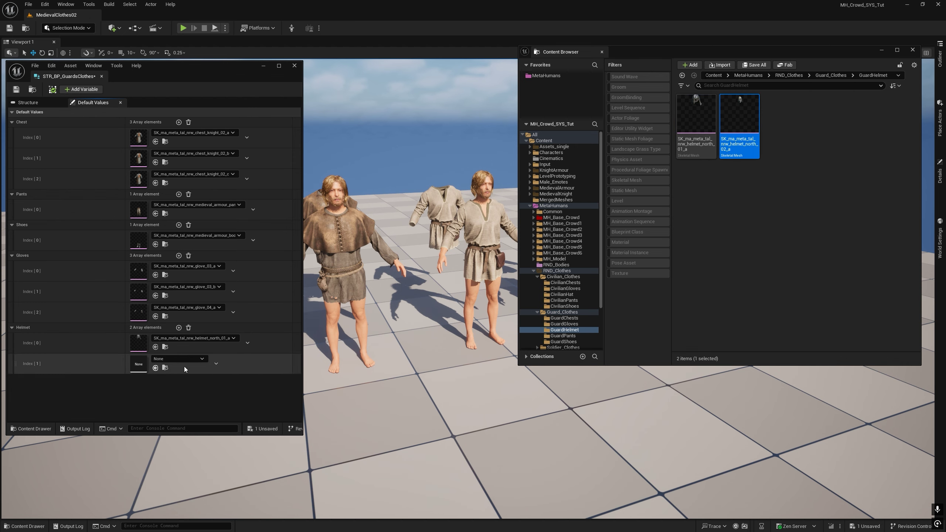
{"action": "left_click", "coordinate": [16, 89]}
- Review the default mesh arrays in the civilian, guards and soldiers clothes structures
{"action": "left_click", "coordinate": [321, 95]}
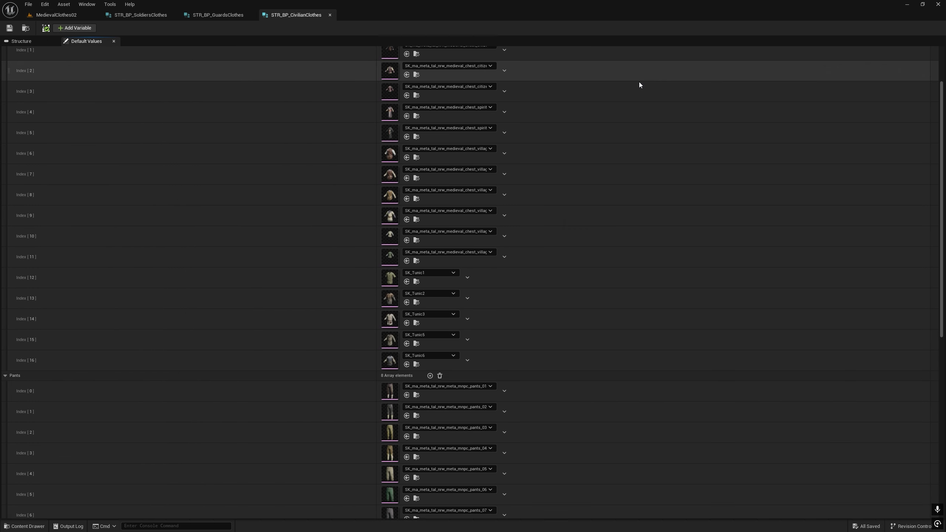
{"action": "scroll", "coordinate": [638, 85], "scroll_direction": "down", "scroll_amount": 5}
{"action": "scroll", "coordinate": [638, 82], "scroll_direction": "down", "scroll_amount": 6}
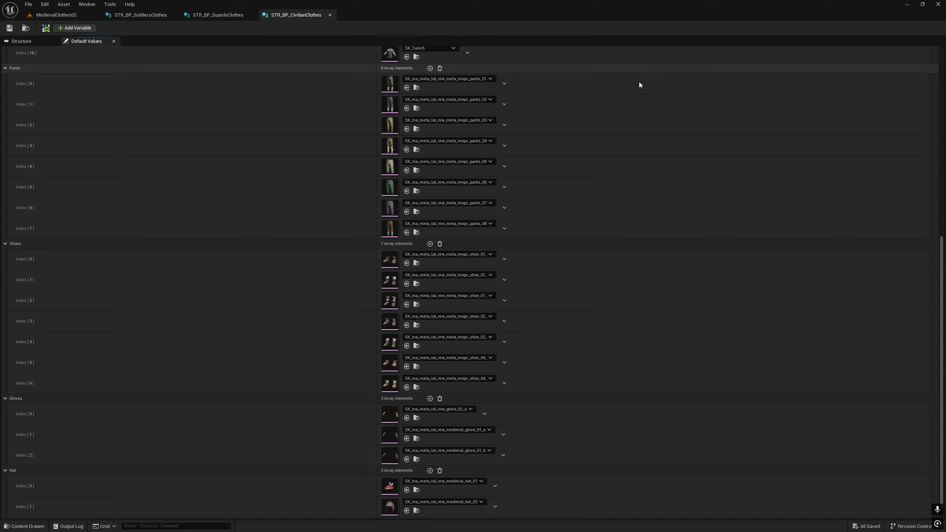
{"action": "left_click", "coordinate": [238, 17]}
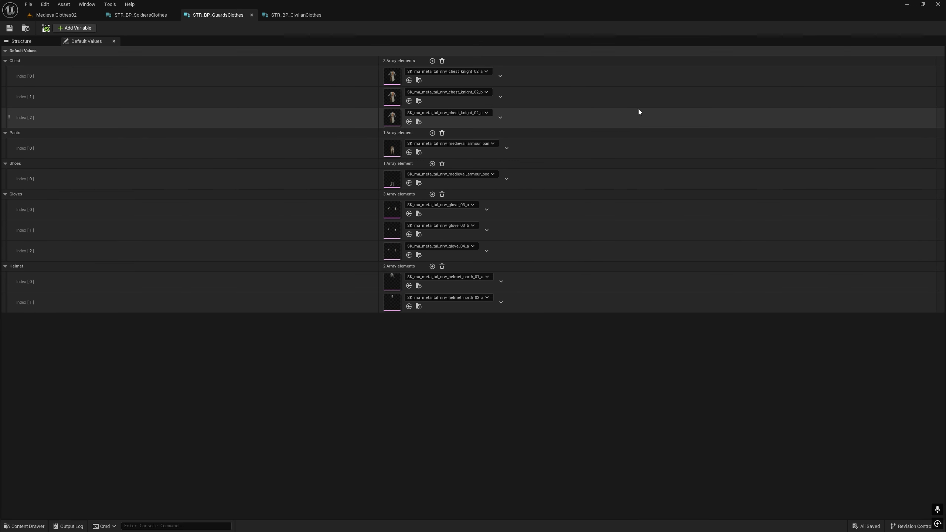
{"action": "left_click", "coordinate": [143, 16]}
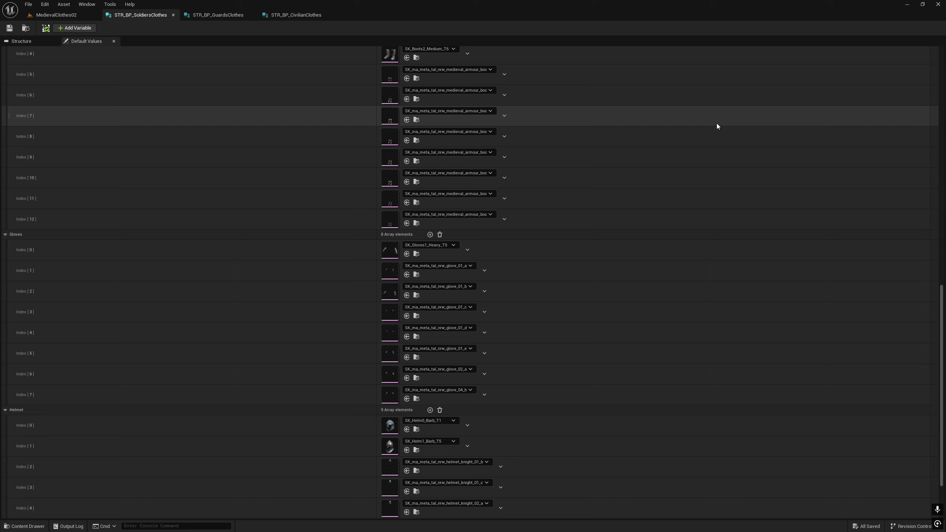
{"action": "scroll", "coordinate": [717, 126], "scroll_direction": "up", "scroll_amount": 14}
{"action": "scroll", "coordinate": [718, 127], "scroll_direction": "up", "scroll_amount": 8}
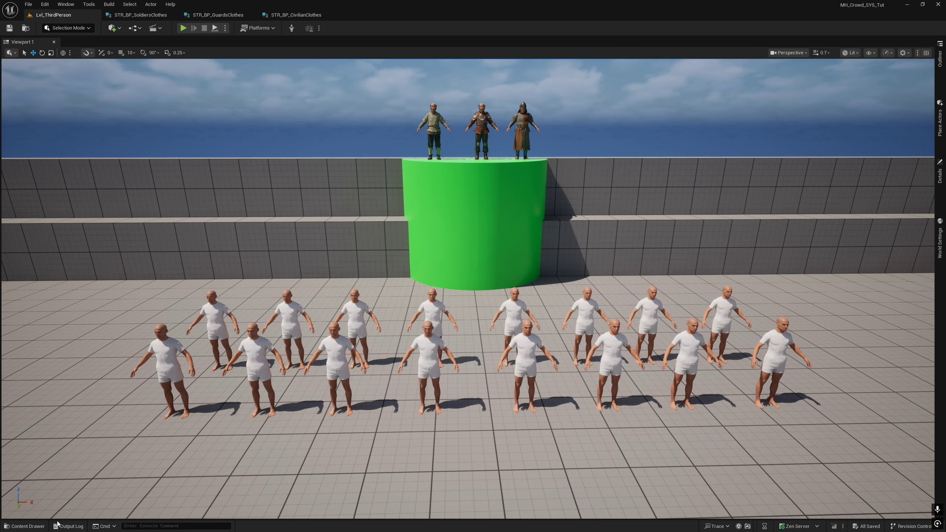
- Open the BP_MH_Base_Crowd blueprint from the MH_Base_Crowd folder
{"action": "left_click", "coordinate": [28, 526]}
{"action": "double_click", "coordinate": [220, 394]}
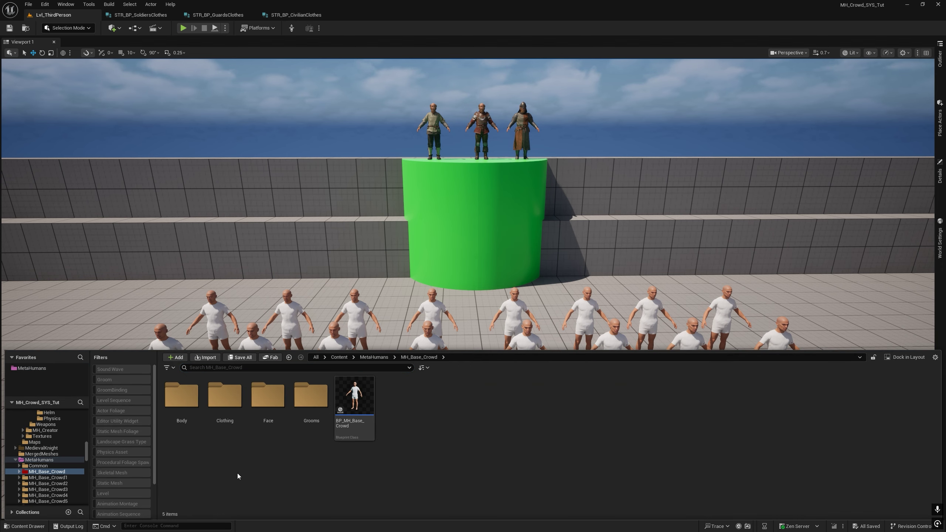
{"action": "double_click", "coordinate": [352, 400]}
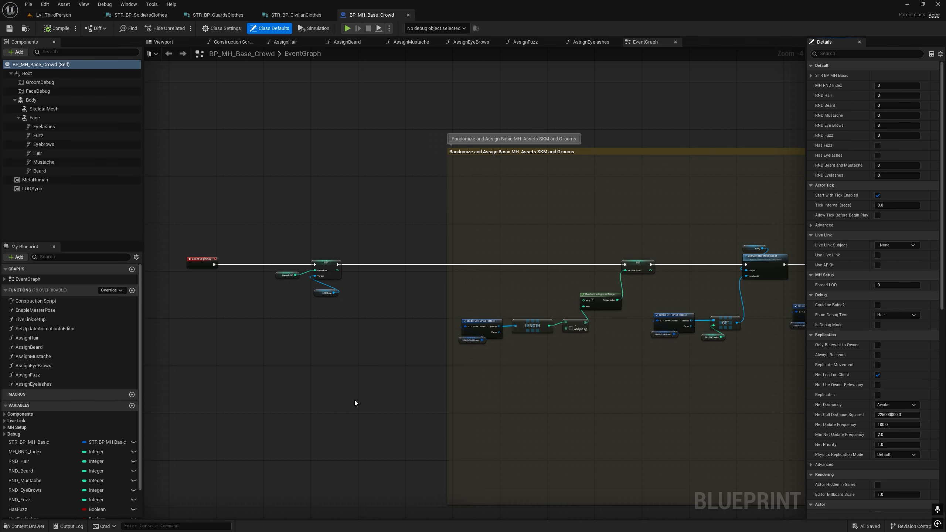
- Shift the Event BeginPlay and Forced LOD nodes left in the Event Graph and add a Sequence node
{"action": "right_click_drag", "start_coordinate": [285, 390], "coordinate": [319, 350]}
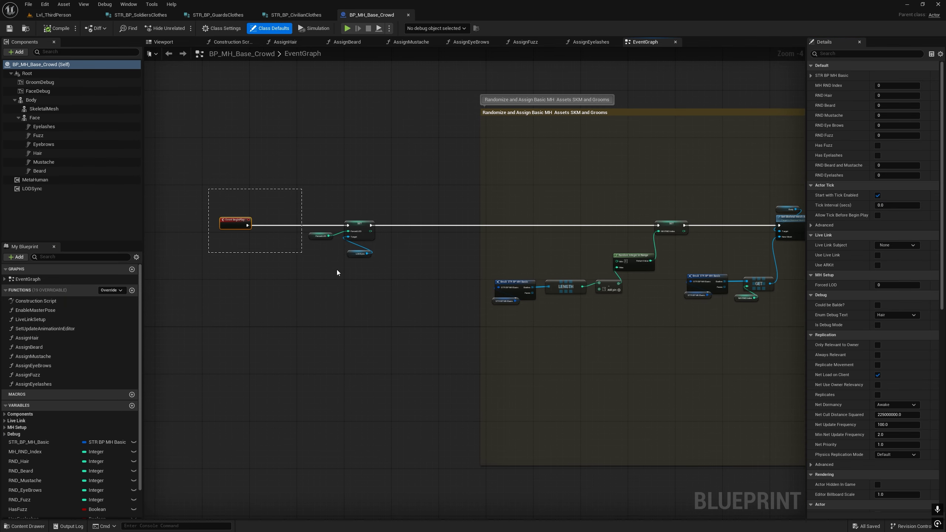
{"action": "left_click_drag", "start_coordinate": [337, 273], "coordinate": [175, 228]}
{"action": "right_click", "coordinate": [303, 280]}
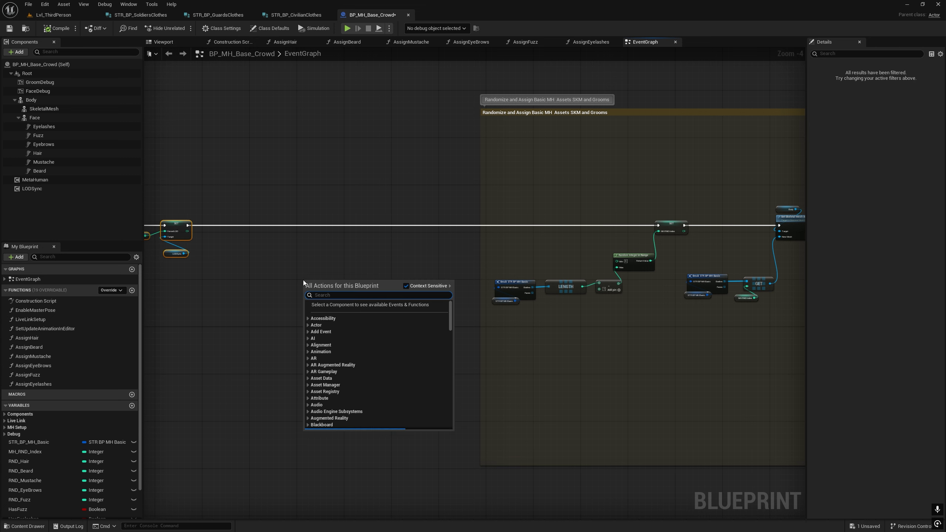
{"action": "type", "text": "sequen"}
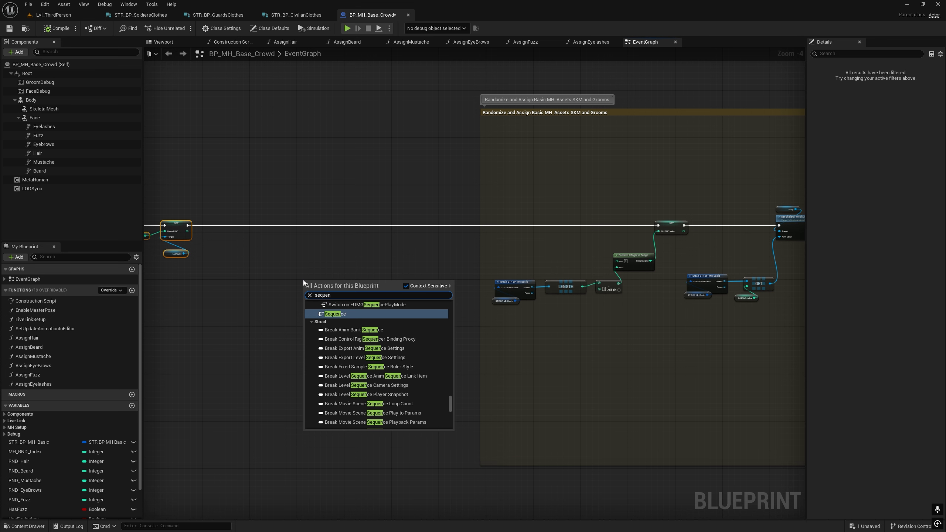
{"action": "left_click", "coordinate": [330, 314]}
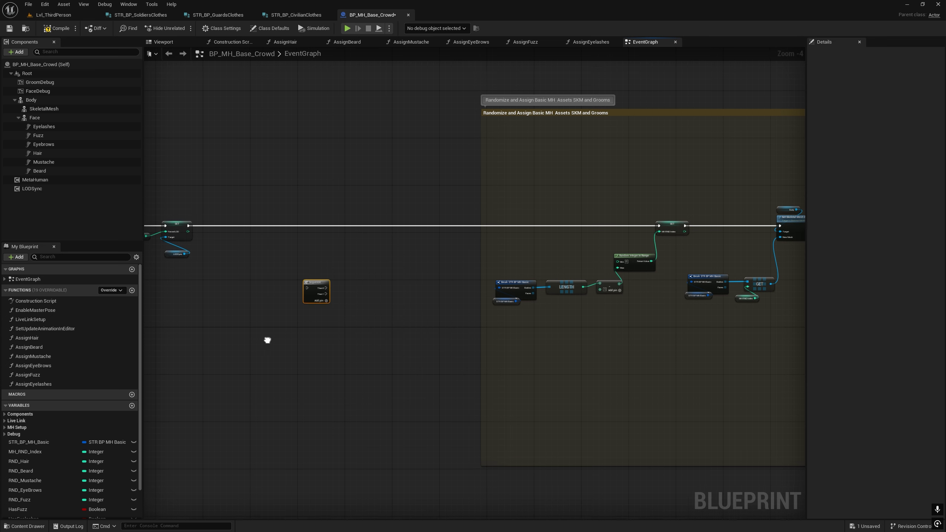
- Wire the Sequence node between the Forced LOD setter and the MH RND Index setter, using its Then 0 output
{"action": "right_click_drag", "start_coordinate": [269, 339], "coordinate": [376, 350]}
{"action": "scroll", "coordinate": [376, 349], "scroll_direction": "up", "scroll_amount": 2}
{"action": "left_click_drag", "start_coordinate": [449, 259], "coordinate": [384, 185]}
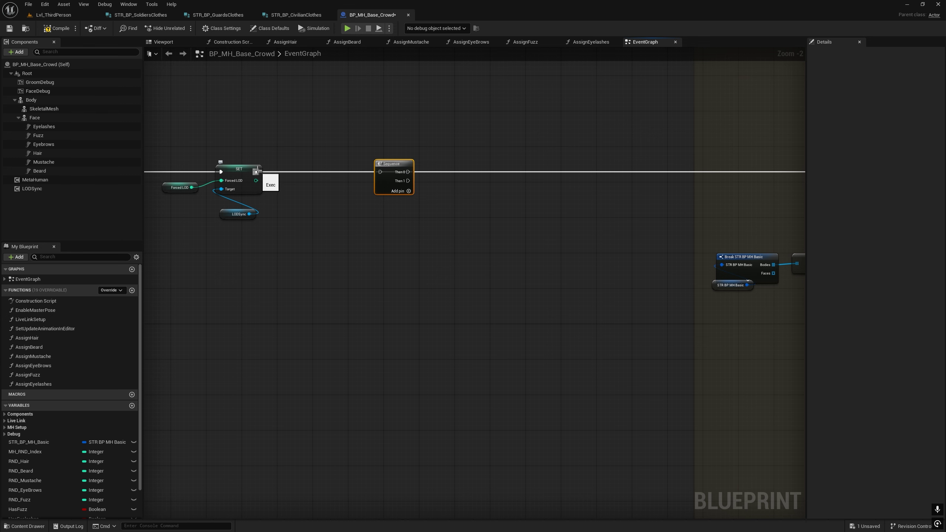
{"action": "left_click_drag", "start_coordinate": [256, 171], "coordinate": [340, 163]}
{"action": "right_click_drag", "start_coordinate": [474, 256], "coordinate": [300, 302]}
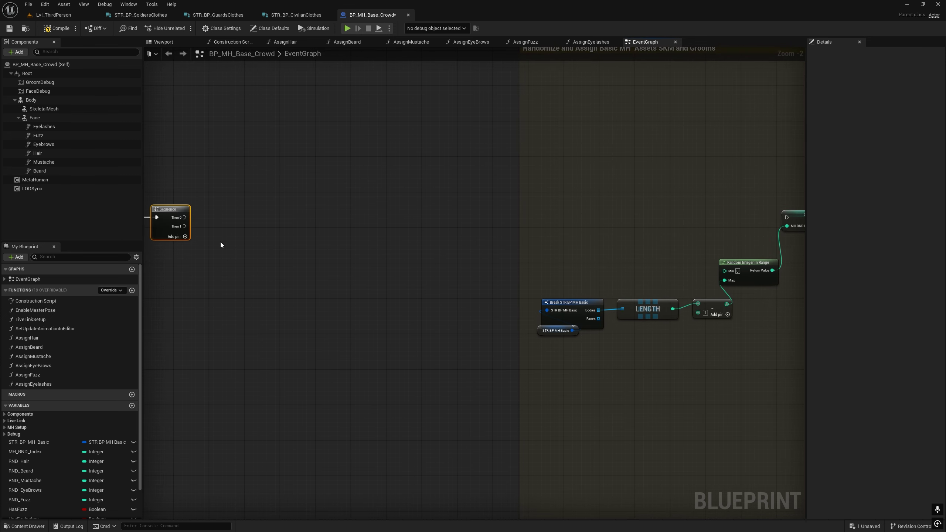
{"action": "left_click_drag", "start_coordinate": [772, 224], "coordinate": [781, 217]}
- Move the Event BeginPlay, Forced LOD and Sequence nodes farther left of the comment box
{"action": "scroll", "coordinate": [395, 317], "scroll_direction": "down", "scroll_amount": 5}
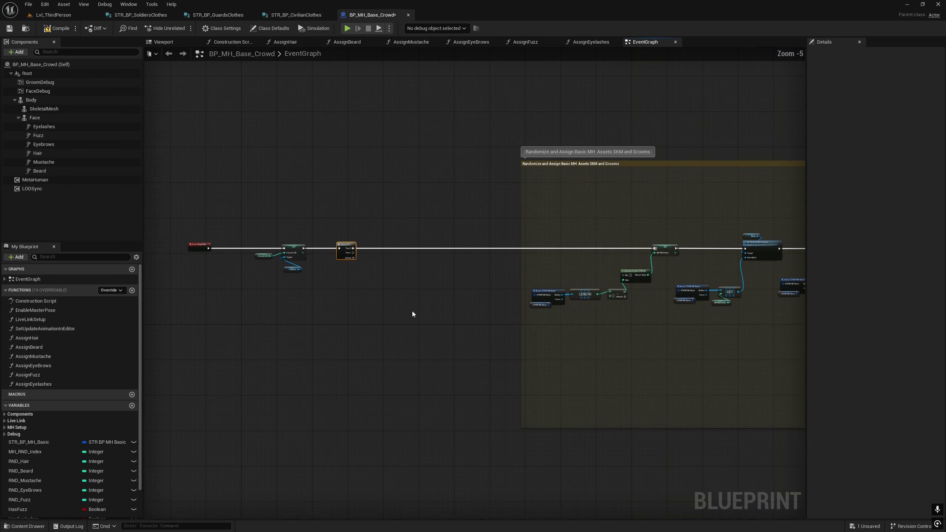
{"action": "right_click_drag", "start_coordinate": [404, 349], "coordinate": [525, 341]}
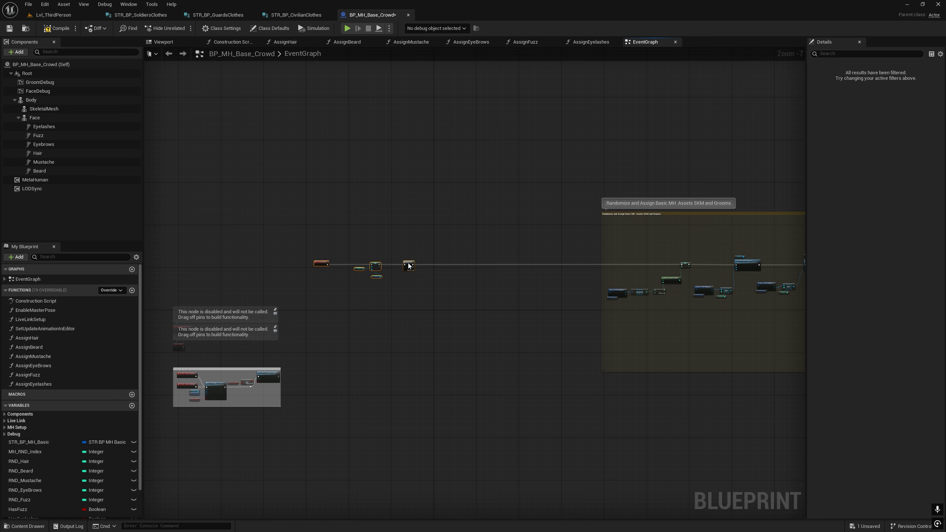
{"action": "right_click_drag", "start_coordinate": [529, 392], "coordinate": [454, 380]}
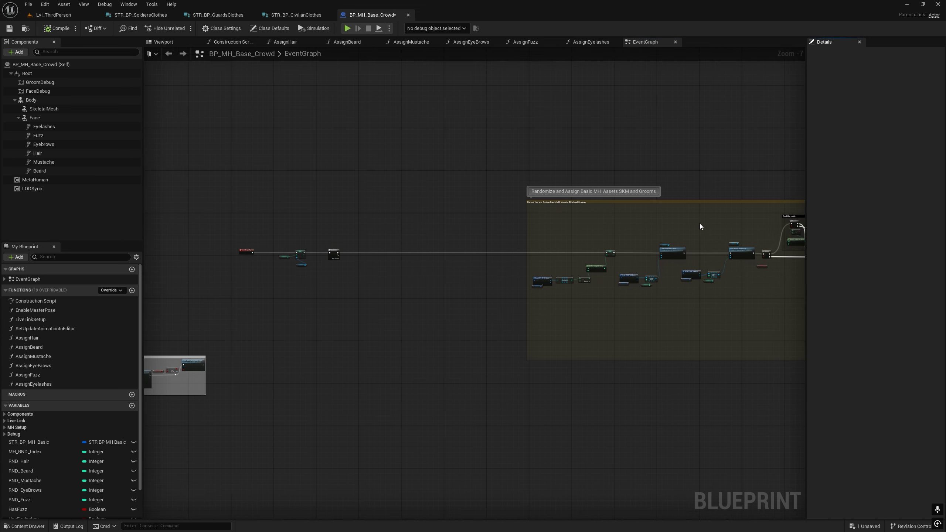
- Paste the copied magenta colour onto the Randomize and Assign Basic MH Assets comment box
{"action": "left_click", "coordinate": [644, 203]}
{"action": "right_click", "coordinate": [864, 104]}
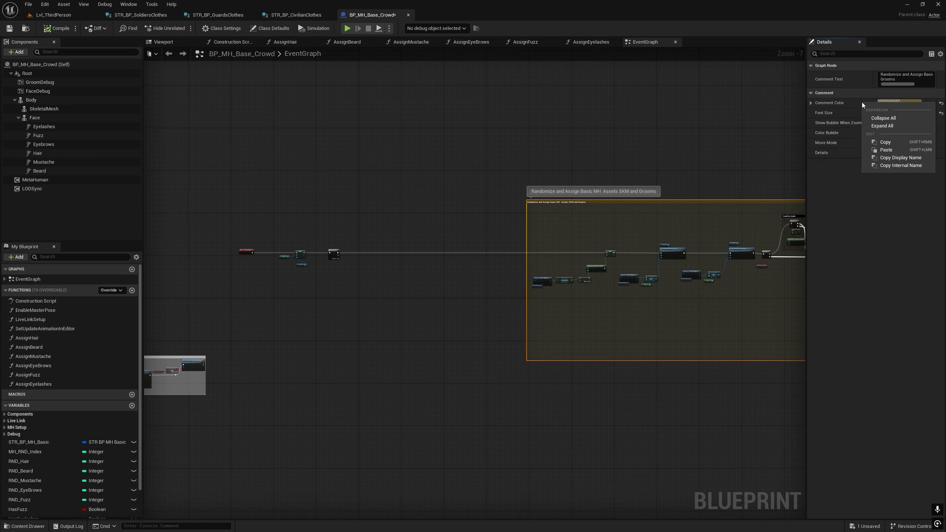
{"action": "left_click", "coordinate": [886, 150]}
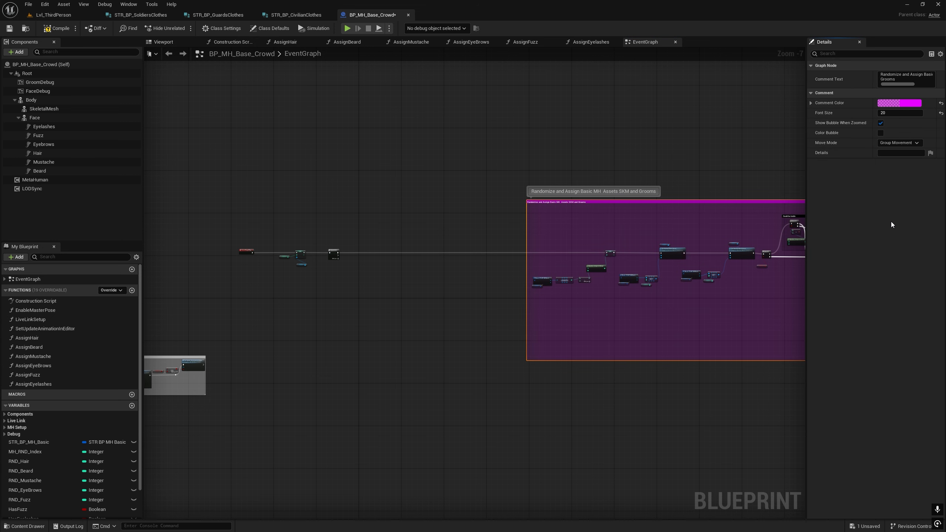
- Go to the top-level MetaHumans folder in the project content
{"action": "right_click_drag", "start_coordinate": [610, 411], "coordinate": [673, 397]}
{"action": "left_click", "coordinate": [27, 526]}
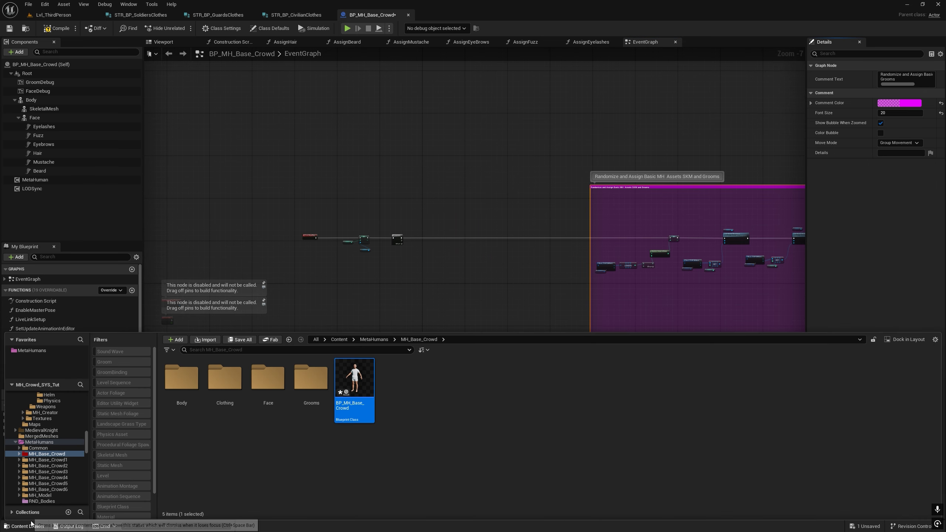
{"action": "left_click", "coordinate": [374, 339]}
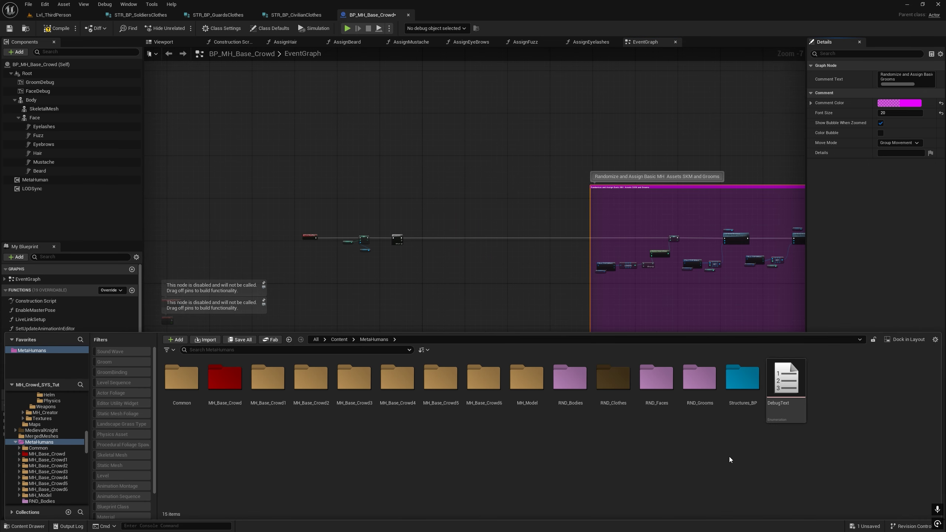
- Create a folder named Enum in the MetaHumans folder and give it the existing blue folder colour
{"action": "right_click", "coordinate": [836, 416]}
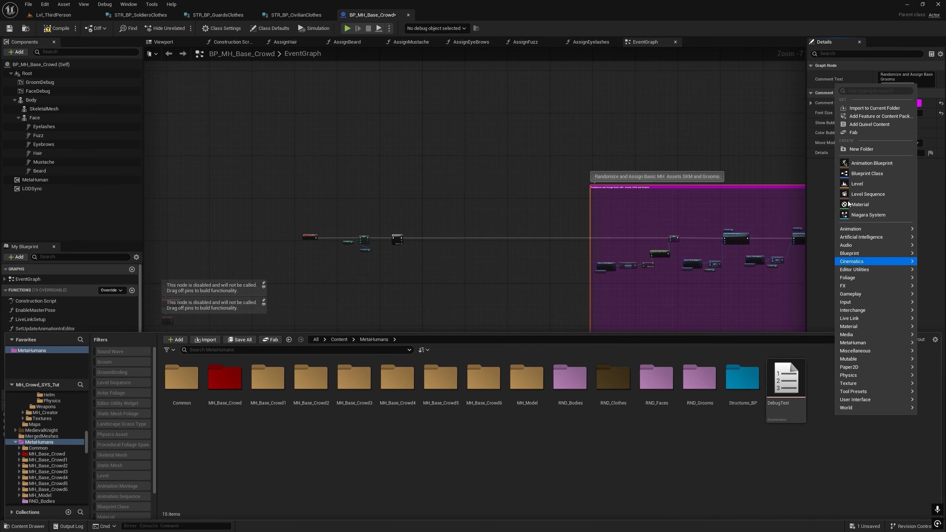
{"action": "left_click", "coordinate": [858, 148]}
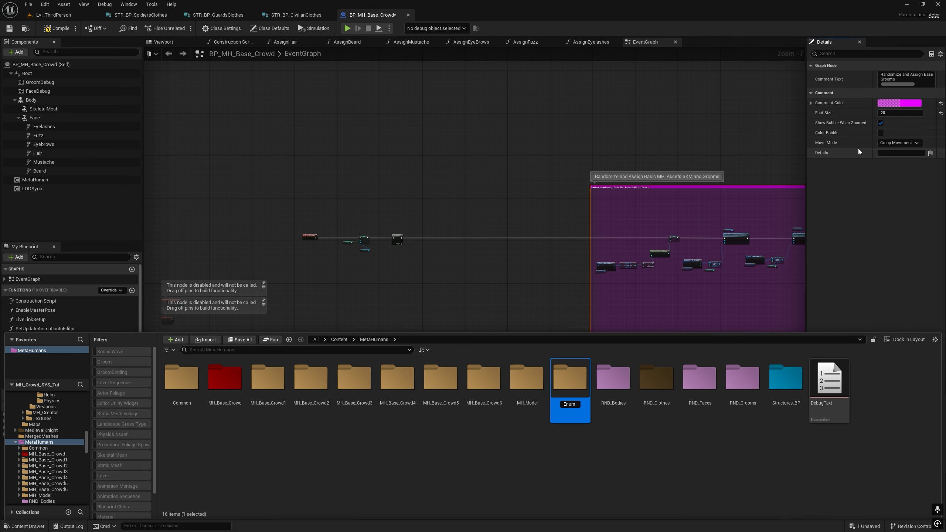
{"action": "type", "text": "Enum"}
{"action": "key", "text": "Return"}
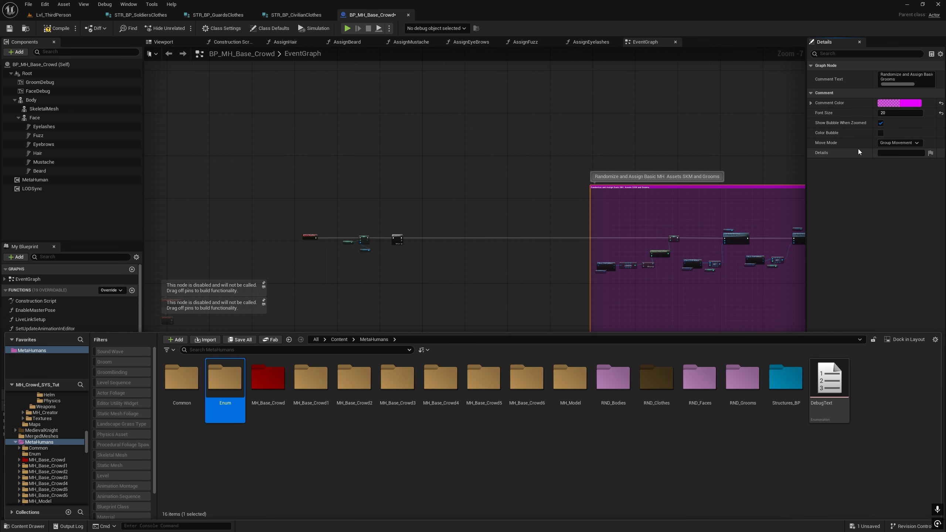
{"action": "right_click", "coordinate": [227, 379]}
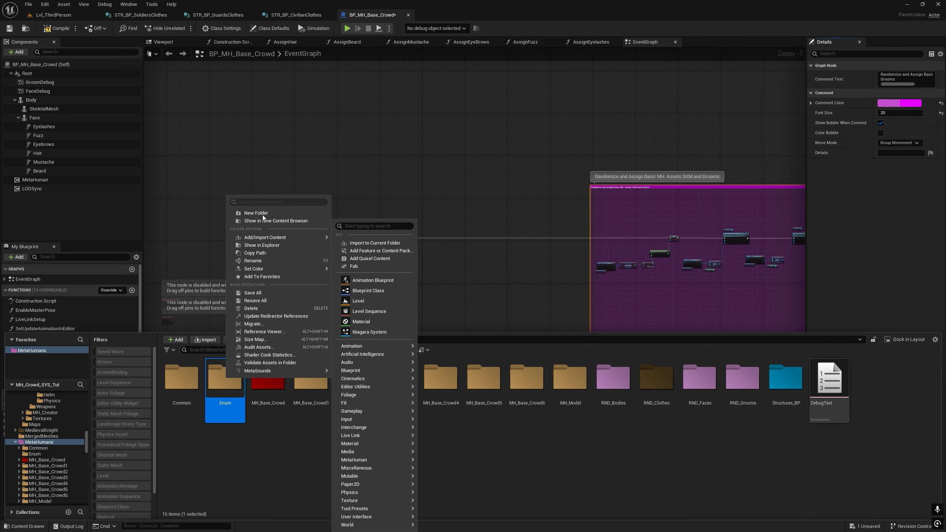
{"action": "mouse_move", "coordinate": [274, 266]}
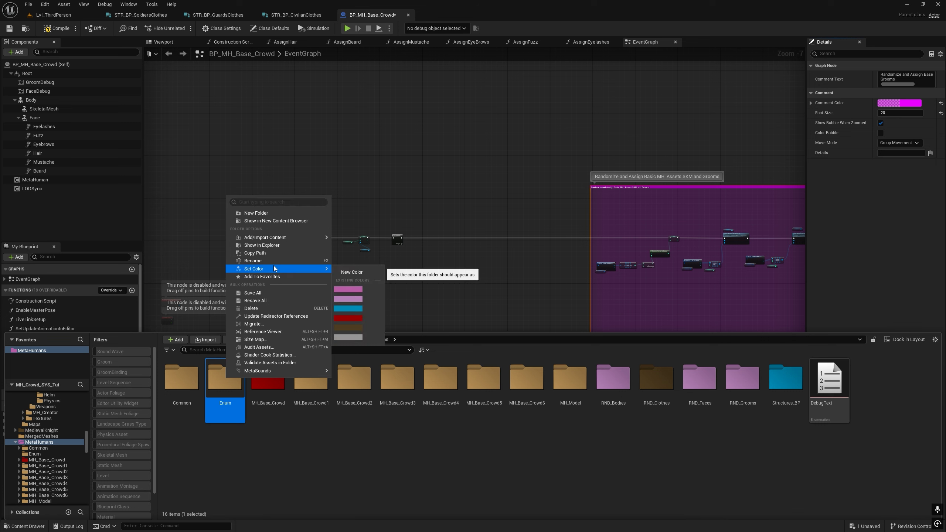
{"action": "left_click", "coordinate": [346, 308]}
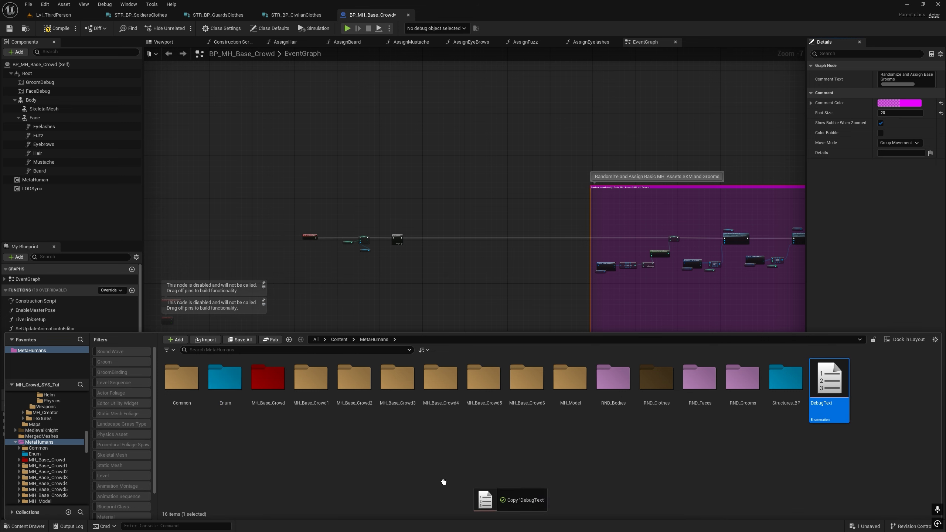
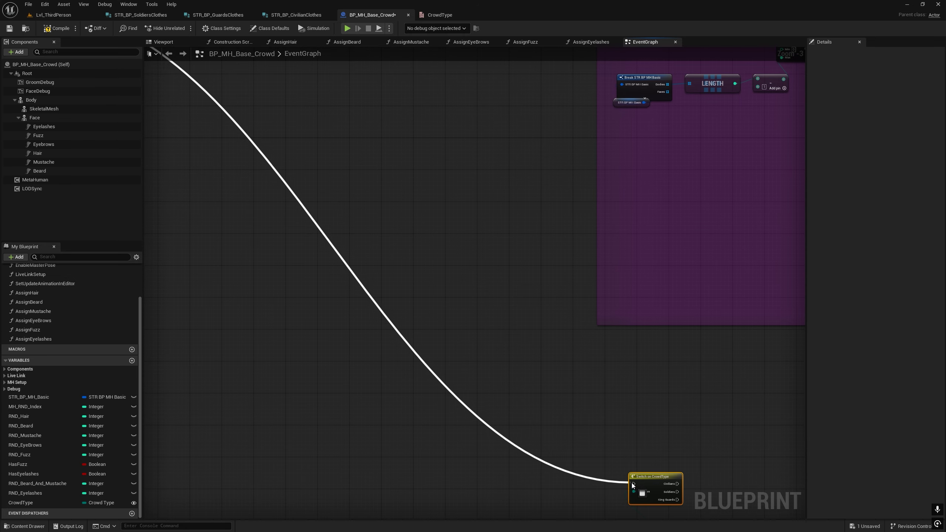
- Enclose the Switch on CrowdType and Crowd Type nodes in a comment box titled Clothing MH
{"action": "right_click_drag", "start_coordinate": [570, 490], "coordinate": [323, 292]}
{"action": "scroll", "coordinate": [322, 292], "scroll_direction": "down", "scroll_amount": 3}
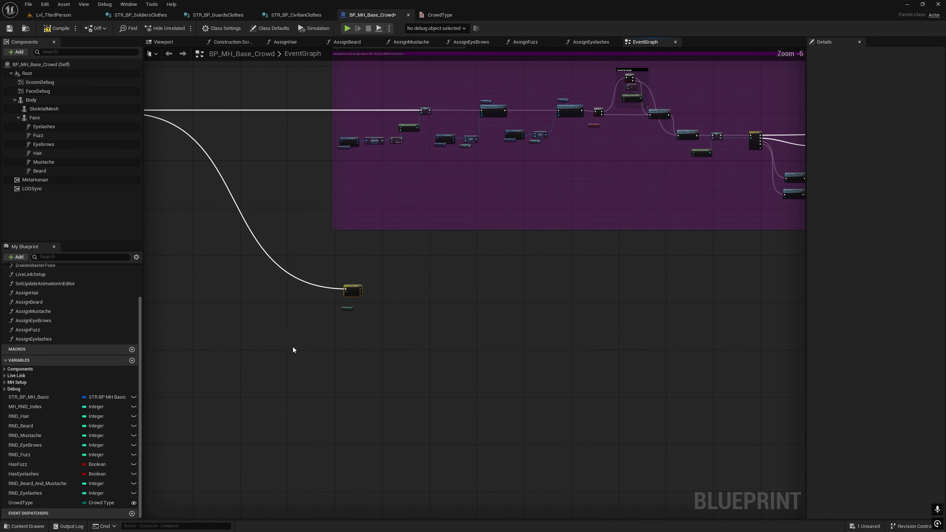
{"action": "left_click_drag", "start_coordinate": [435, 253], "coordinate": [468, 279]}
{"action": "key", "text": "c"}
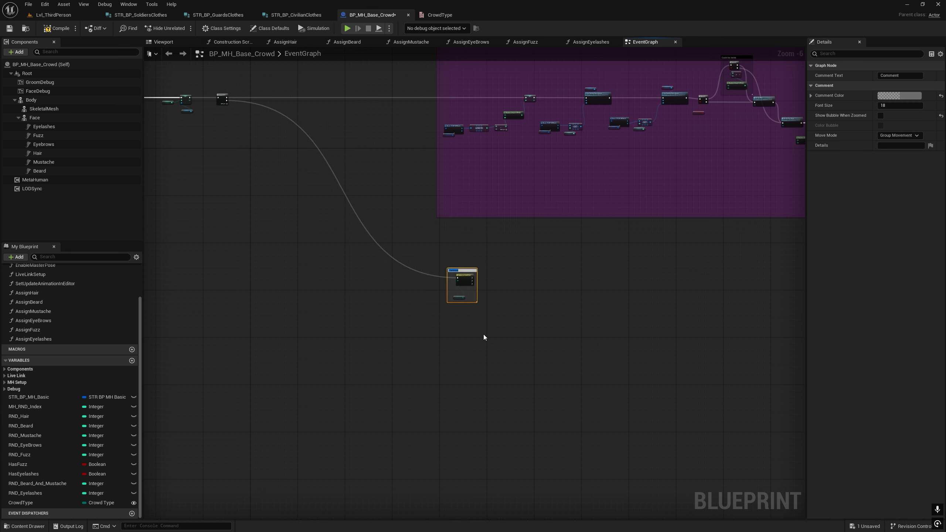
{"action": "scroll", "coordinate": [471, 340], "scroll_direction": "up", "scroll_amount": 5}
{"action": "type", "text": "Cloth"}
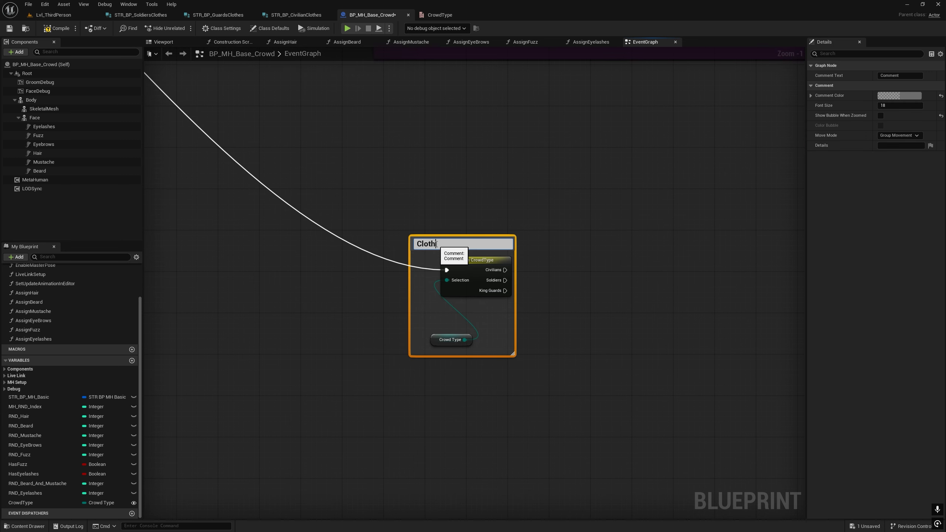
{"action": "type", "text": "ing MH"}
{"action": "key", "text": "Return"}
- Set the Clothing MH comment box's colour to a semi-transparent brown with value 0.15 and alpha 0.5
{"action": "scroll", "coordinate": [595, 353], "scroll_direction": "down", "scroll_amount": 5}
{"action": "right_click_drag", "start_coordinate": [595, 353], "coordinate": [494, 316]}
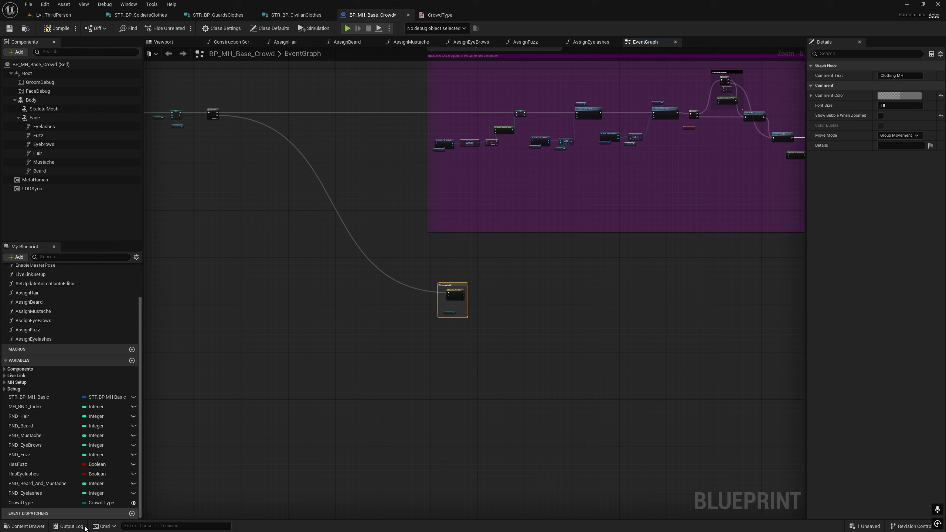
{"action": "left_click", "coordinate": [24, 527]}
{"action": "right_click_drag", "start_coordinate": [443, 282], "coordinate": [409, 333]}
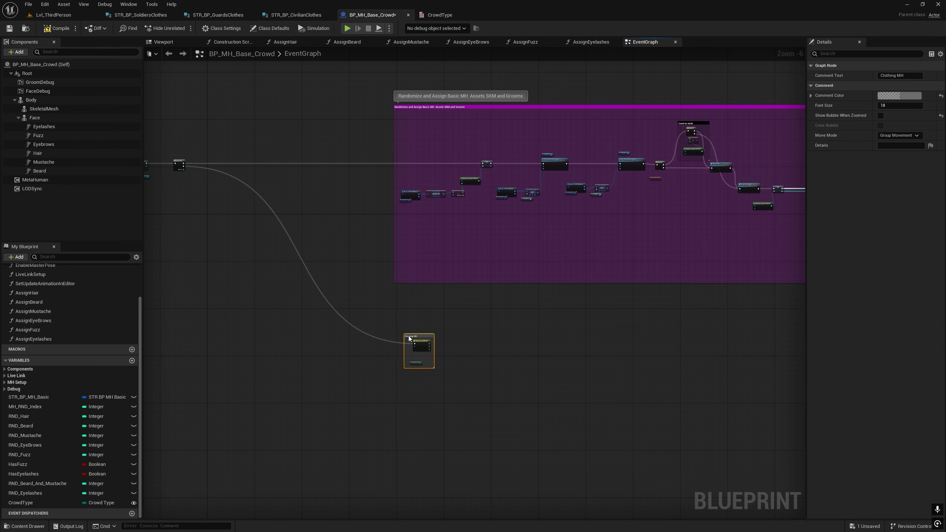
{"action": "left_click", "coordinate": [906, 96]}
{"action": "left_click_drag", "start_coordinate": [782, 154], "coordinate": [795, 161]}
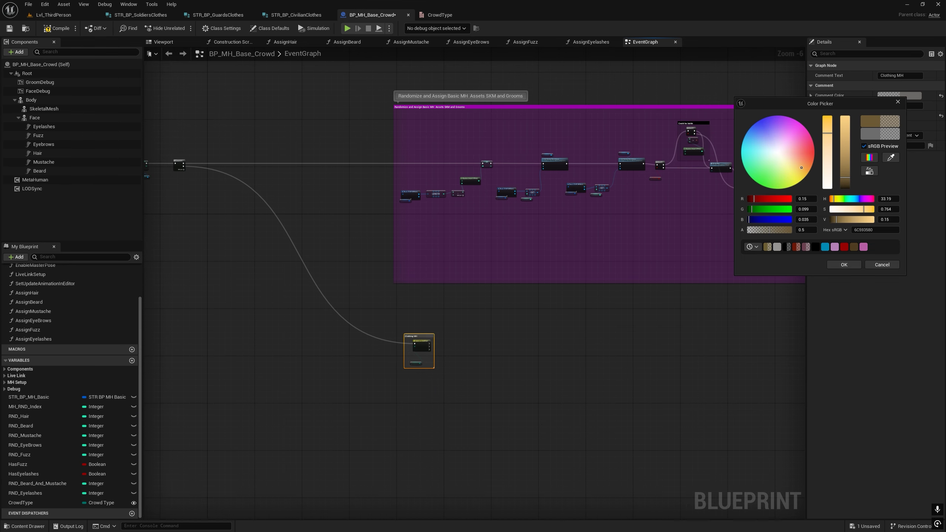
{"action": "left_click", "coordinate": [735, 350]}
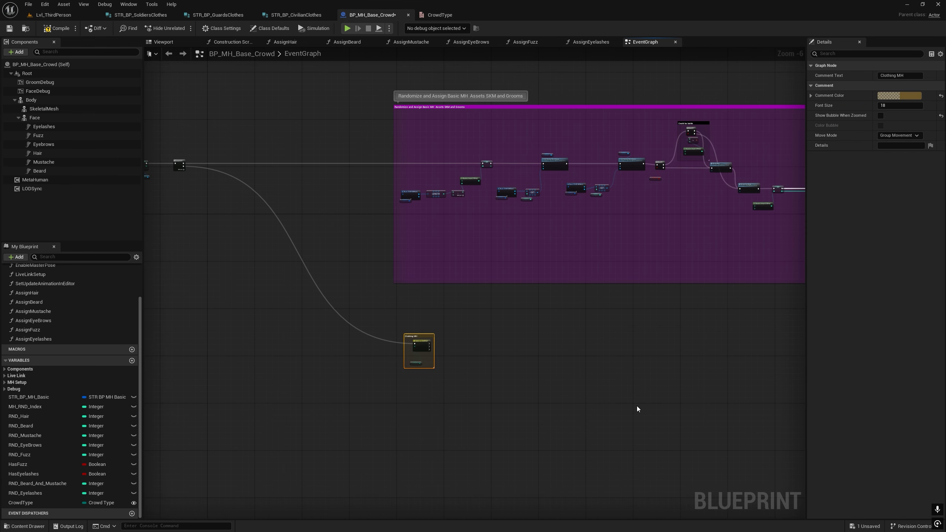
- Enlarge the Clothing MH comment box downward and rightward into a large area beneath the magenta comment box
{"action": "right_click_drag", "start_coordinate": [637, 406], "coordinate": [597, 321]}
{"action": "scroll", "coordinate": [429, 241], "scroll_direction": "up", "scroll_amount": 5}
{"action": "left_click_drag", "start_coordinate": [423, 259], "coordinate": [426, 432]}
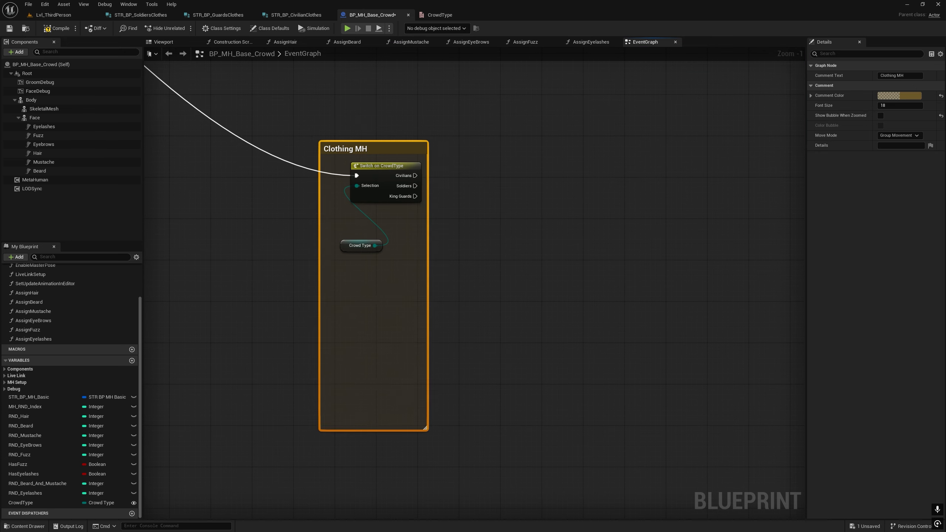
{"action": "scroll", "coordinate": [330, 280], "scroll_direction": "down", "scroll_amount": 7}
{"action": "left_click_drag", "start_coordinate": [355, 279], "coordinate": [724, 278]}
{"action": "scroll", "coordinate": [525, 326], "scroll_direction": "down", "scroll_amount": 4}
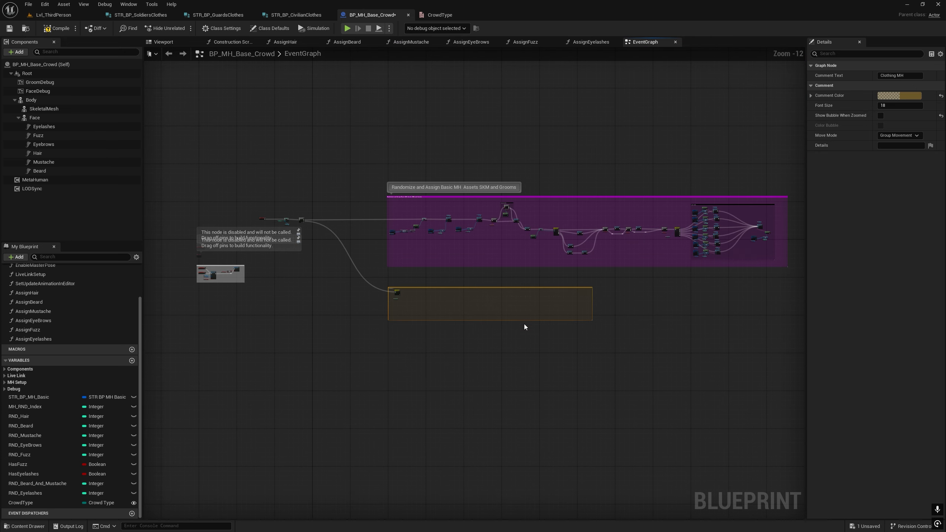
{"action": "left_click_drag", "start_coordinate": [590, 332], "coordinate": [705, 337]}
- Move the Switch on CrowdType node directly above the Crowd Type getter, and compile and save the blueprint
{"action": "scroll", "coordinate": [558, 391], "scroll_direction": "up", "scroll_amount": 12}
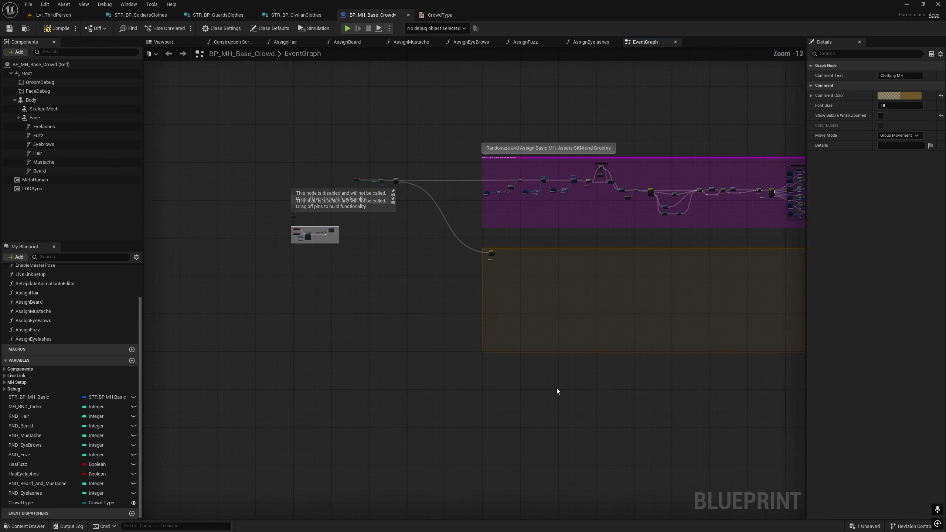
{"action": "right_click_drag", "start_coordinate": [477, 288], "coordinate": [522, 355]}
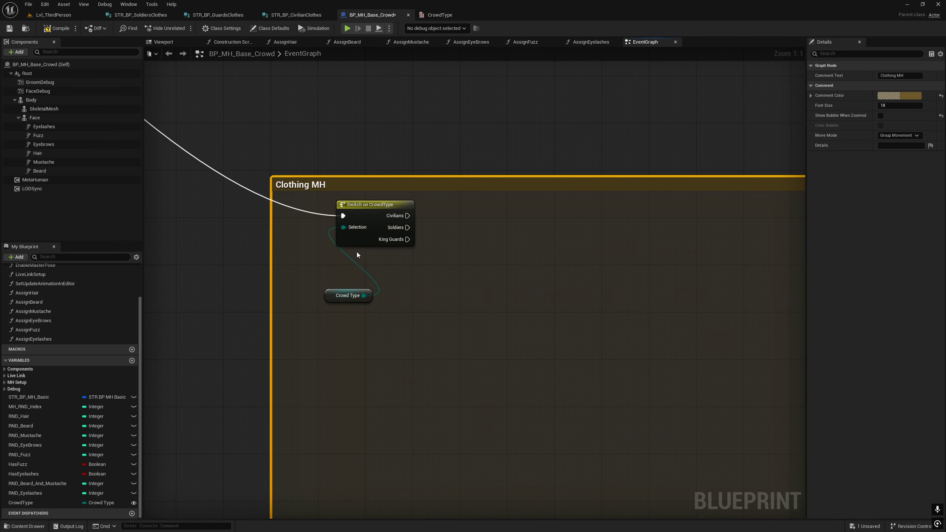
{"action": "left_click_drag", "start_coordinate": [361, 209], "coordinate": [350, 243]}
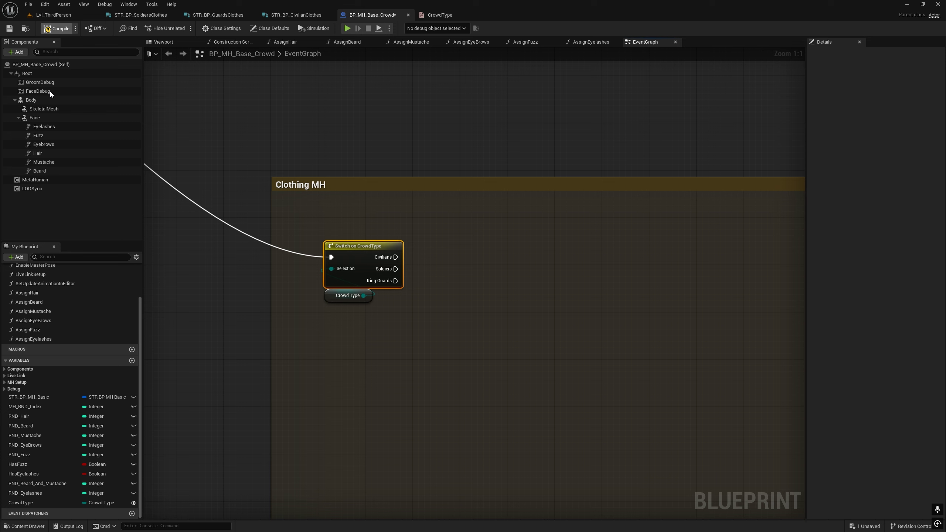
{"action": "key", "text": "F7"}
{"action": "left_click", "coordinate": [9, 28]}
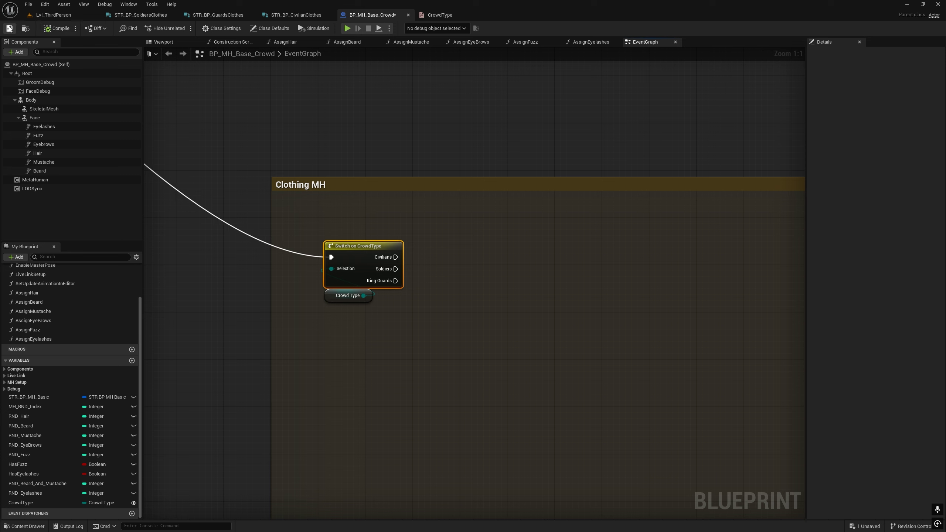
- Filter the Lvl_ThirdPerson actors by baseM and delete all BaseMH characters except BaseMH33
{"action": "left_click", "coordinate": [59, 16]}
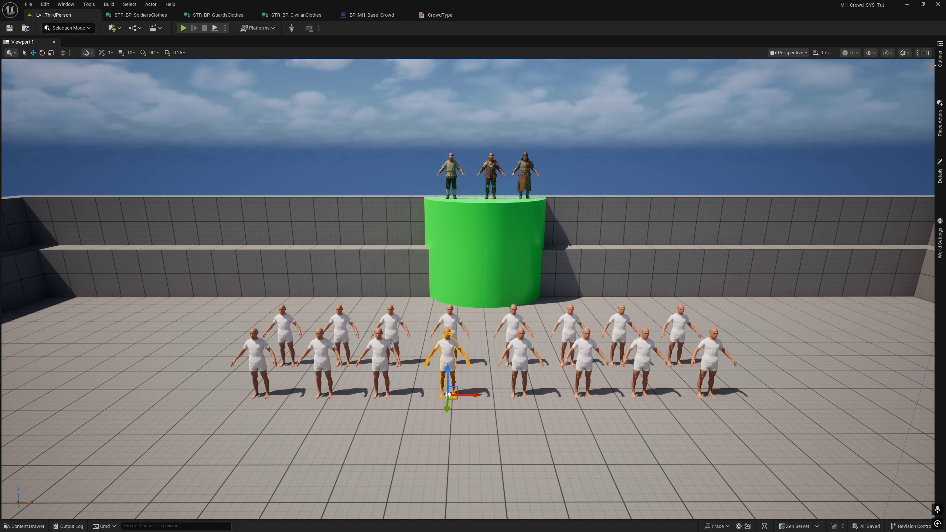
{"action": "left_click", "coordinate": [940, 58]}
{"action": "left_click", "coordinate": [792, 45]}
{"action": "type", "text": "baseM"}
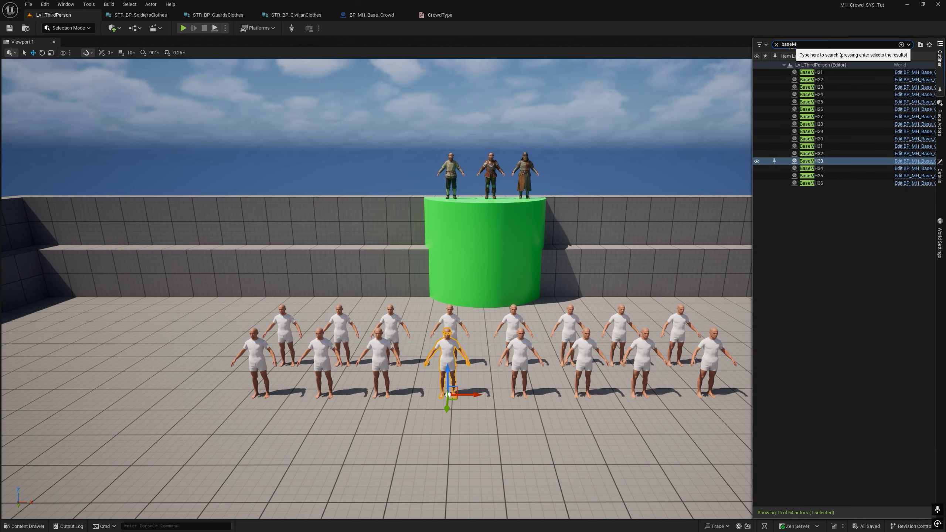
{"action": "left_click", "coordinate": [812, 94]}
{"action": "key", "text": "ctrl+a"}
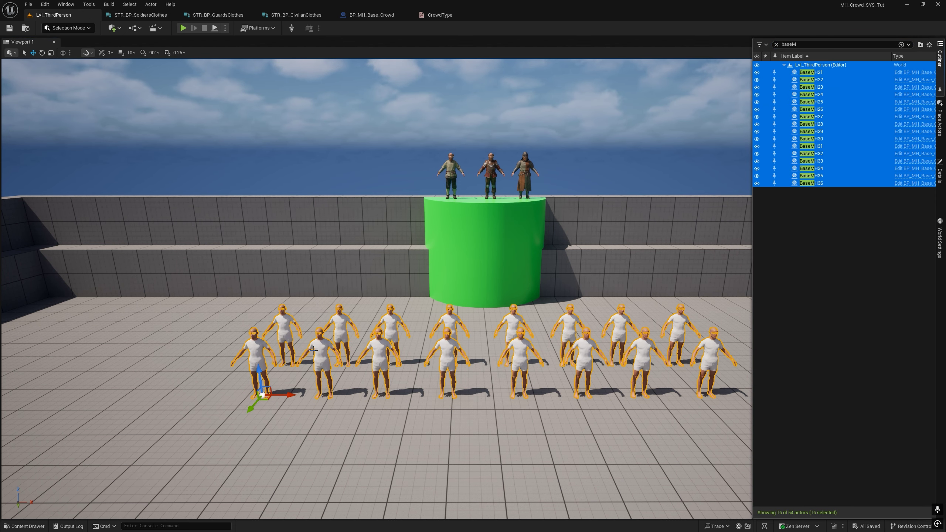
{"action": "left_click", "coordinate": [448, 355], "text": "ctrl"}
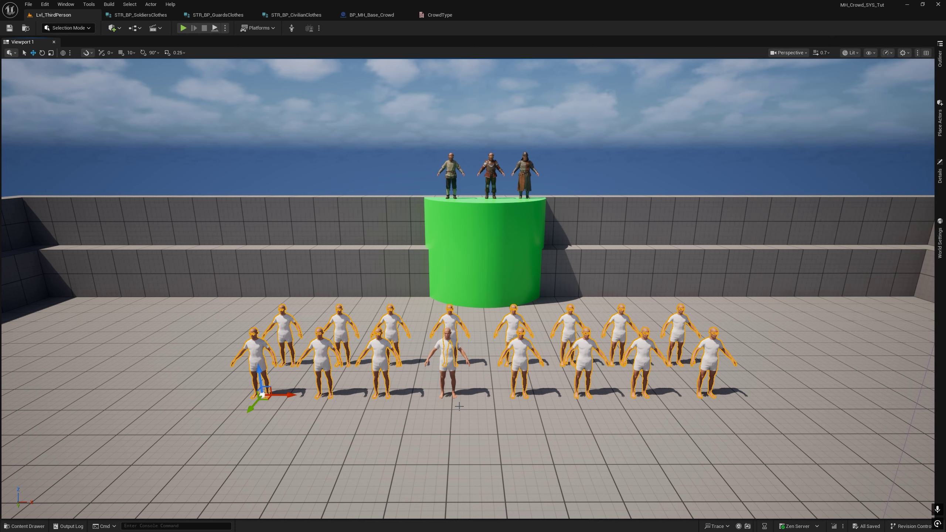
{"action": "key", "text": "Delete"}
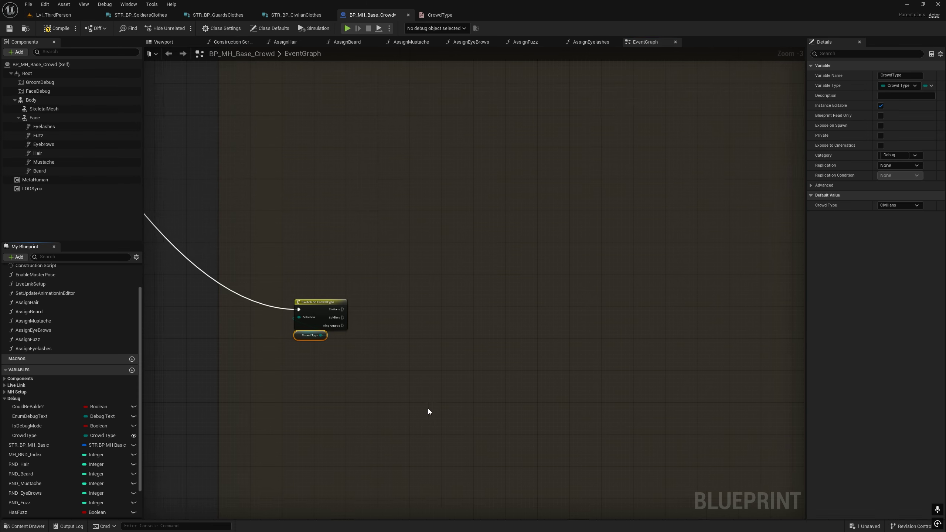
- Assign the CrowdType variable of BP_MH_Base_Crowd to the MH_Setup category, and compile and save the blueprint
{"action": "right_click_drag", "start_coordinate": [428, 408], "coordinate": [423, 296]}
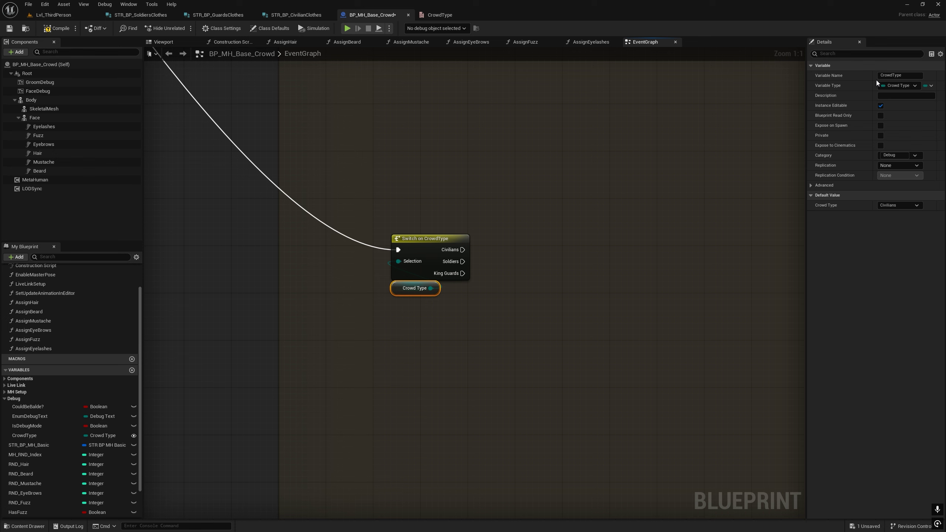
{"action": "left_click", "coordinate": [914, 157]}
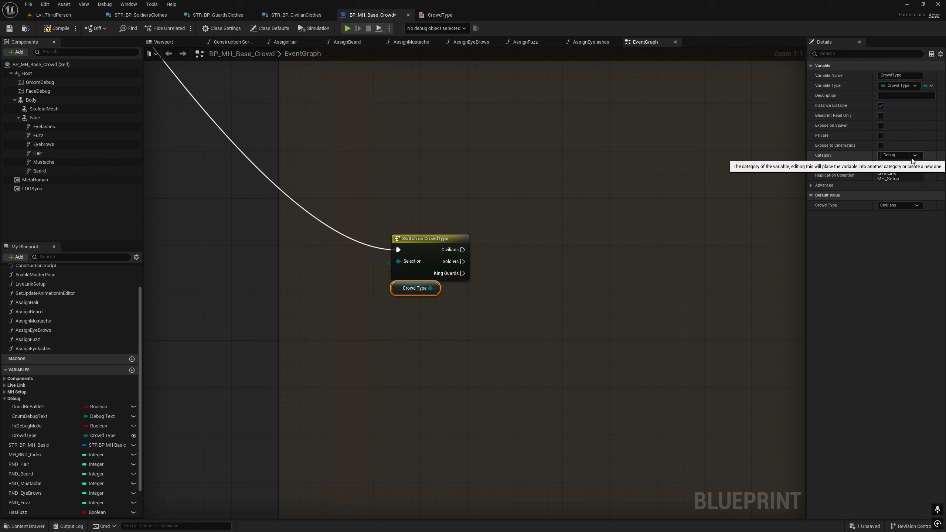
{"action": "left_click", "coordinate": [897, 179]}
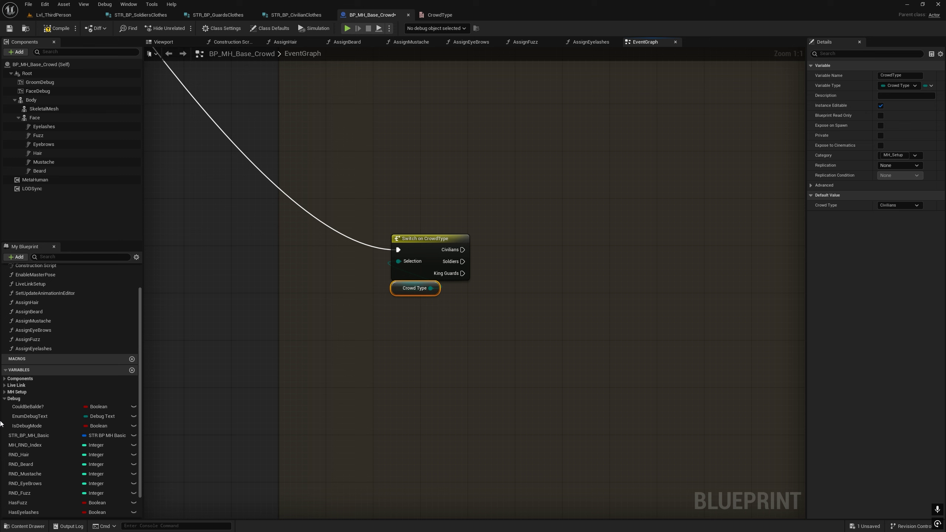
{"action": "left_click", "coordinate": [15, 392]}
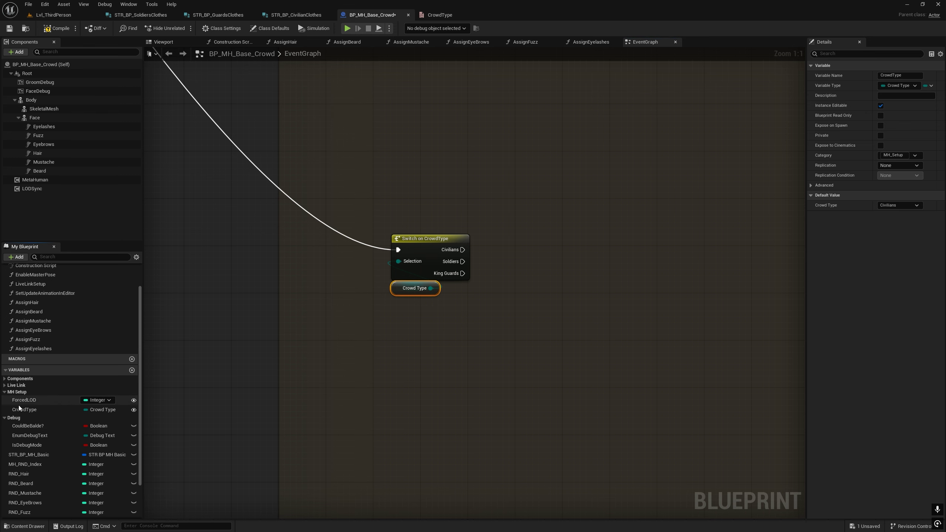
{"action": "left_click", "coordinate": [54, 32]}
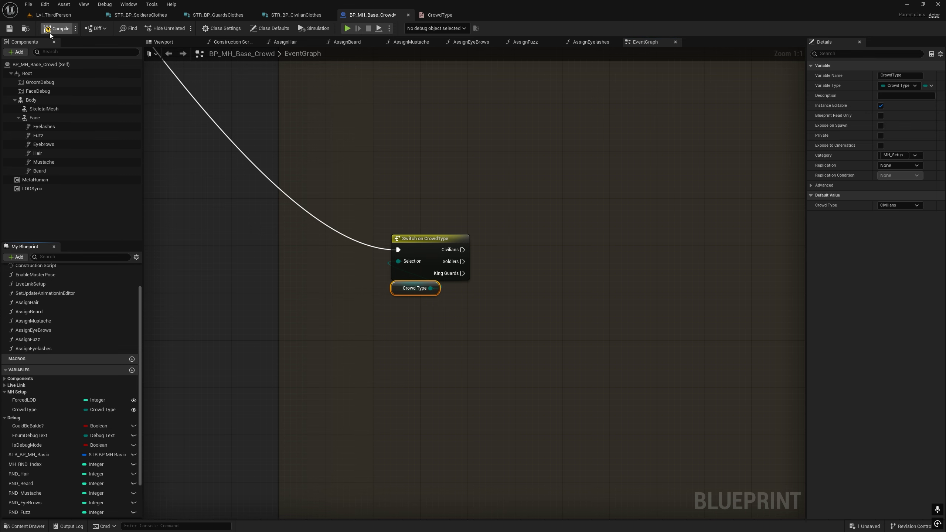
{"action": "left_click", "coordinate": [9, 28]}
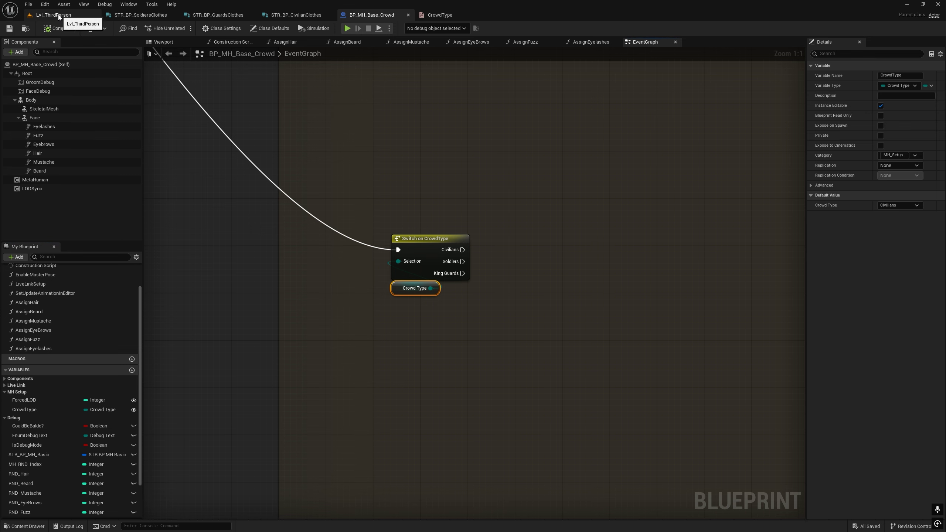
- Focus on BaseMH33 in Lvl_ThirdPerson and inspect the available Crowd Type options in its MH Setup properties
{"action": "left_click", "coordinate": [56, 15]}
{"action": "left_click", "coordinate": [443, 351]}
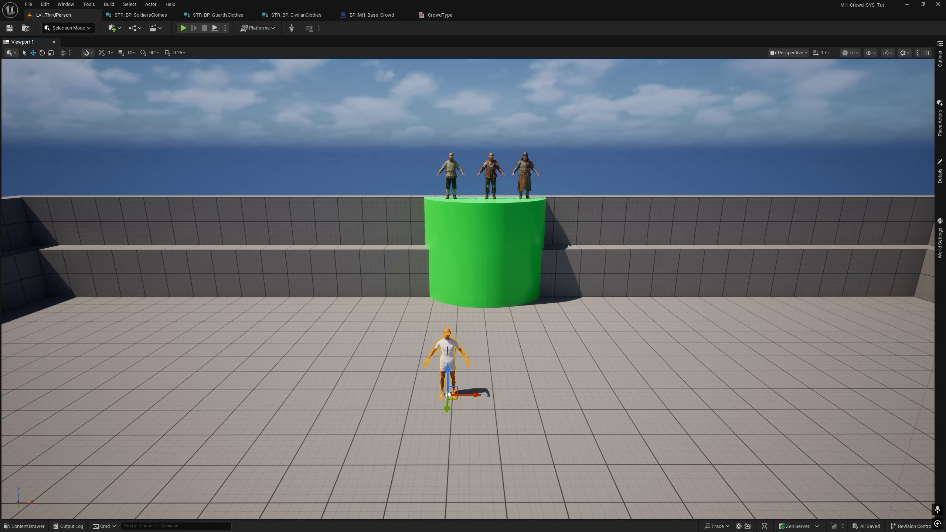
{"action": "key", "text": "f"}
{"action": "left_click", "coordinate": [941, 175]}
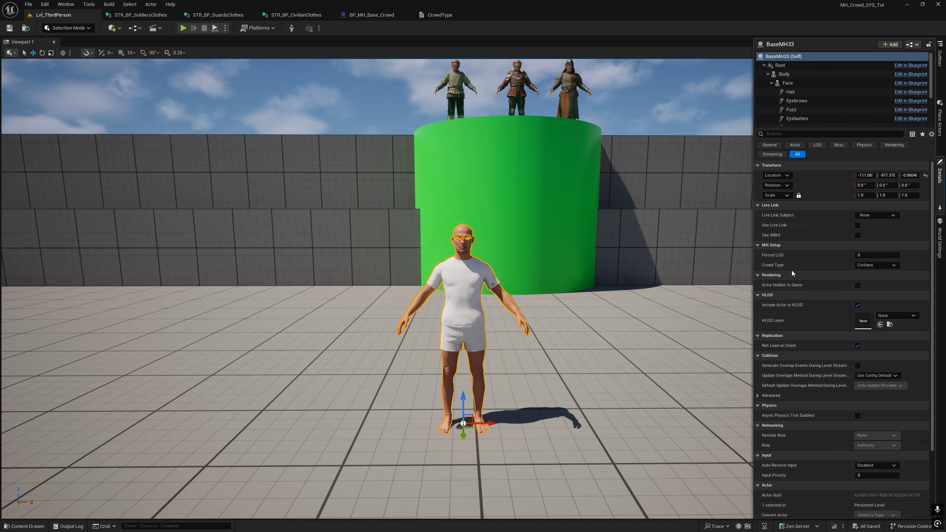
{"action": "left_click", "coordinate": [892, 266]}
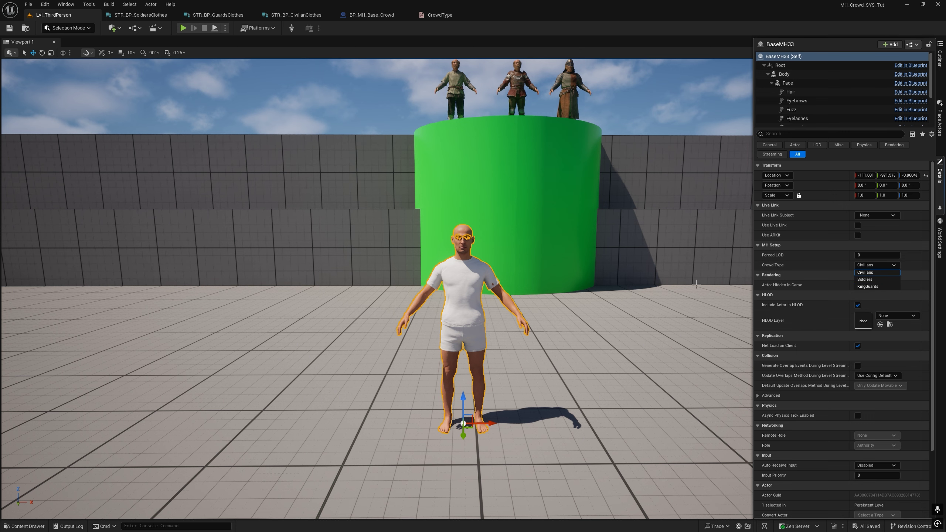
{"action": "right_click_drag", "start_coordinate": [671, 284], "coordinate": [677, 287]}
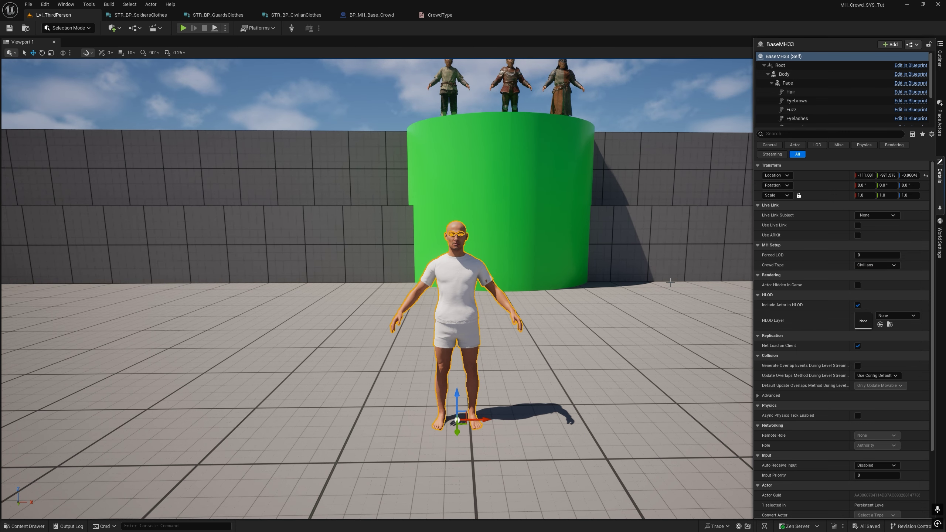
- Delete the SkeletalMesh component holding the white shirt and shorts from BP_MH_Base_Crowd, and compile and save the blueprint
{"action": "left_click", "coordinate": [365, 16]}
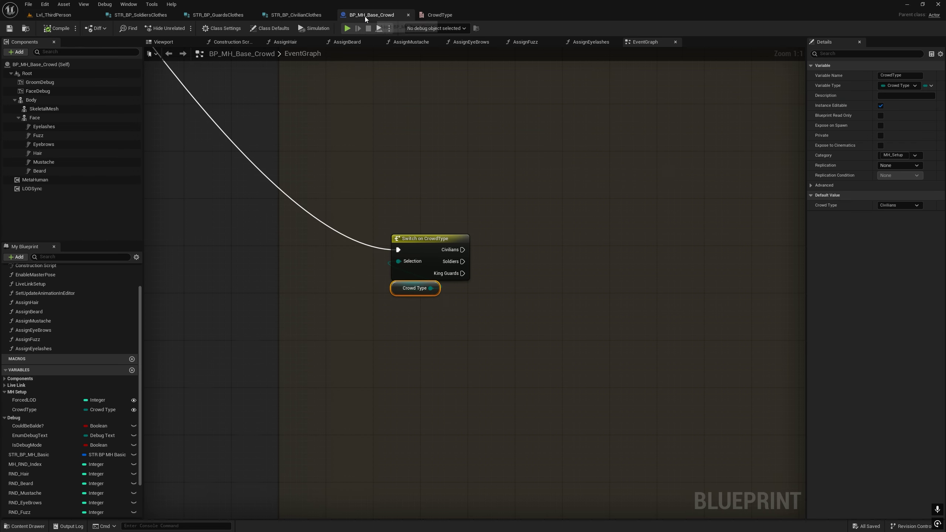
{"action": "scroll", "coordinate": [245, 239], "scroll_direction": "down", "scroll_amount": 12}
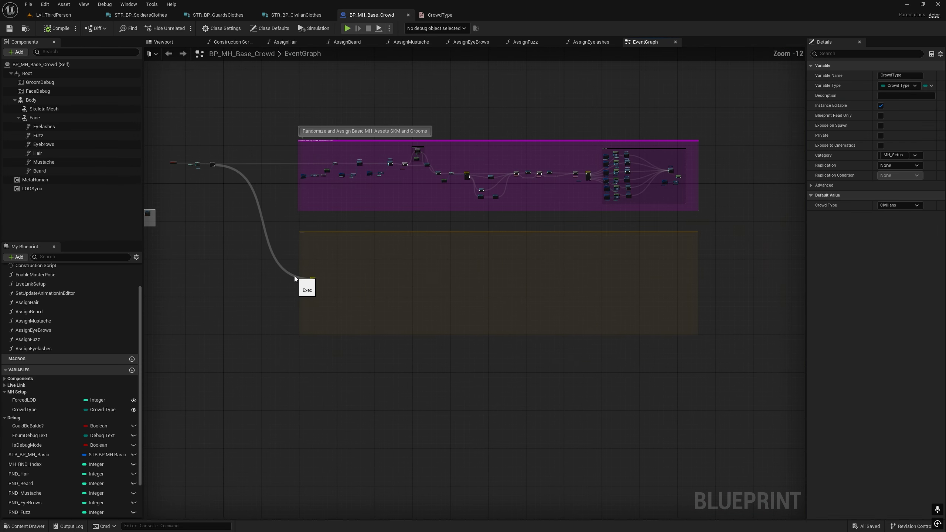
{"action": "right_click_drag", "start_coordinate": [294, 276], "coordinate": [413, 254]}
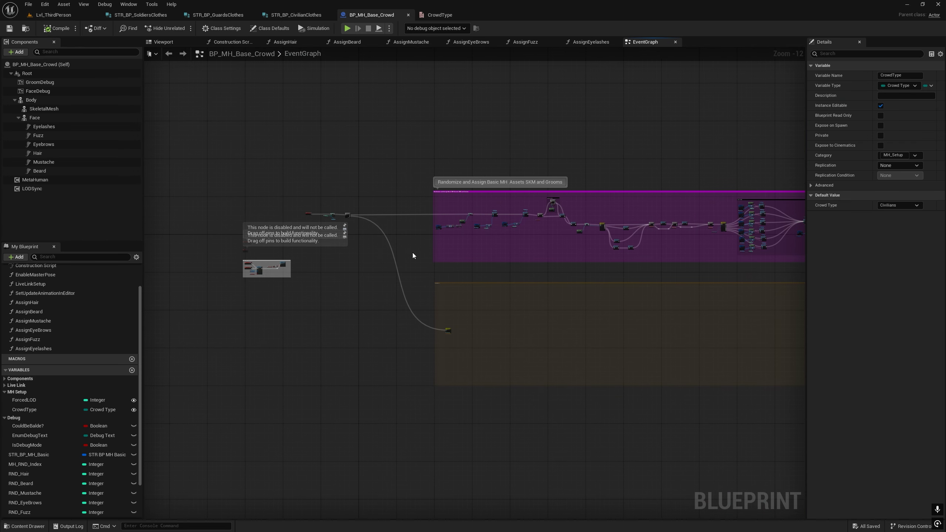
{"action": "left_click", "coordinate": [164, 40]}
{"action": "left_click", "coordinate": [480, 273]}
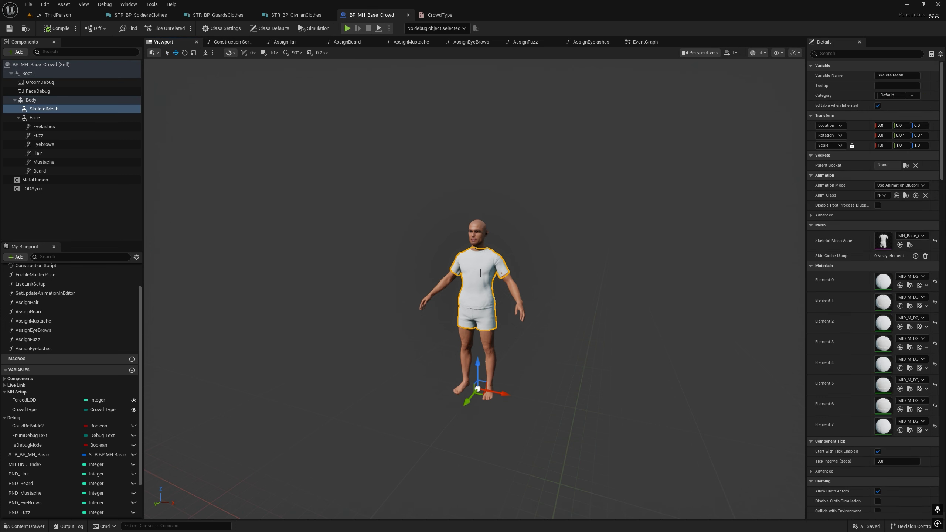
{"action": "key", "text": "Delete"}
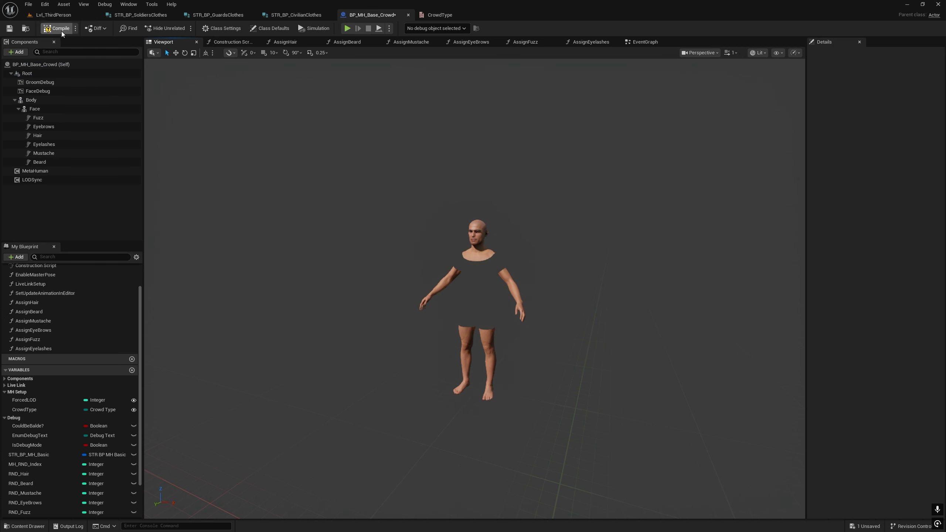
{"action": "left_click", "coordinate": [10, 29]}
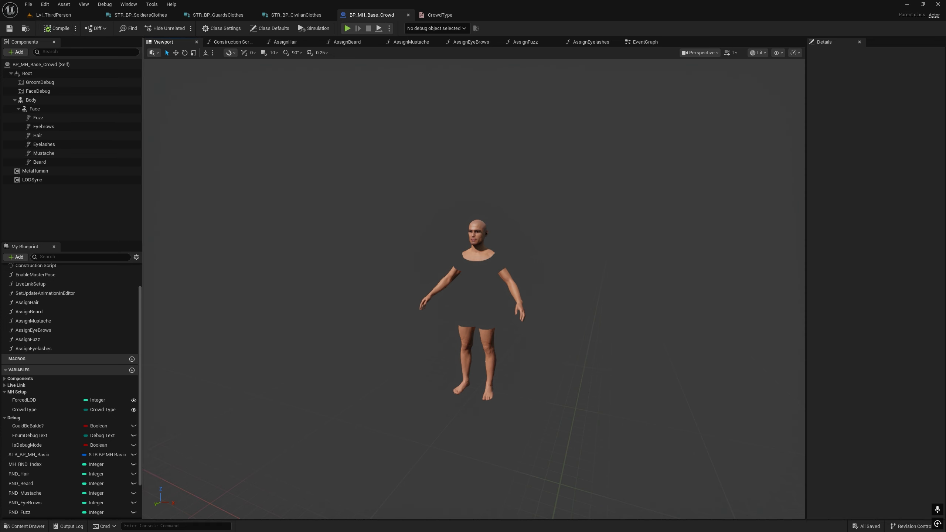
- Add a Skeletal Mesh component named Chest under the Body component
{"action": "right_click_drag", "start_coordinate": [473, 287], "coordinate": [548, 283]}
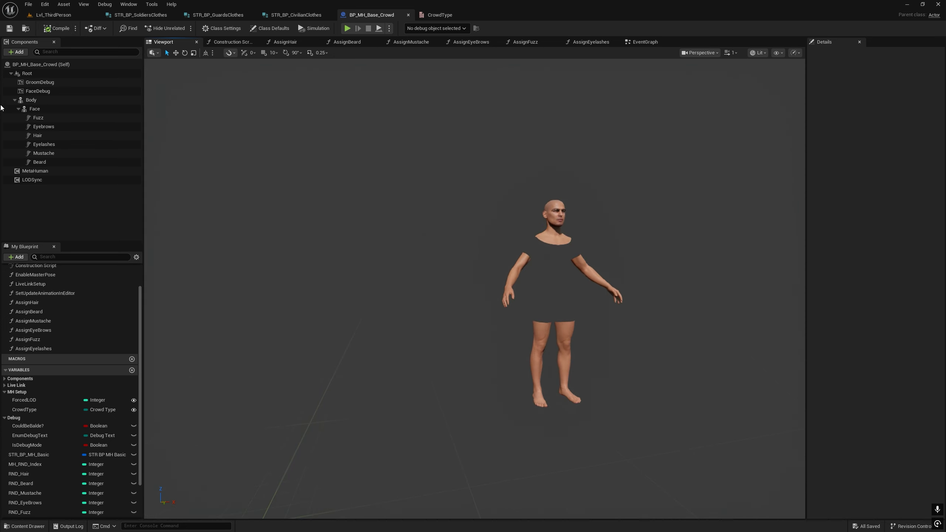
{"action": "left_click", "coordinate": [31, 101]}
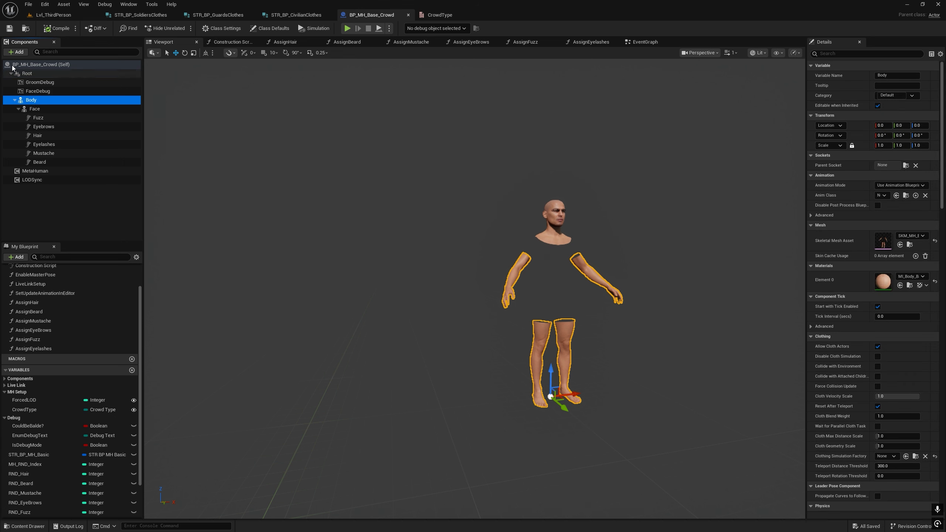
{"action": "left_click", "coordinate": [17, 51]}
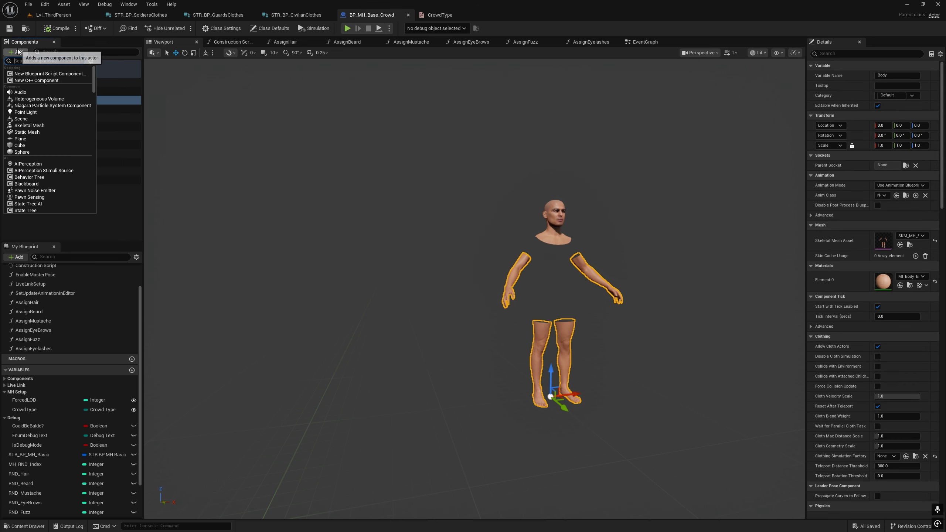
{"action": "left_click", "coordinate": [27, 125]}
{"action": "type", "text": "Chest"}
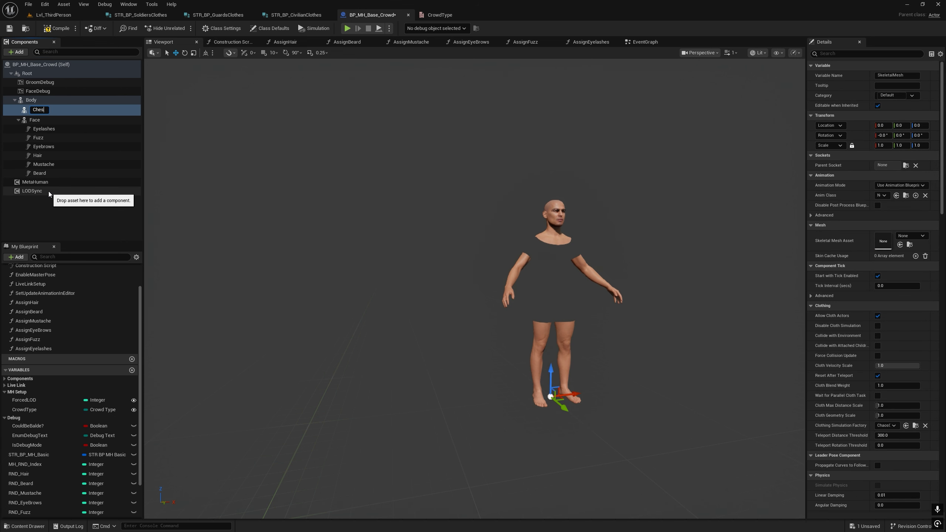
{"action": "key", "text": "Return"}
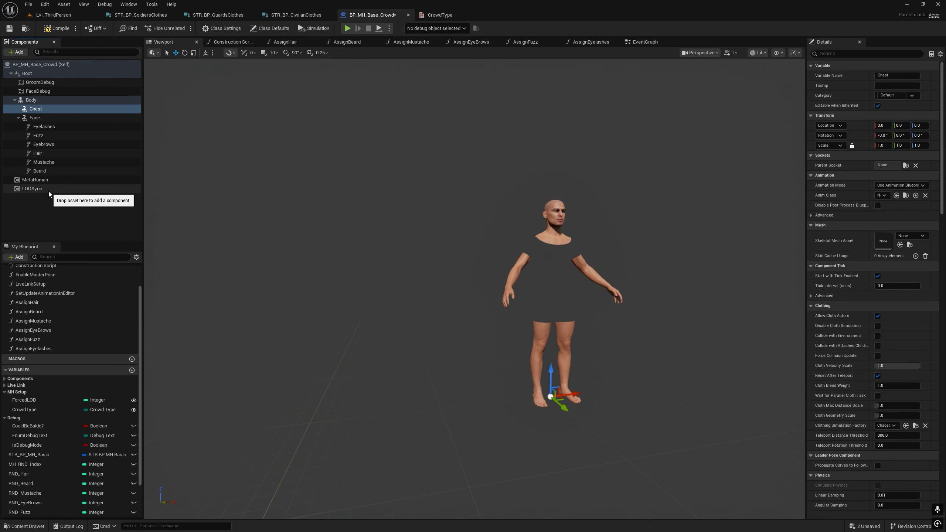
- Add a Skeletal Mesh component named Pants under the Body component
{"action": "left_click", "coordinate": [30, 99]}
{"action": "left_click", "coordinate": [16, 52]}
{"action": "left_click", "coordinate": [26, 125]}
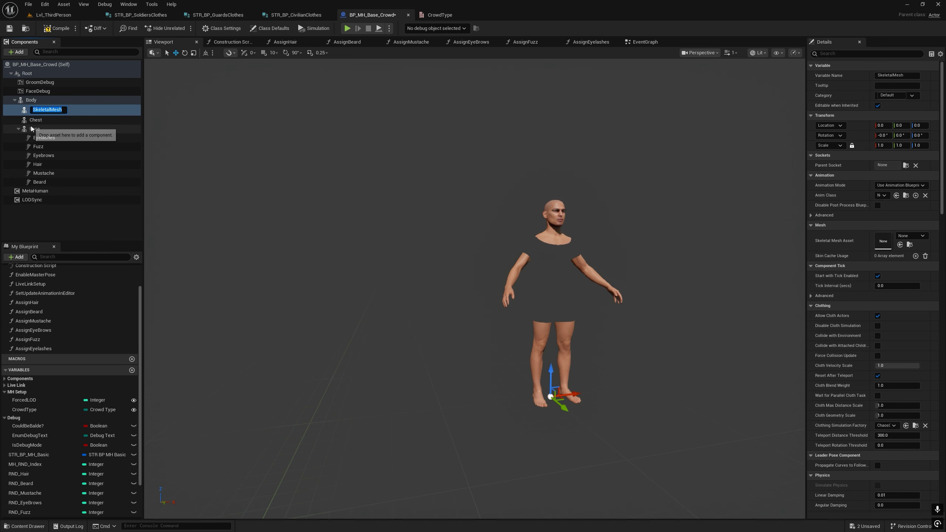
{"action": "type", "text": "Pants"}
{"action": "key", "text": "Return"}
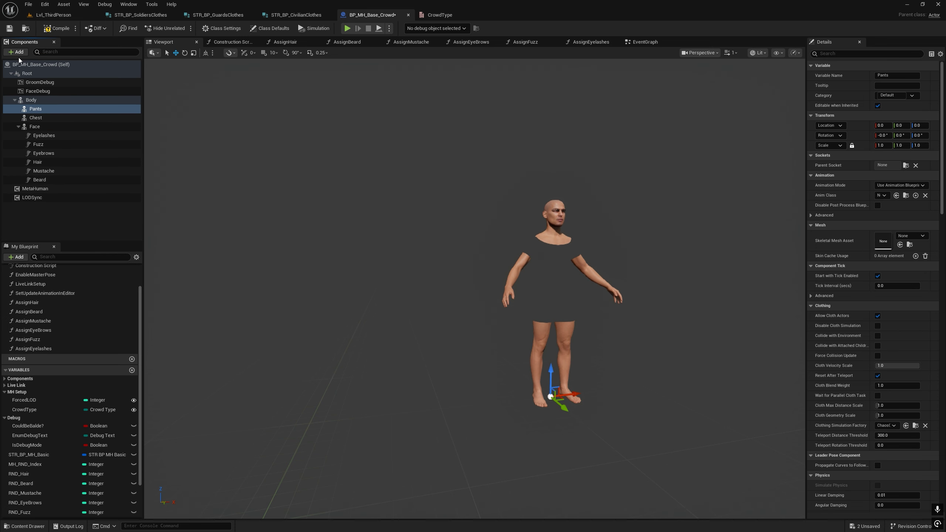
- Add a Skeletal Mesh component named Shoes under the Body component
{"action": "left_click", "coordinate": [31, 100]}
{"action": "left_click", "coordinate": [17, 51]}
{"action": "left_click", "coordinate": [29, 127]}
{"action": "type", "text": "Shoe"}
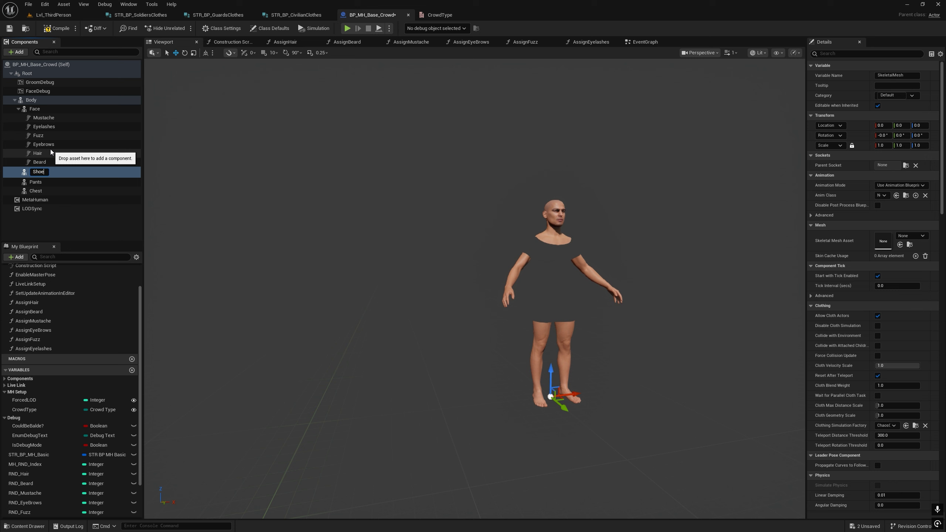
{"action": "type", "text": "s"}
{"action": "key", "text": "Return"}
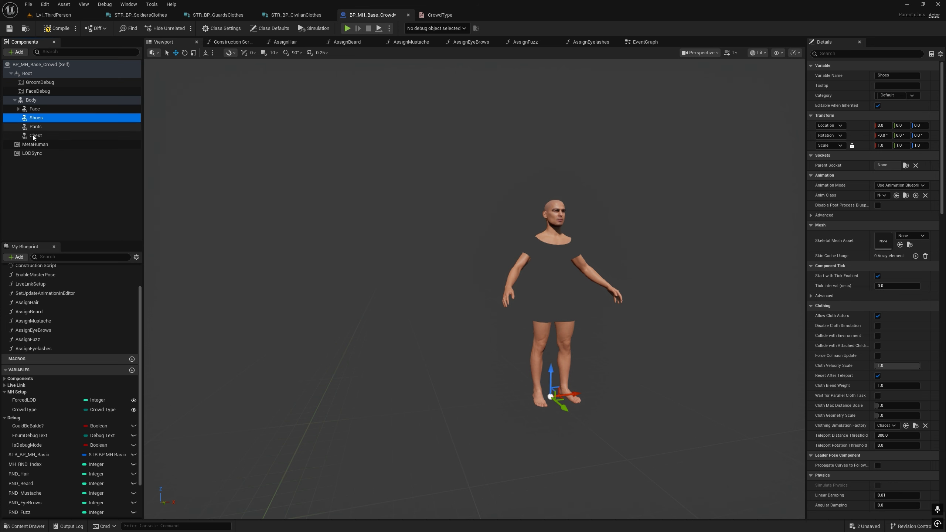
- Add a Skeletal Mesh component named Gloves under the Body component
{"action": "left_click", "coordinate": [30, 100]}
{"action": "left_click", "coordinate": [17, 52]}
{"action": "left_click", "coordinate": [30, 126]}
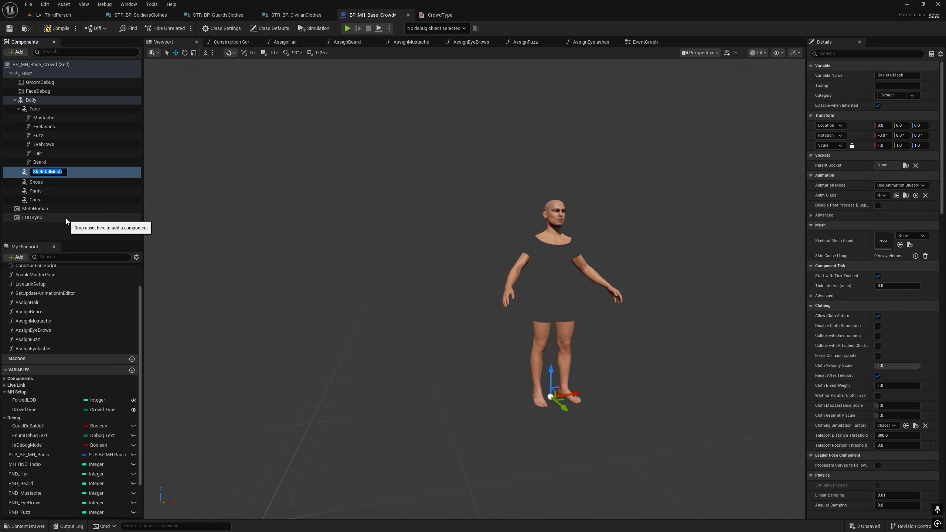
{"action": "type", "text": "Gloves"}
{"action": "key", "text": "Return"}
- Add a Skeletal Mesh component named Hat_Helmet under the Body component
{"action": "left_click", "coordinate": [31, 100]}
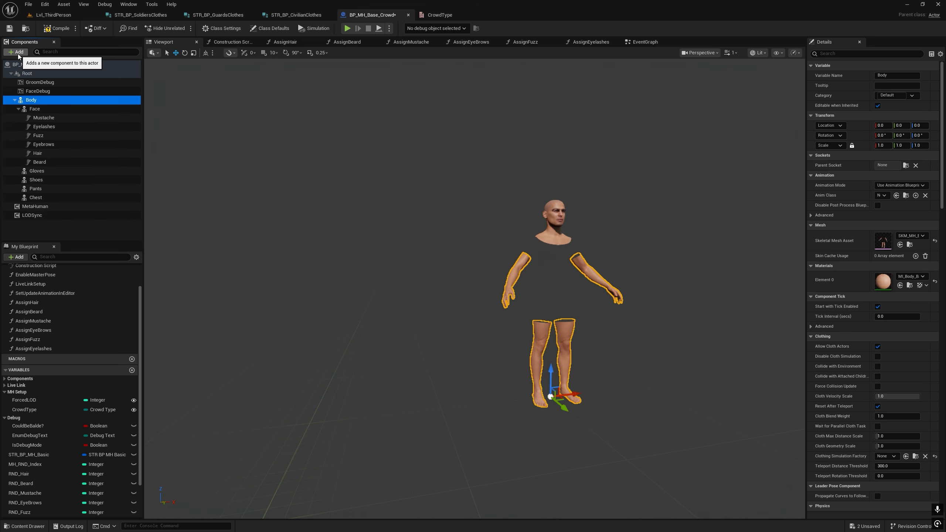
{"action": "left_click", "coordinate": [17, 52]}
{"action": "left_click", "coordinate": [30, 126]}
{"action": "type", "text": "Hat_Helmet"}
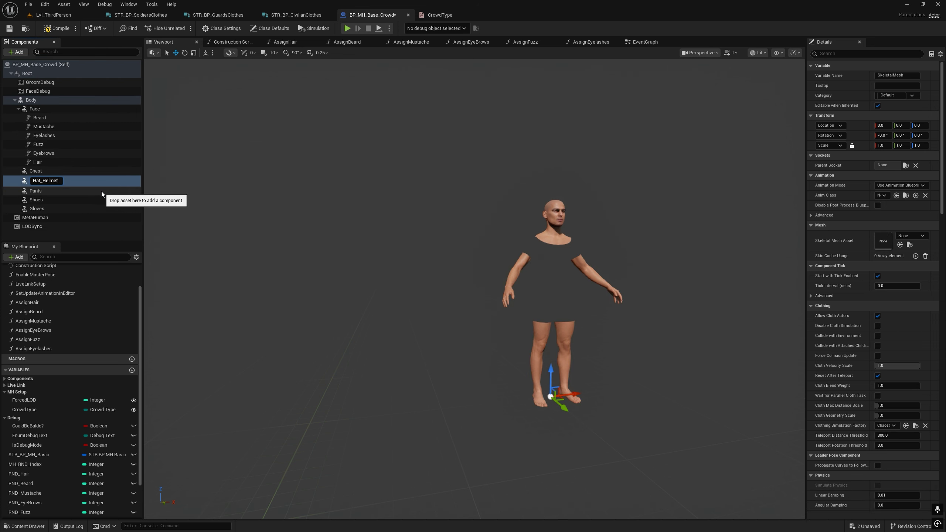
- Assign the soldier_02_c chest mesh from the SoldierChests folder to the Chest component
{"action": "left_click", "coordinate": [36, 171]}
{"action": "left_click", "coordinate": [25, 526]}
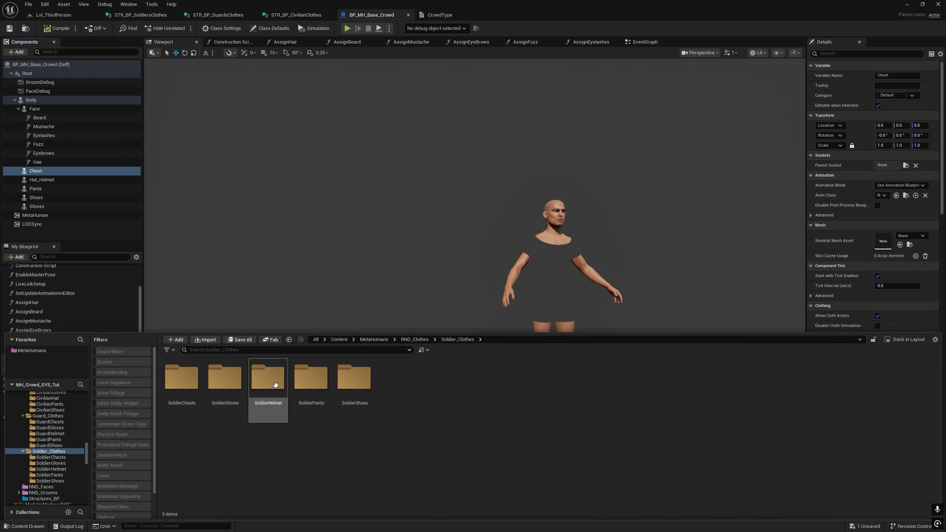
{"action": "double_click", "coordinate": [182, 378]}
{"action": "left_click_drag", "start_coordinate": [744, 407], "coordinate": [35, 171]}
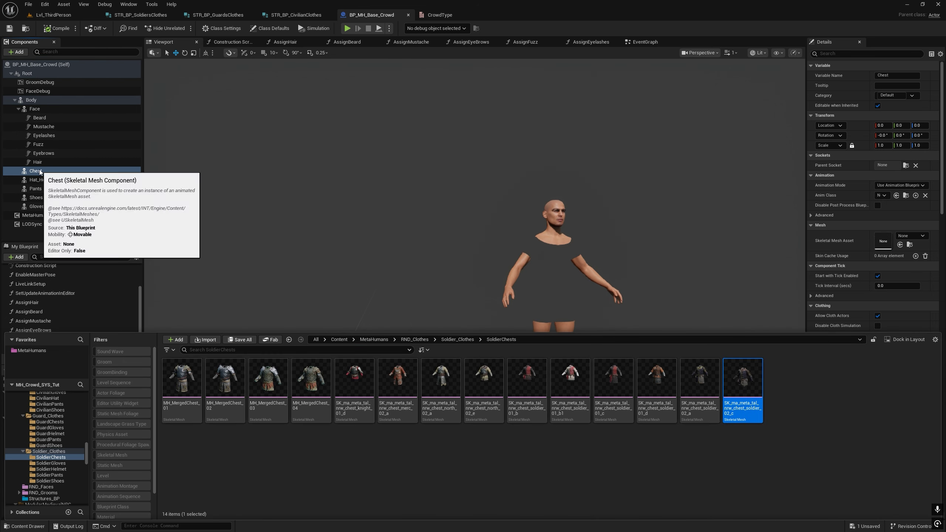
- Assign a skeletal mesh from the SoldierPants folder to the Pants component
{"action": "left_click", "coordinate": [36, 189]}
{"action": "key", "text": "ctrl+space"}
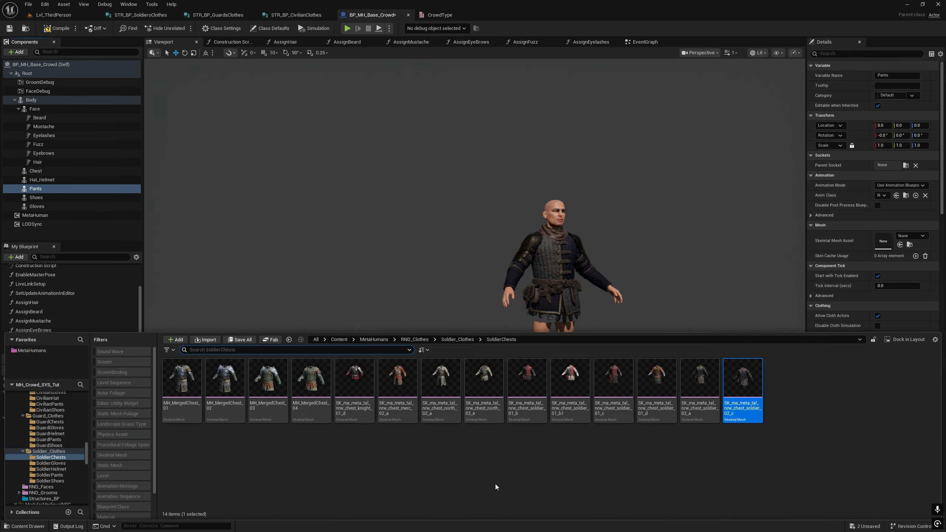
{"action": "left_click", "coordinate": [457, 340]}
{"action": "double_click", "coordinate": [312, 380]}
{"action": "left_click_drag", "start_coordinate": [276, 384], "coordinate": [36, 189]}
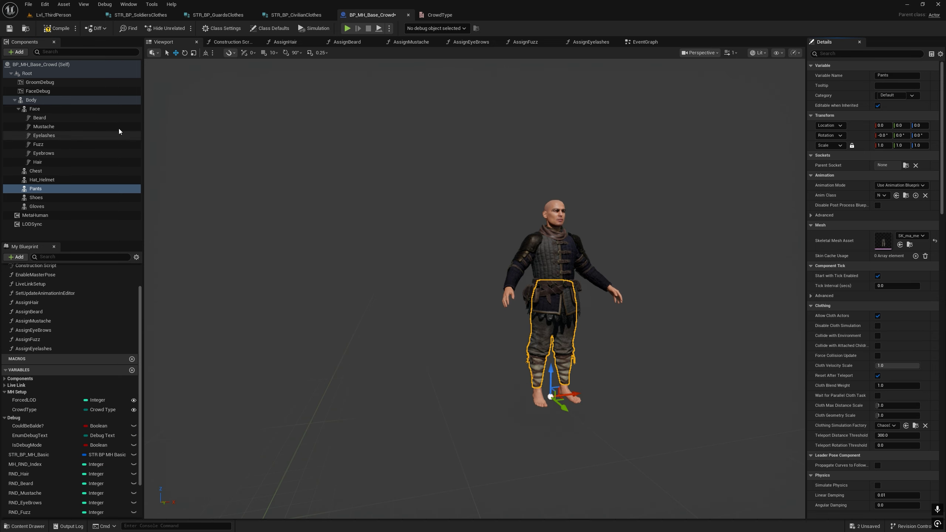
- Assign an SK_Boots mesh from the SoldierShoes folder to the Shoes component
{"action": "left_click", "coordinate": [37, 197]}
{"action": "key", "text": "ctrl+space"}
{"action": "left_click", "coordinate": [467, 403]}
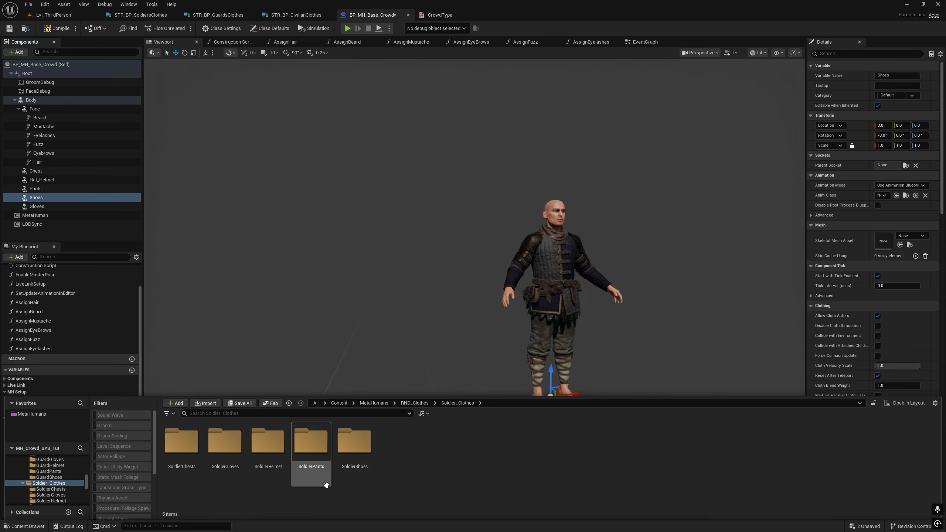
{"action": "double_click", "coordinate": [354, 443]}
{"action": "left_click", "coordinate": [900, 245]}
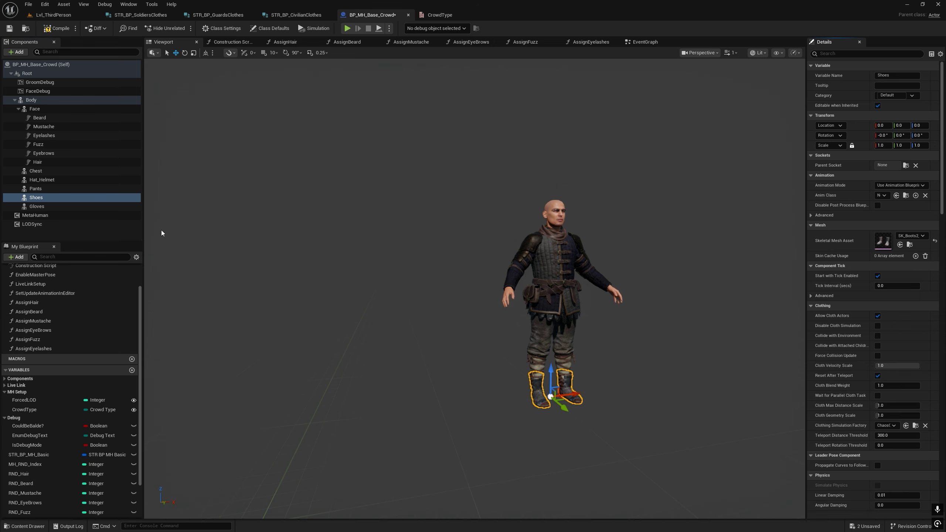
- Assign the glove_01_e mesh from the SoldierGloves folder to the Gloves component
{"action": "left_click", "coordinate": [36, 207]}
{"action": "key", "text": "ctrl+space"}
{"action": "left_click", "coordinate": [458, 403]}
{"action": "double_click", "coordinate": [224, 442]}
{"action": "left_click", "coordinate": [398, 443]}
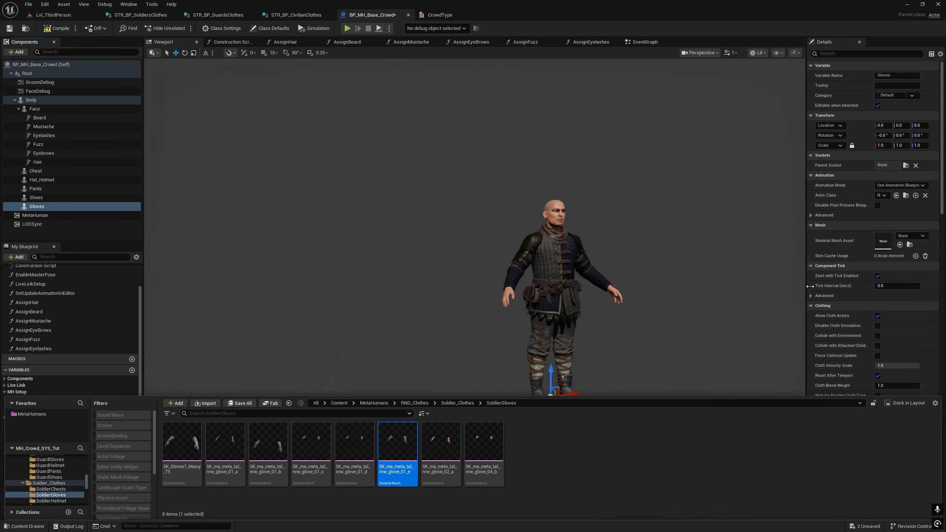
{"action": "left_click", "coordinate": [900, 244]}
- Assign a helmet mesh from the SoldierHelmet folder to the Hat_Helmet component, and save the blueprint
{"action": "left_click", "coordinate": [42, 180]}
{"action": "key", "text": "ctrl+space"}
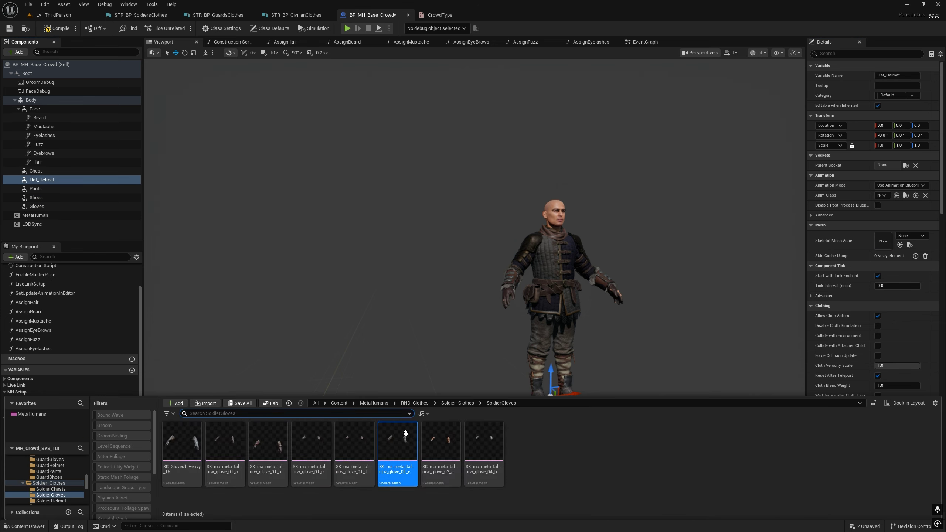
{"action": "left_click", "coordinate": [458, 403]}
{"action": "double_click", "coordinate": [268, 441]}
{"action": "left_click", "coordinate": [398, 443]}
{"action": "left_click", "coordinate": [900, 244]}
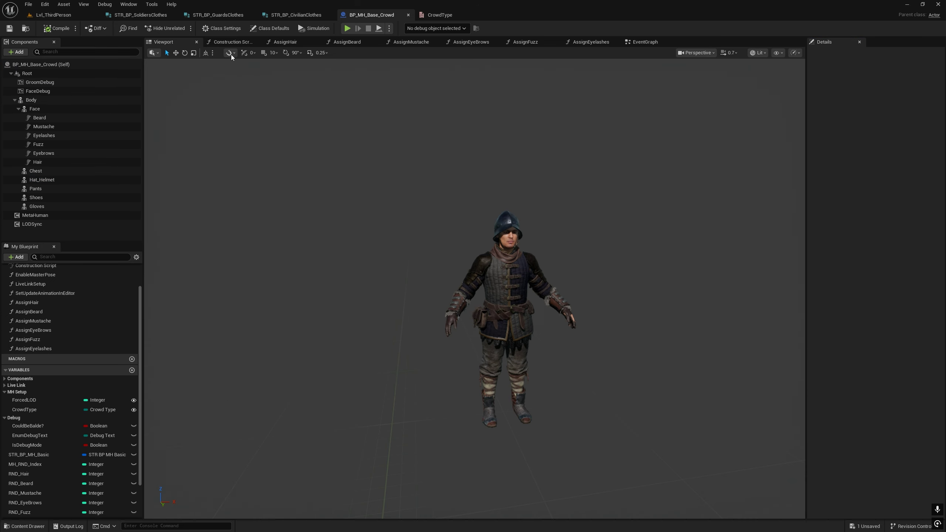
{"action": "key", "text": "ctrl+s"}
- In the Construction Script, insert a Set Visibility node targeting Chest between the entry node and the For Each Loop
{"action": "left_click", "coordinate": [231, 42]}
{"action": "left_click", "coordinate": [260, 149]}
{"action": "left_click_drag", "start_coordinate": [260, 150], "coordinate": [193, 150]}
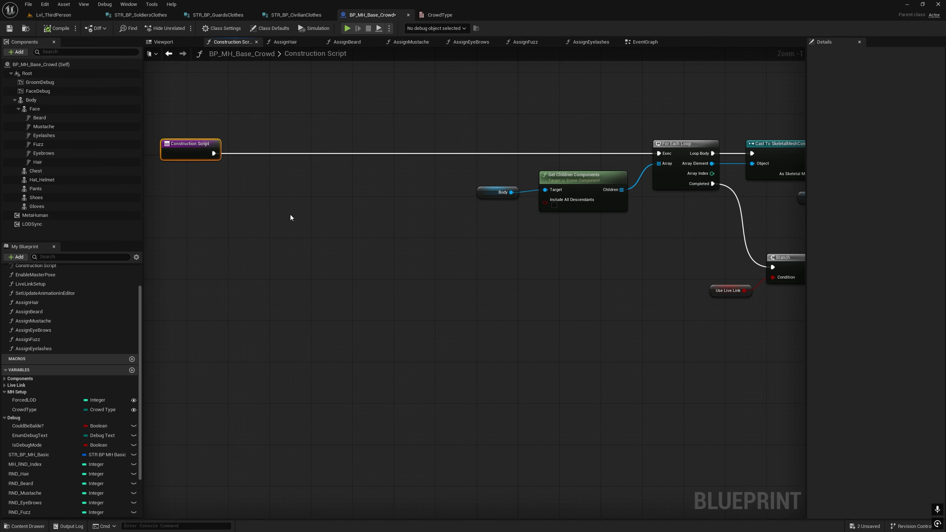
{"action": "left_click_drag", "start_coordinate": [35, 171], "coordinate": [357, 140]}
{"action": "type", "text": "set visibility"}
{"action": "key", "text": "Return"}
{"action": "left_click_drag", "start_coordinate": [214, 153], "coordinate": [333, 153]}
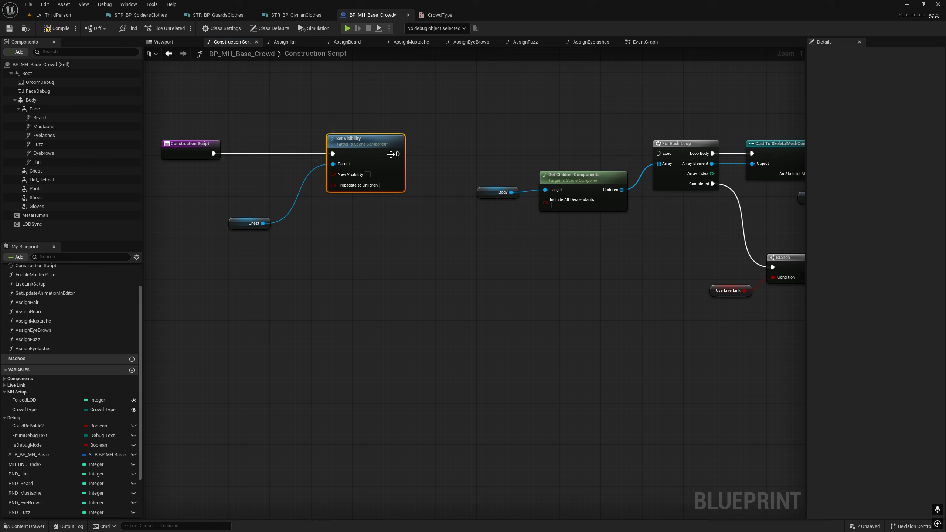
{"action": "left_click_drag", "start_coordinate": [397, 153], "coordinate": [659, 153]}
- Place the Chest getter beneath Set Visibility, and stack Hat_Helmet and Pants getters below it, both wired to the node's Target
{"action": "left_click_drag", "start_coordinate": [257, 233], "coordinate": [361, 213]}
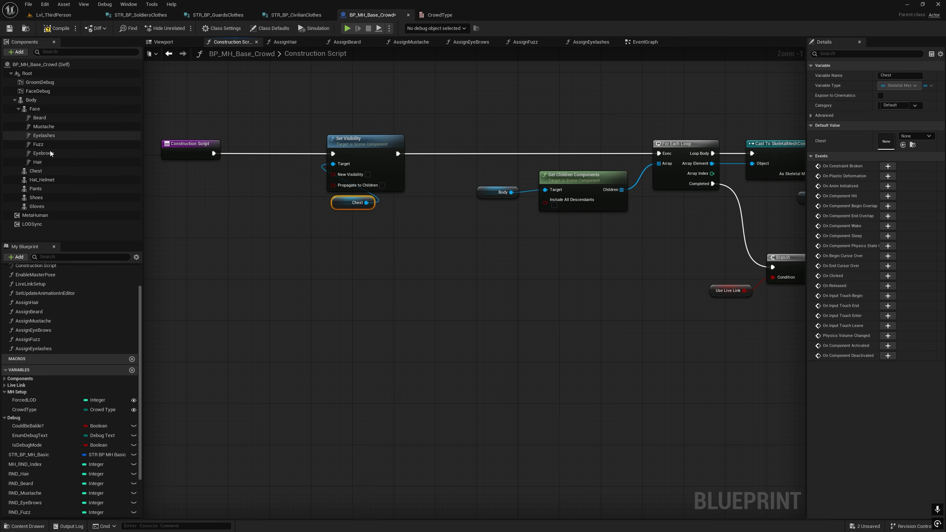
{"action": "left_click", "coordinate": [41, 180]}
{"action": "left_click_drag", "start_coordinate": [42, 180], "coordinate": [353, 218]}
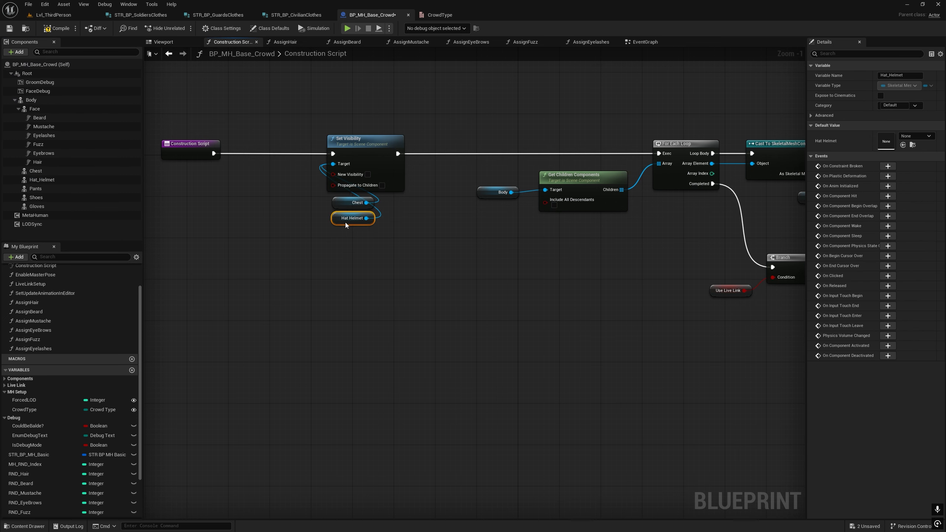
{"action": "left_click", "coordinate": [36, 189]}
{"action": "left_click_drag", "start_coordinate": [35, 188], "coordinate": [336, 172]}
{"action": "left_click_drag", "start_coordinate": [285, 154], "coordinate": [359, 233]}
- Connect Shoes and Gloves getters to the Set Visibility Target, stack them below Pants, and compile and save the blueprint
{"action": "left_click", "coordinate": [36, 198]}
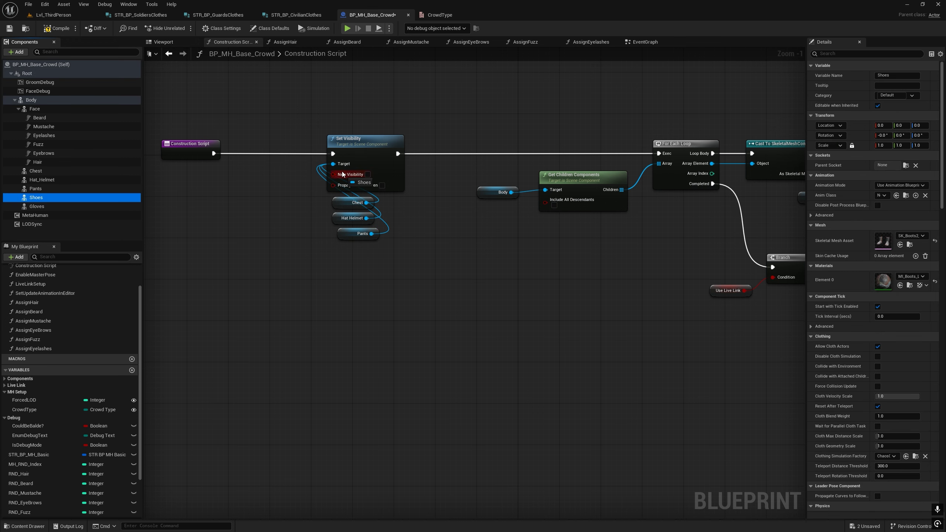
{"action": "left_click_drag", "start_coordinate": [37, 198], "coordinate": [341, 254]}
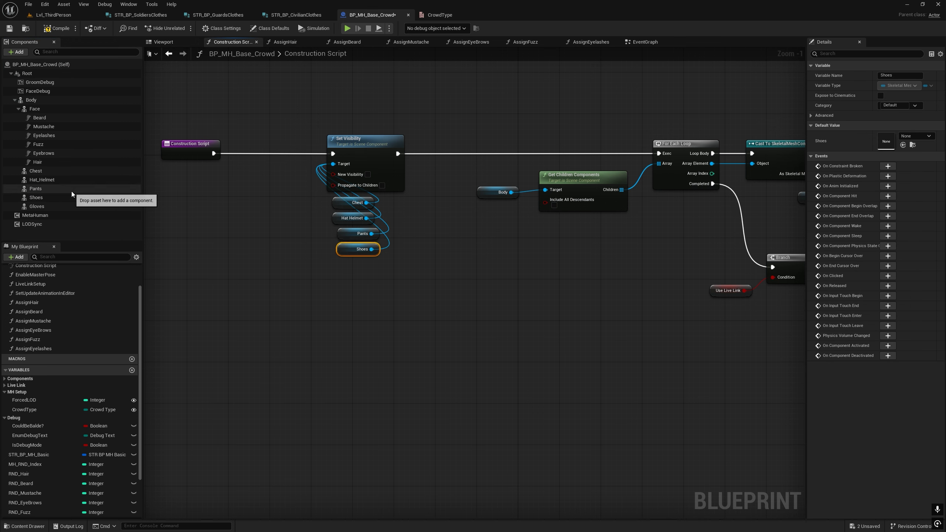
{"action": "left_click", "coordinate": [36, 206]}
{"action": "left_click_drag", "start_coordinate": [36, 207], "coordinate": [335, 169]}
{"action": "left_click_drag", "start_coordinate": [285, 153], "coordinate": [363, 265]}
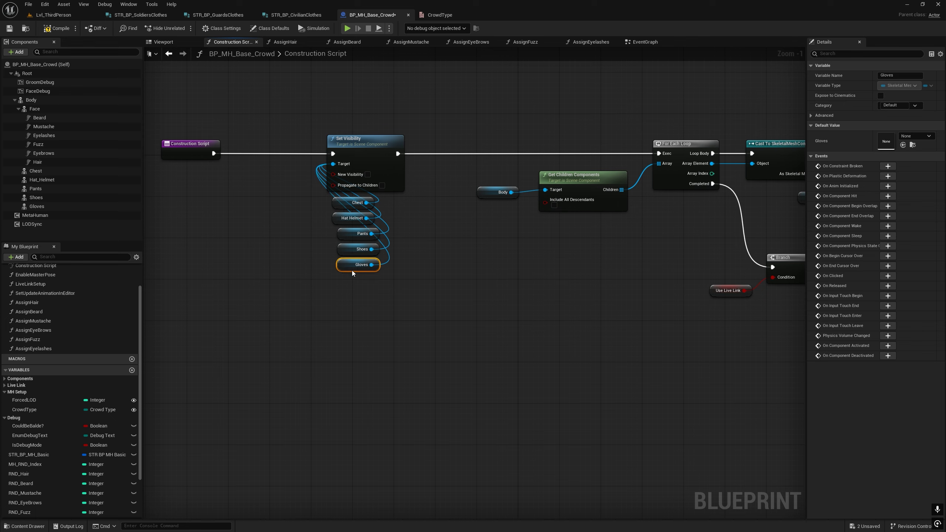
{"action": "left_click", "coordinate": [9, 29]}
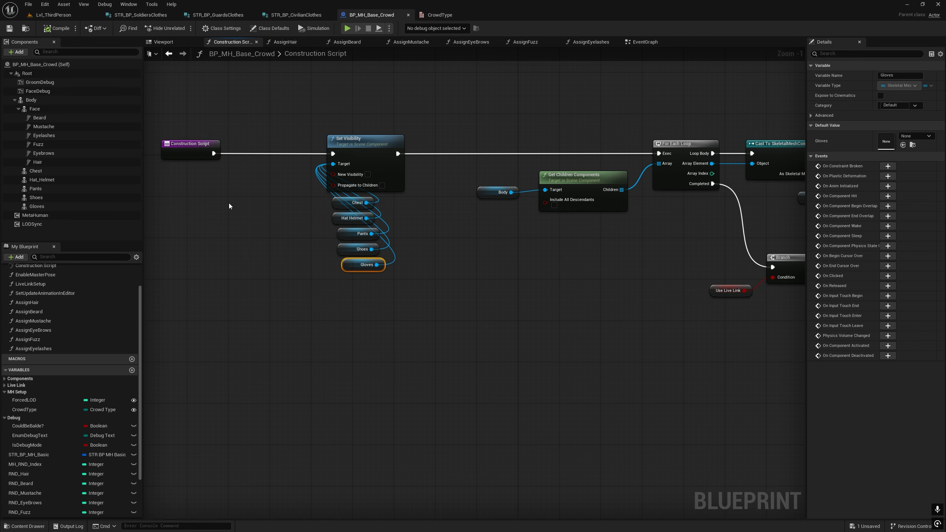
- In the Event Graph, insert a Set Visibility node targeting Chest between Event BeginPlay and the Forced LOD setter
{"action": "left_click", "coordinate": [163, 41]}
{"action": "left_click", "coordinate": [53, 15]}
{"action": "left_click", "coordinate": [371, 15]}
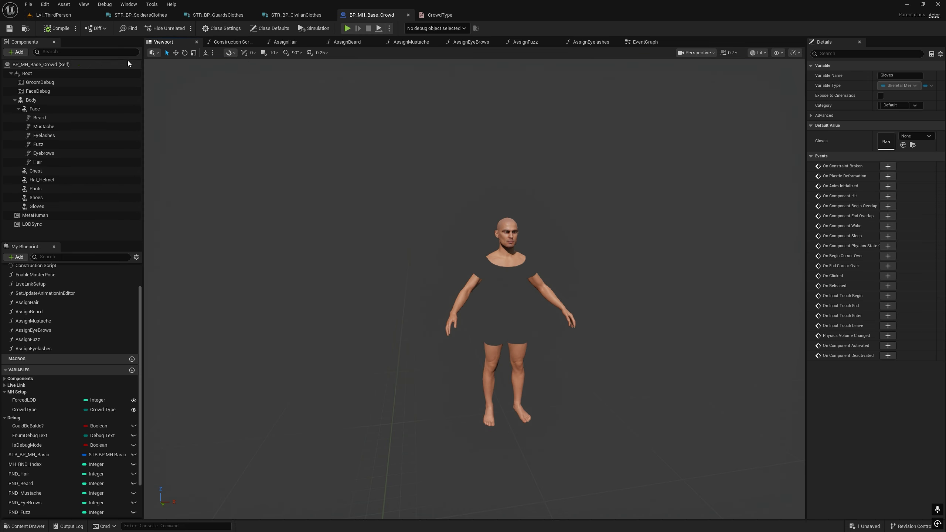
{"action": "left_click", "coordinate": [636, 43]}
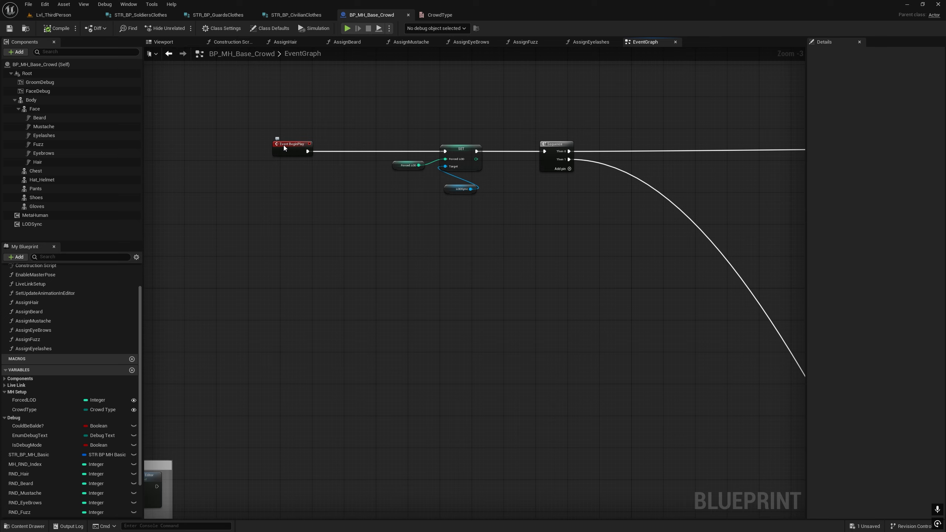
{"action": "right_click_drag", "start_coordinate": [168, 148], "coordinate": [294, 152]}
{"action": "left_click_drag", "start_coordinate": [295, 153], "coordinate": [269, 159]}
{"action": "left_click_drag", "start_coordinate": [35, 171], "coordinate": [116, 201]}
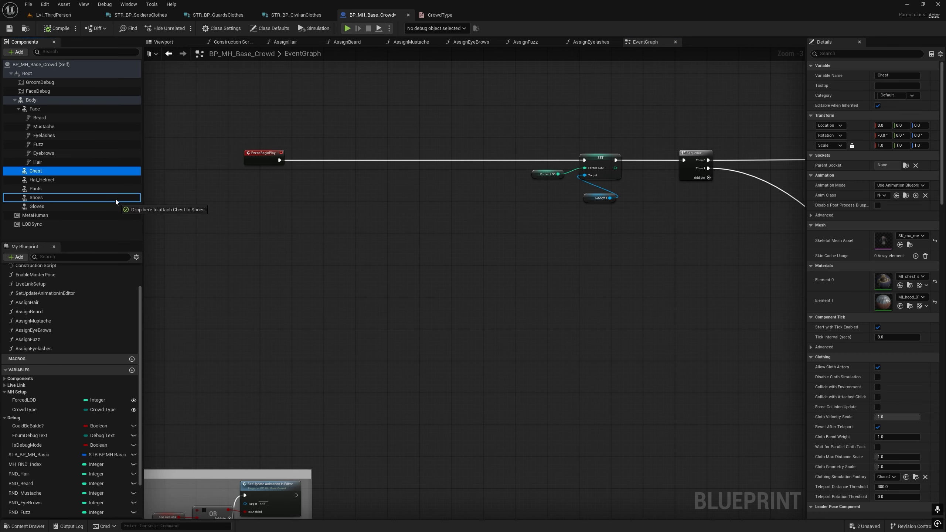
{"action": "left_click_drag", "start_coordinate": [299, 222], "coordinate": [430, 131]}
{"action": "scroll", "coordinate": [328, 231], "scroll_direction": "up", "scroll_amount": 3}
{"action": "type", "text": "set visi"}
{"action": "key", "text": "Return"}
{"action": "left_click_drag", "start_coordinate": [262, 144], "coordinate": [415, 144]}
{"action": "left_click_drag", "start_coordinate": [487, 144], "coordinate": [716, 145]}
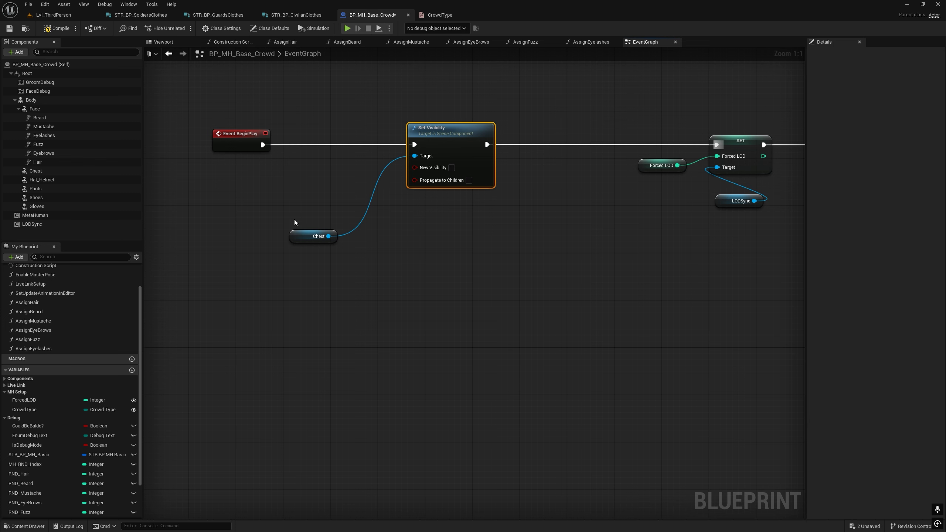
- Move the Event Graph's Chest getter beneath Set Visibility and stack Hat_Helmet and Pants getters under it, wired to the same Target
{"action": "left_click_drag", "start_coordinate": [295, 231], "coordinate": [419, 202]}
{"action": "left_click_drag", "start_coordinate": [47, 181], "coordinate": [404, 244]}
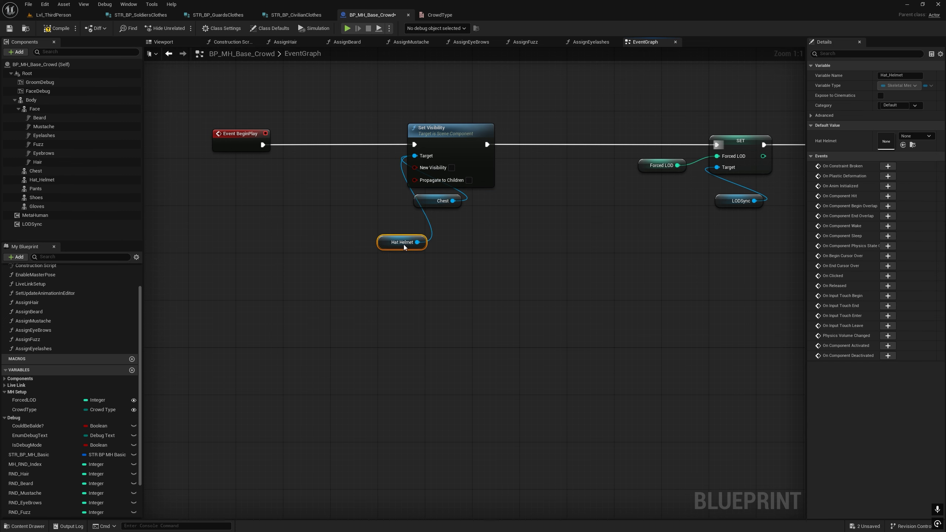
{"action": "left_click_drag", "start_coordinate": [47, 188], "coordinate": [313, 228]}
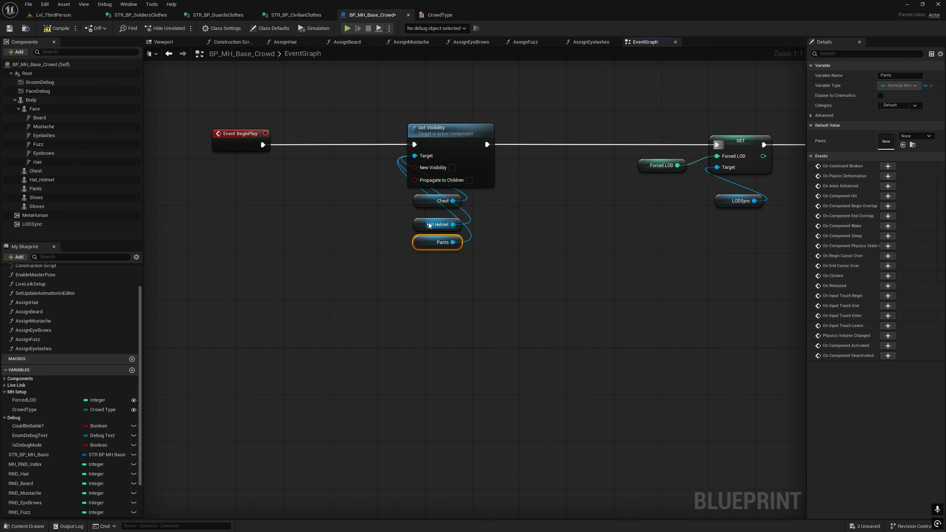
{"action": "left_click_drag", "start_coordinate": [429, 225], "coordinate": [429, 220]}
- Wire Shoes and Gloves getters to the BeginPlay Set Visibility Target, enable New Visibility, and compile and save the blueprint
{"action": "left_click_drag", "start_coordinate": [35, 197], "coordinate": [345, 170]}
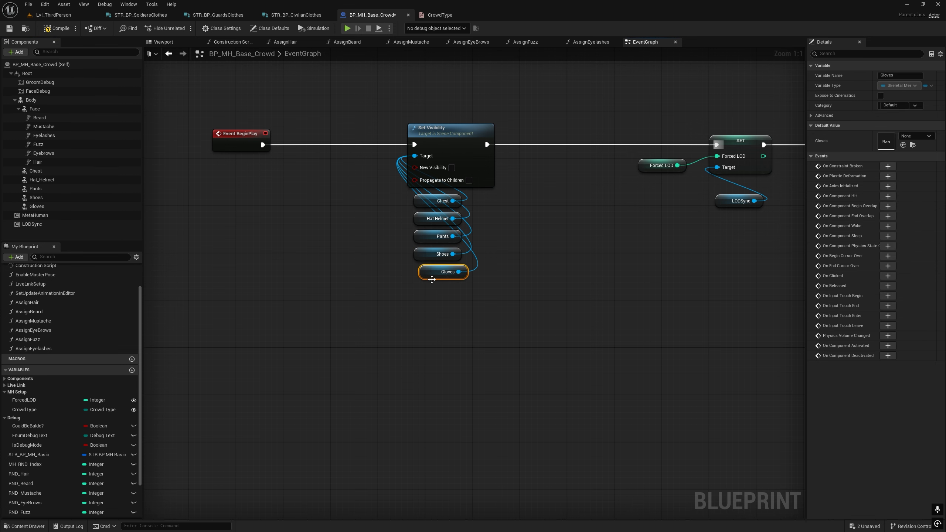
{"action": "left_click", "coordinate": [7, 30]}
{"action": "left_click", "coordinate": [57, 29]}
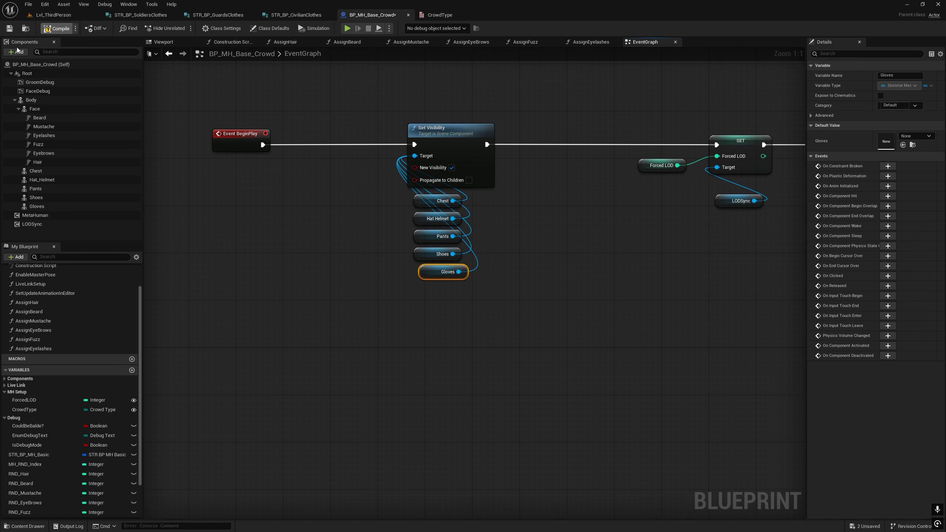
{"action": "left_click", "coordinate": [9, 30]}
- Simulate Lvl_ThirdPerson twice to check the clothing visibility on the placed character at runtime, stopping each run
{"action": "left_click", "coordinate": [165, 41]}
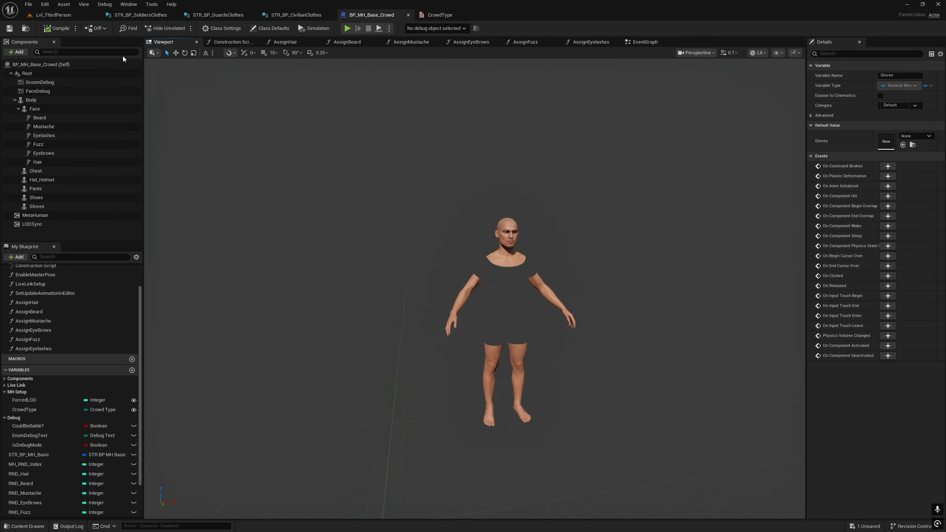
{"action": "left_click", "coordinate": [53, 14]}
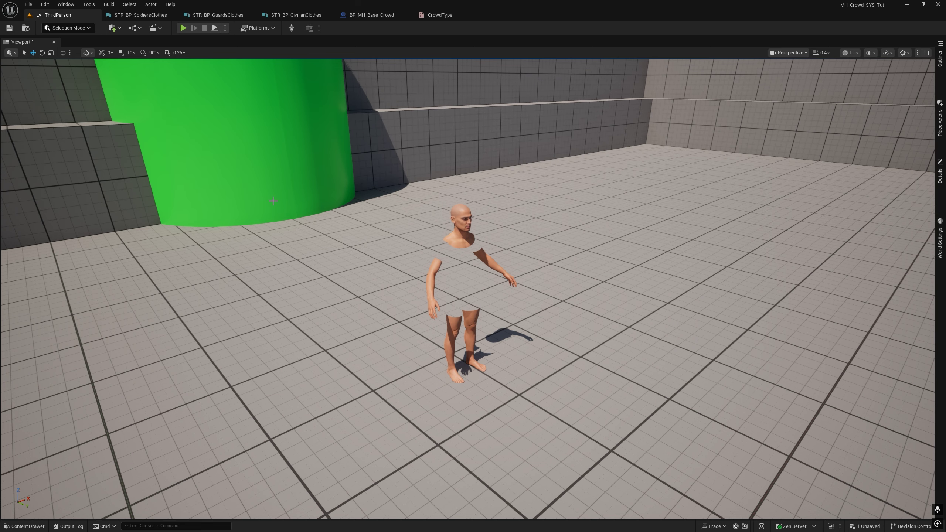
{"action": "left_click", "coordinate": [215, 28]}
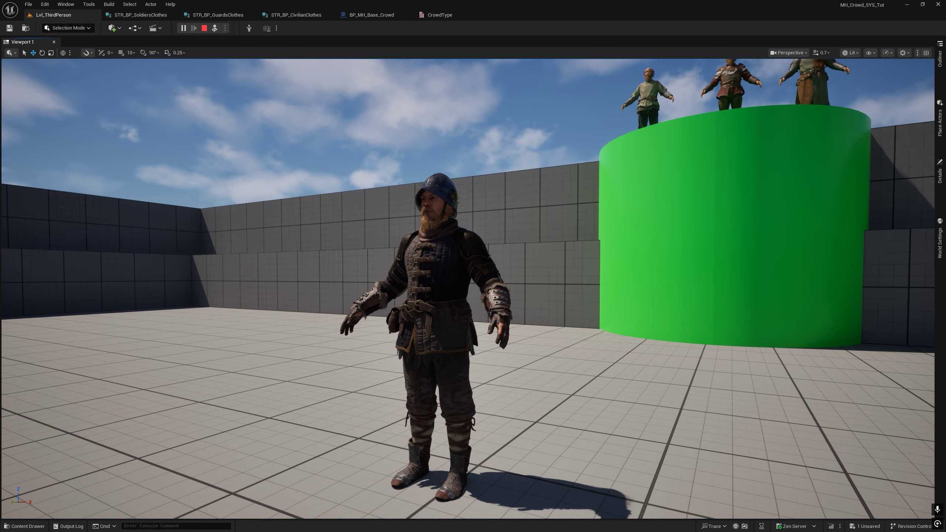
{"action": "left_click", "coordinate": [204, 28]}
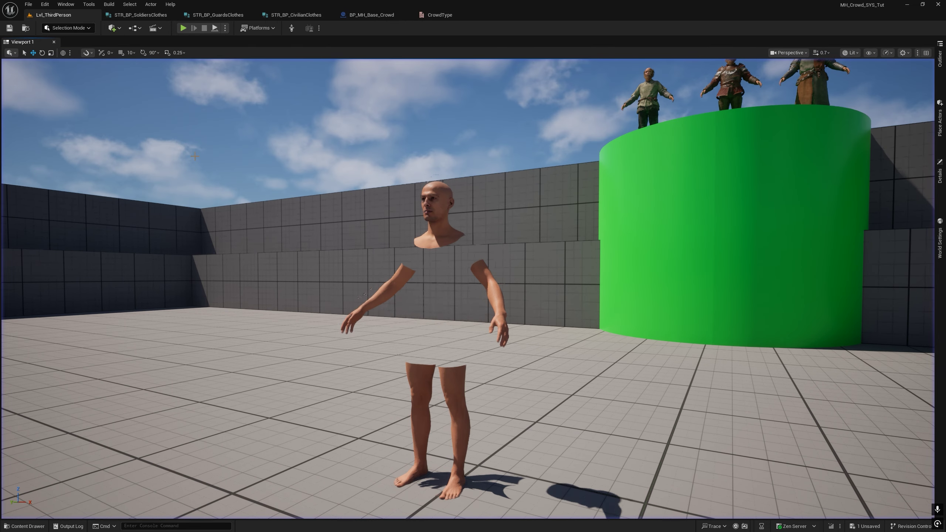
{"action": "left_click", "coordinate": [214, 28]}
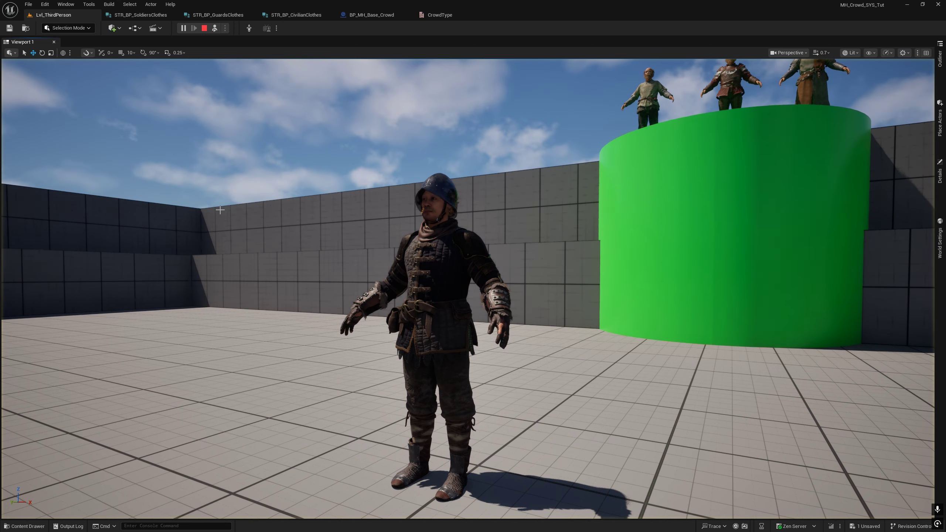
{"action": "left_click", "coordinate": [204, 28]}
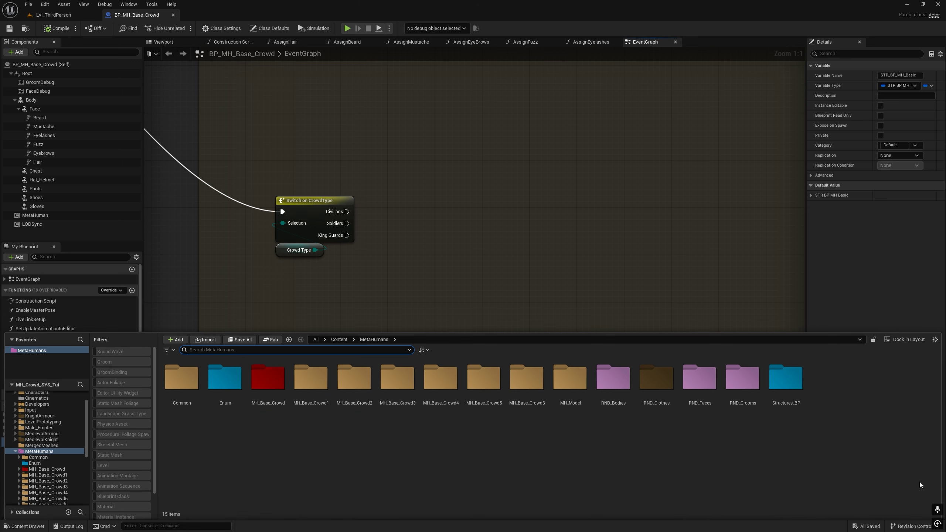
- Copy the civilian structure's name from the Structures_BP folder and add a blueprint variable named STR_BP_CivilianClothes
{"action": "double_click", "coordinate": [801, 379]}
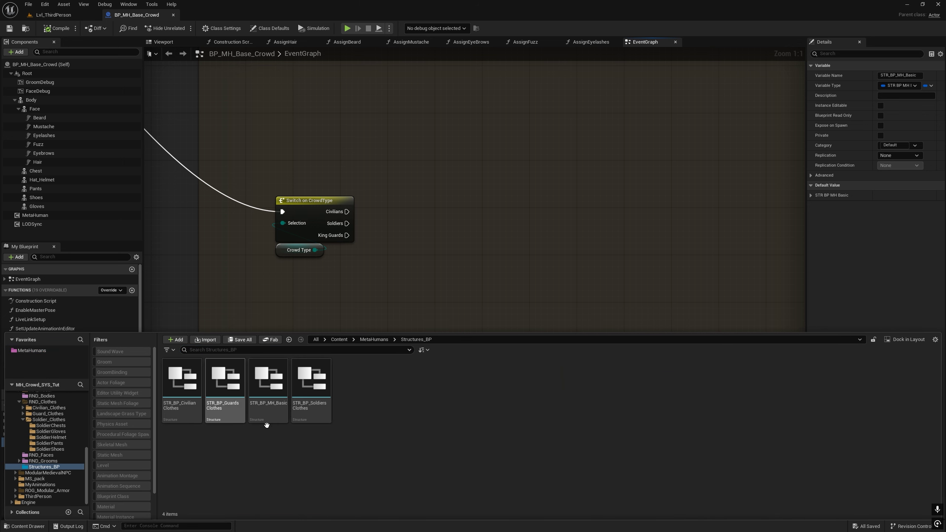
{"action": "left_click", "coordinate": [187, 406]}
{"action": "key", "text": "F2"}
{"action": "key", "text": "ctrl+c"}
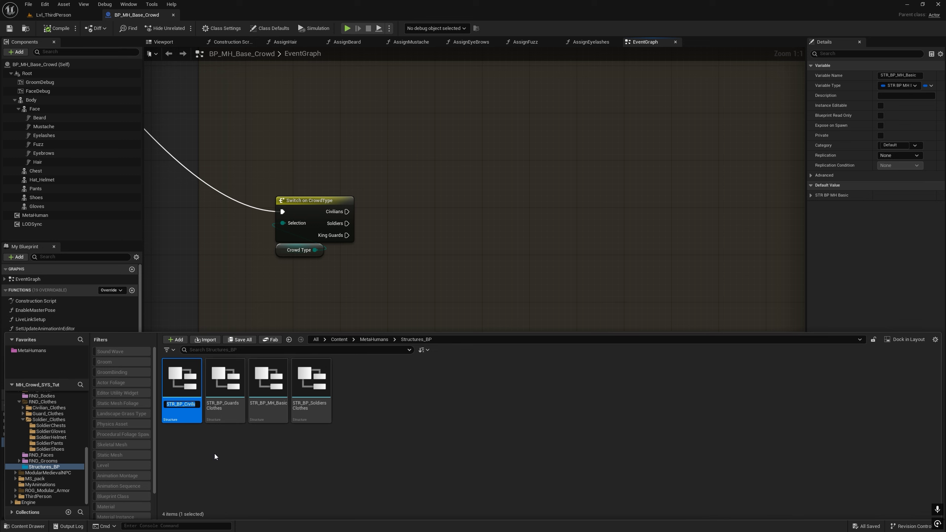
{"action": "left_click", "coordinate": [170, 282]}
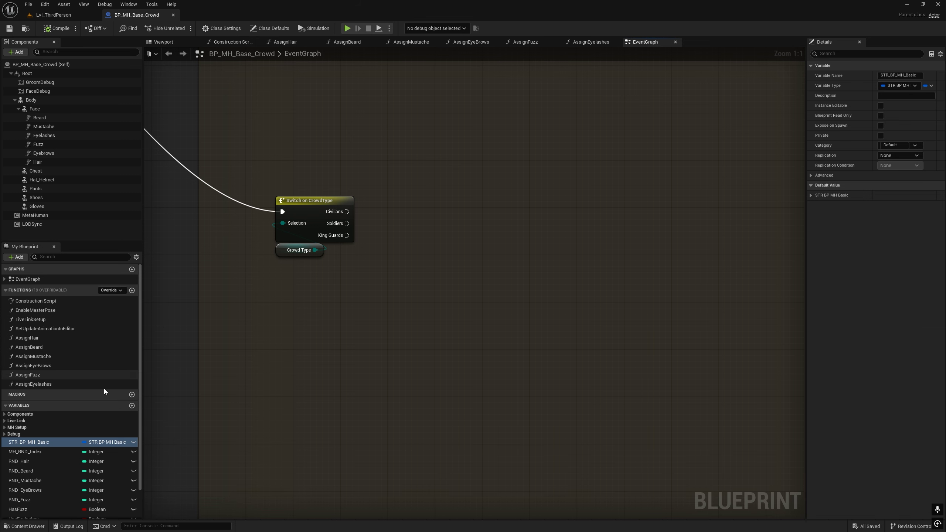
{"action": "scroll", "coordinate": [86, 446], "scroll_direction": "down", "scroll_amount": 2}
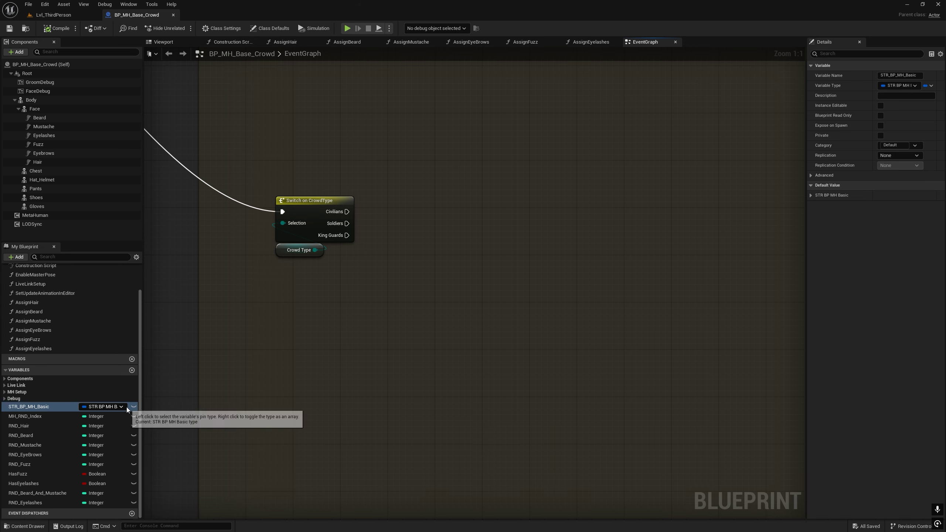
{"action": "left_click", "coordinate": [132, 370]}
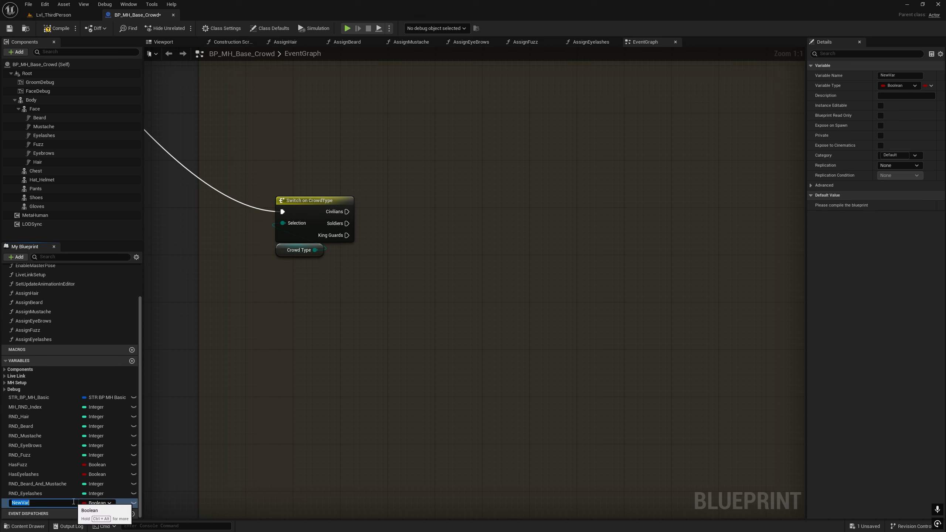
{"action": "key", "text": "ctrl+v"}
{"action": "key", "text": "Return"}
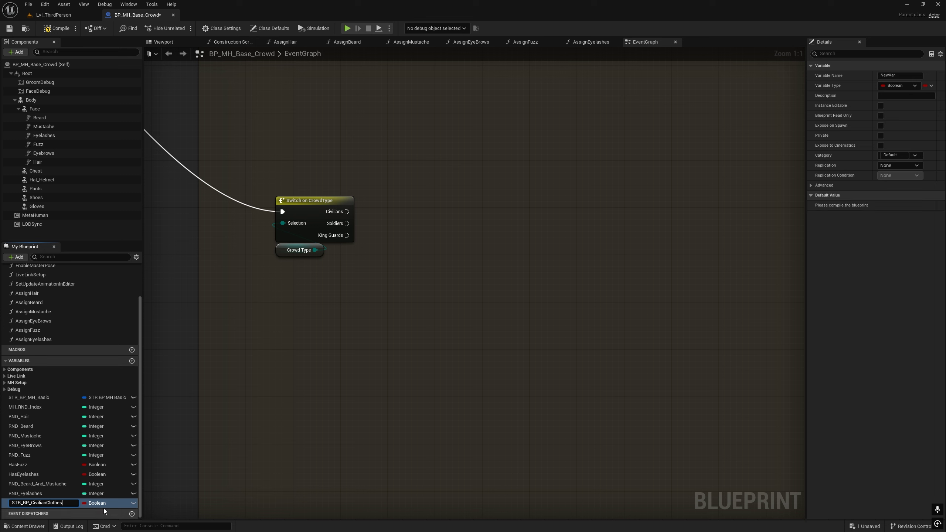
- Set the STR_BP_CivilianClothes variable's type to the matching civilian clothes structure and its category to BPStructures
{"action": "left_click", "coordinate": [112, 505]}
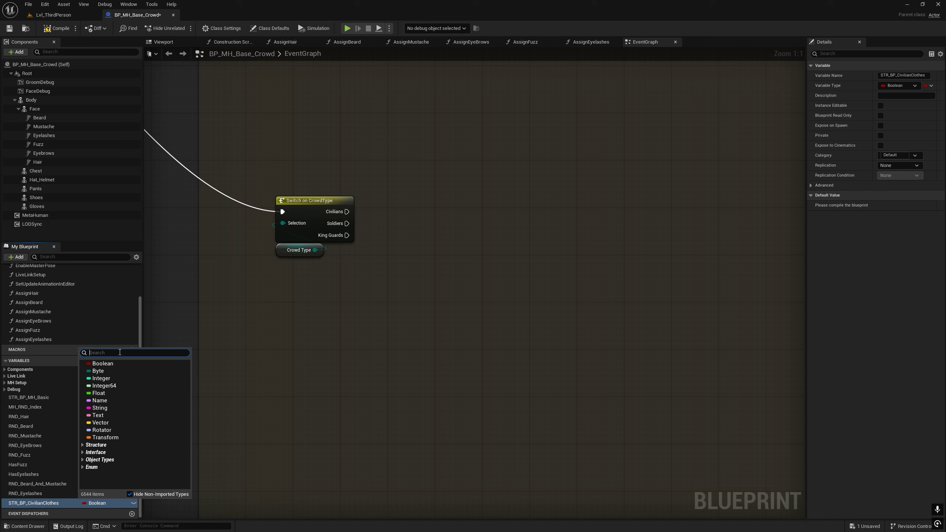
{"action": "key", "text": "ctrl+v"}
{"action": "left_click", "coordinate": [119, 373]}
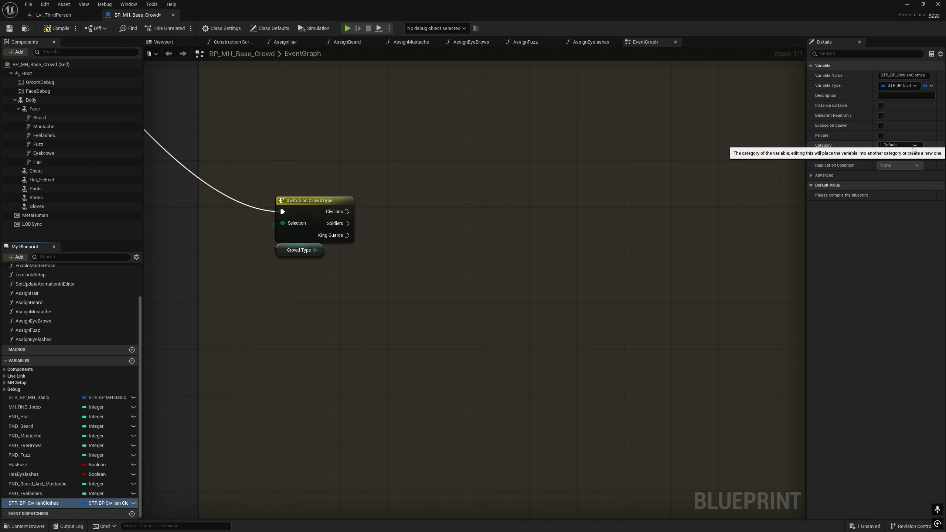
{"action": "left_click", "coordinate": [897, 146]}
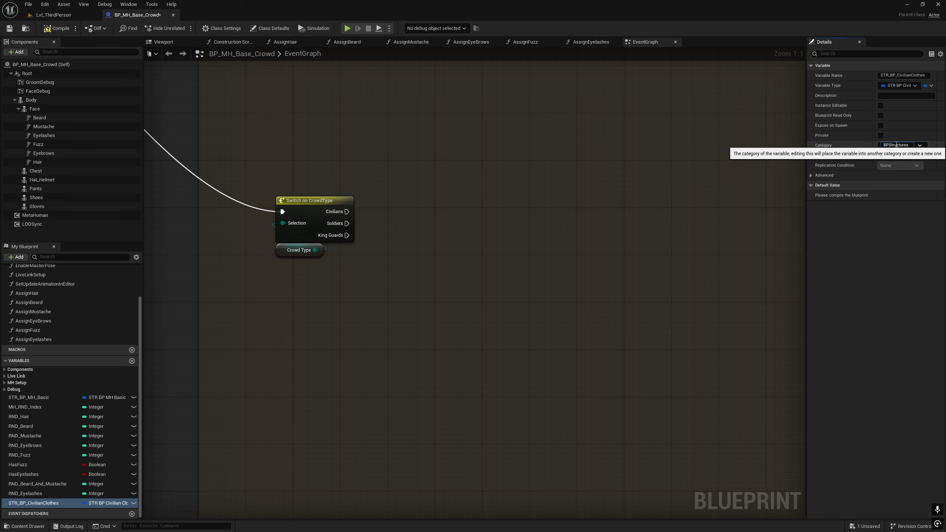
{"action": "type", "text": "BPStructures"}
{"action": "key", "text": "Return"}
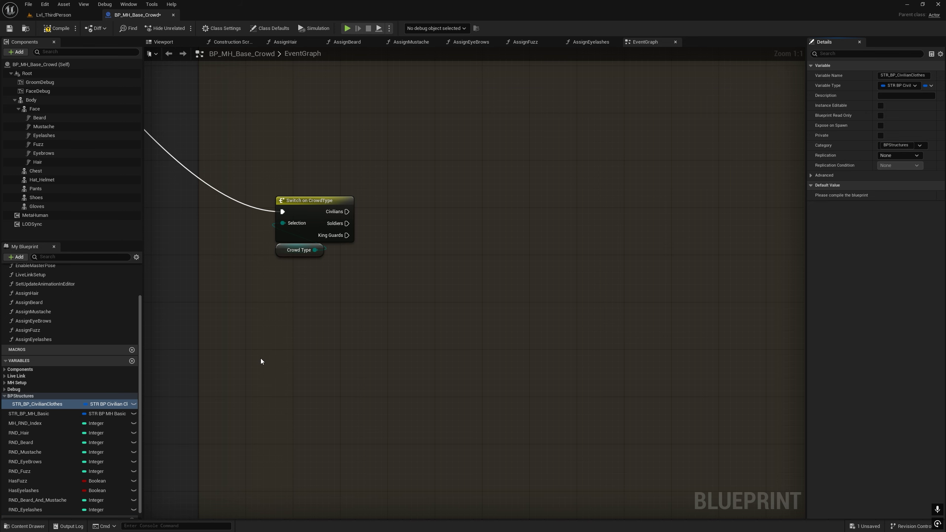
- Copy the soldiers structure's name from its asset and add a blueprint variable named STR_BP_SoldiersClothes
{"action": "left_click", "coordinate": [24, 526]}
{"action": "left_click", "coordinate": [312, 408]}
{"action": "key", "text": "F2"}
{"action": "key", "text": "ctrl+c"}
{"action": "right_click_drag", "start_coordinate": [363, 293], "coordinate": [411, 246]}
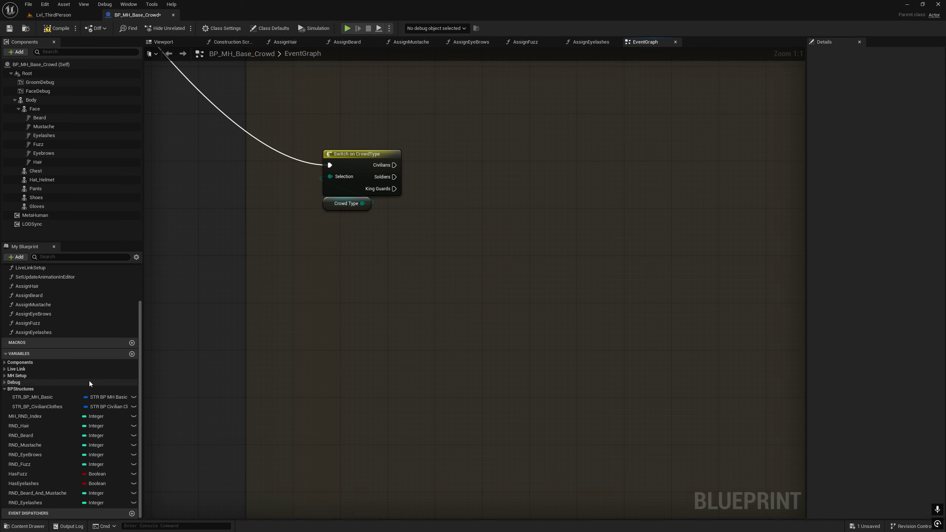
{"action": "left_click", "coordinate": [132, 354]}
{"action": "key", "text": "ctrl+v"}
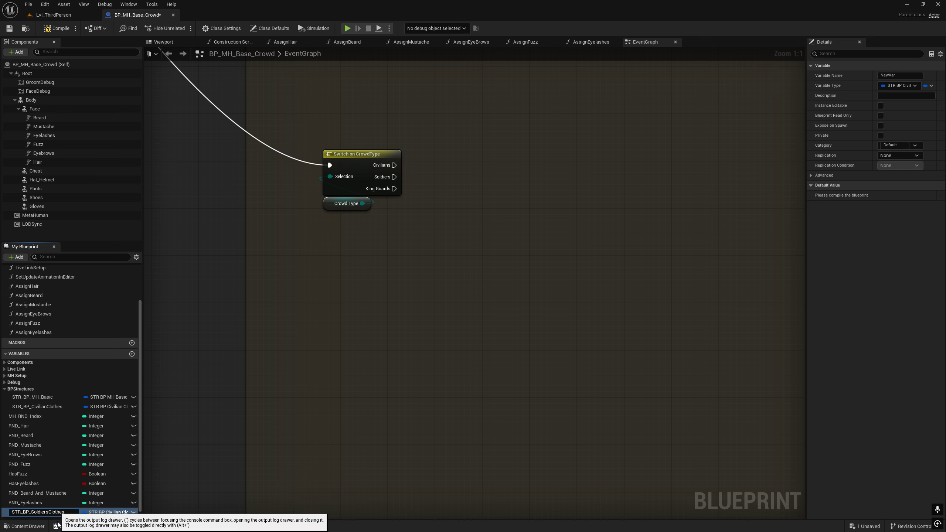
- Set the STR_BP_SoldiersClothes variable's type to the soldiers clothes structure and assign it to the BPStructures category
{"action": "left_click", "coordinate": [122, 514]}
{"action": "left_click", "coordinate": [124, 380]}
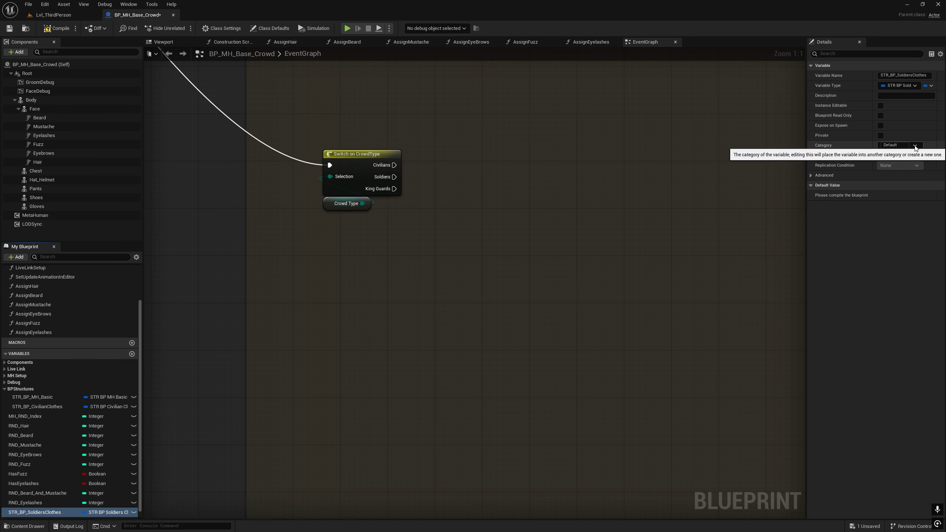
{"action": "left_click", "coordinate": [898, 145]}
{"action": "left_click", "coordinate": [898, 159]}
- Copy the guards structure's name from its asset and add a blueprint variable named STR_BP_GuardsClothes
{"action": "key", "text": "ctrl+space"}
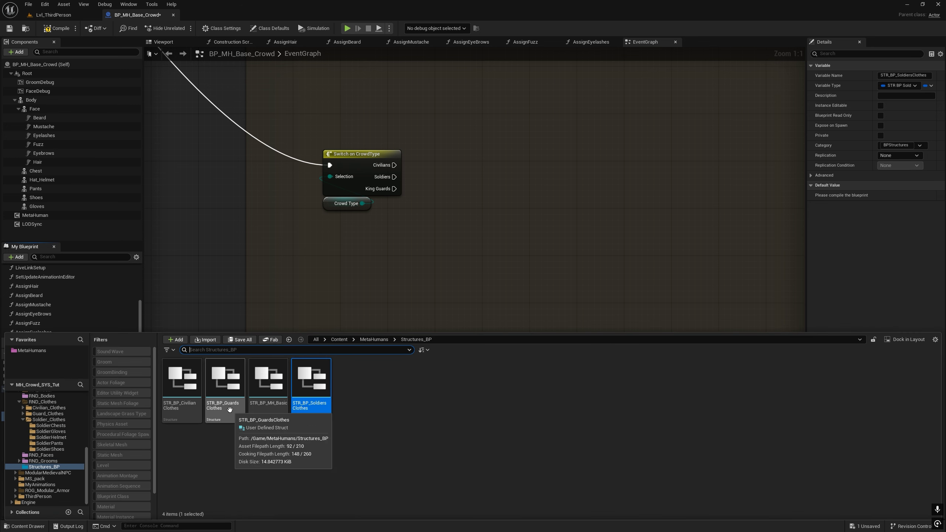
{"action": "left_click", "coordinate": [225, 380]}
{"action": "key", "text": "F2"}
{"action": "key", "text": "ctrl+space"}
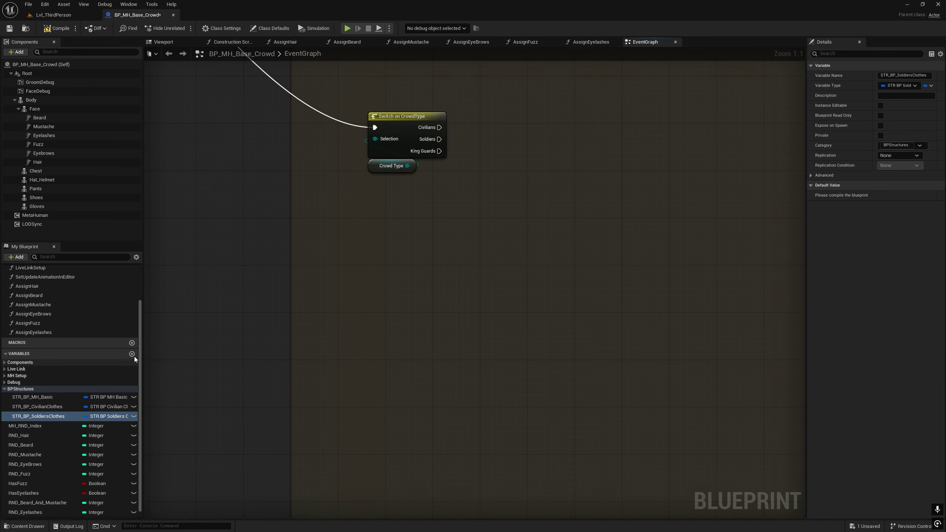
{"action": "left_click", "coordinate": [132, 355]}
{"action": "type", "text": "STR_BP_GuardsClothes"}
{"action": "key", "text": "Return"}
- Set the STR_BP_GuardsClothes variable's type to the guards clothes structure and assign it to the BPStructures category
{"action": "left_click", "coordinate": [108, 505]}
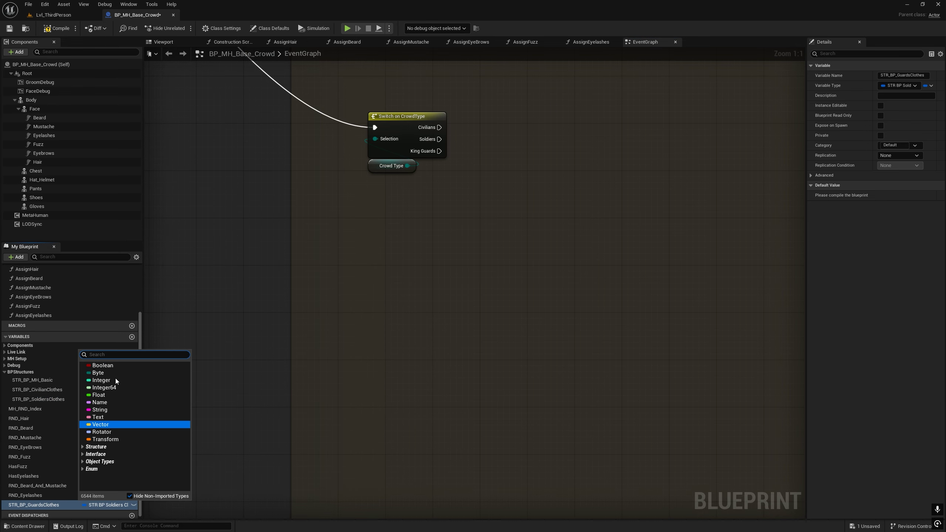
{"action": "type", "text": "STR_BP_GuardsClothes"}
{"action": "left_click", "coordinate": [108, 373]}
{"action": "left_click", "coordinate": [915, 145]}
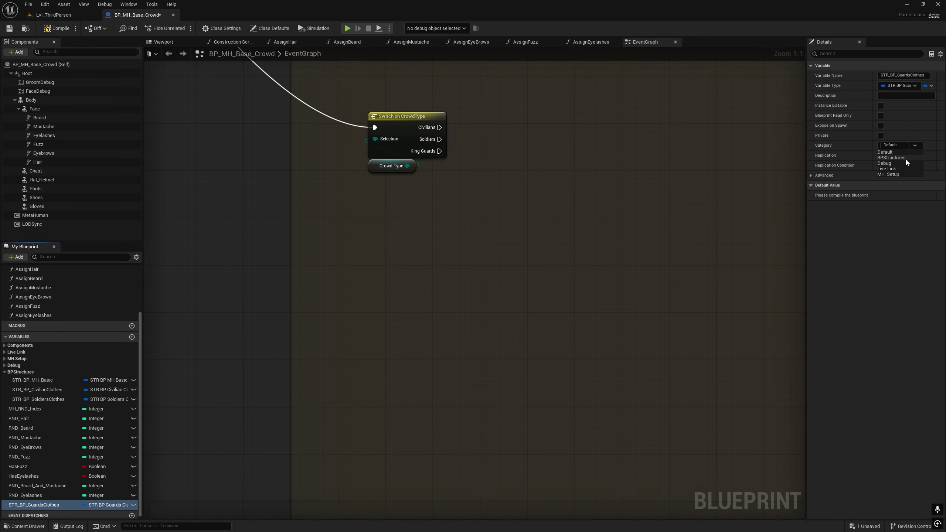
{"action": "left_click", "coordinate": [898, 161]}
{"action": "right_click_drag", "start_coordinate": [519, 284], "coordinate": [371, 338]}
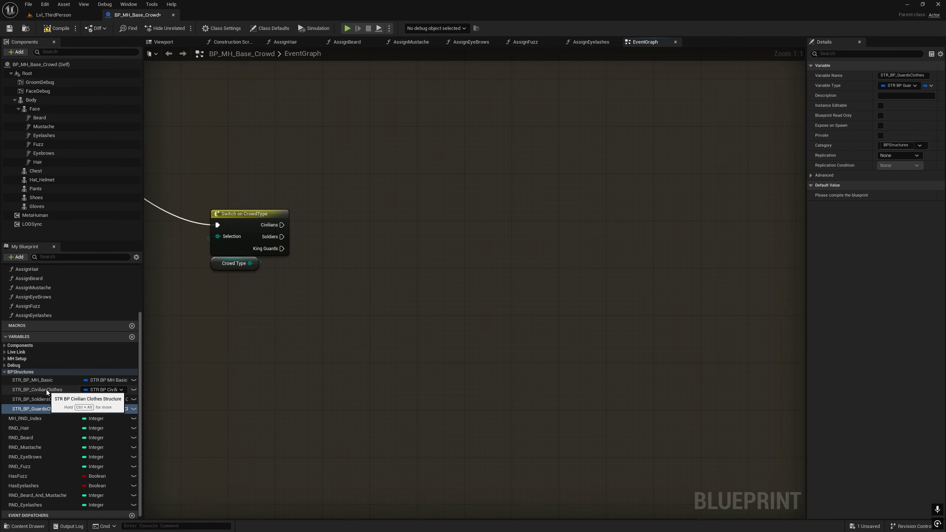
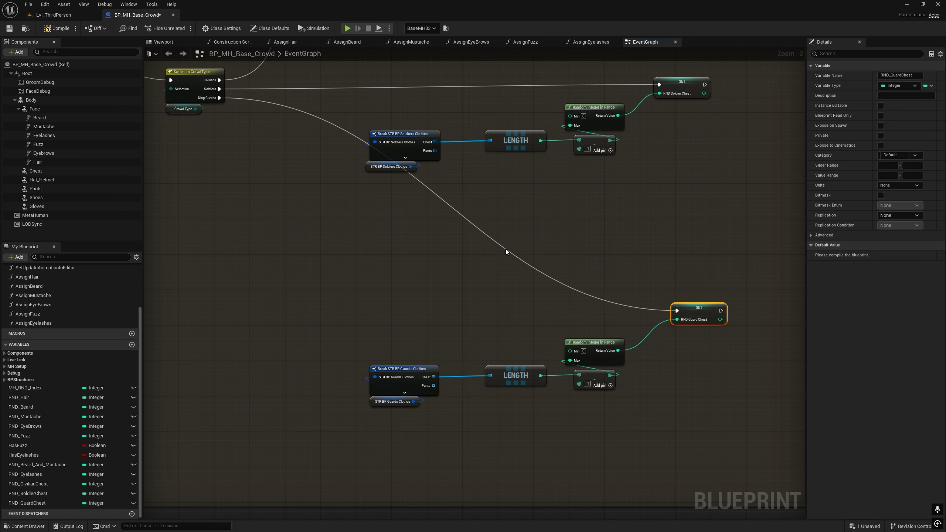
- Add a reroute node to the King Guards execution wire and place it so the wire clears the soldiers' nodes
{"action": "double_click", "coordinate": [416, 177]}
{"action": "left_click_drag", "start_coordinate": [415, 177], "coordinate": [302, 311]}
{"action": "scroll", "coordinate": [435, 281], "scroll_direction": "down", "scroll_amount": 3}
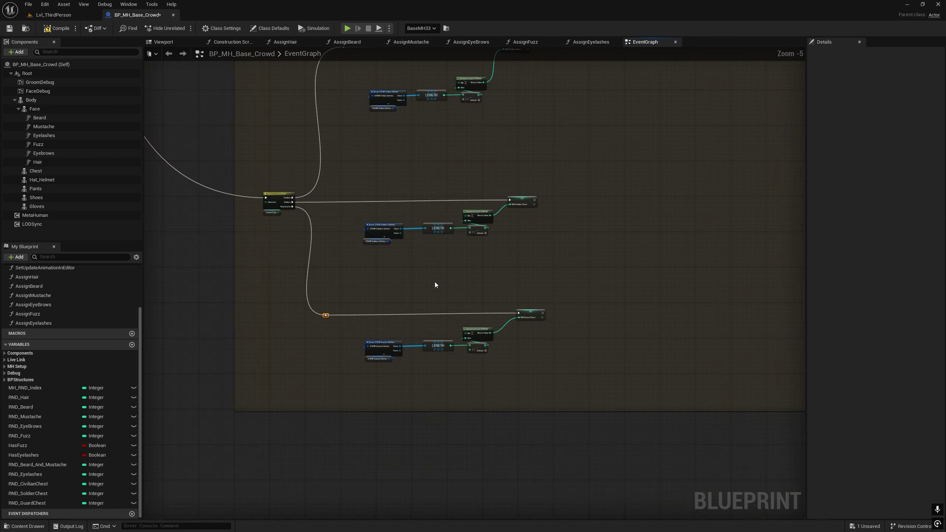
{"action": "scroll", "coordinate": [328, 158], "scroll_direction": "up", "scroll_amount": 4}
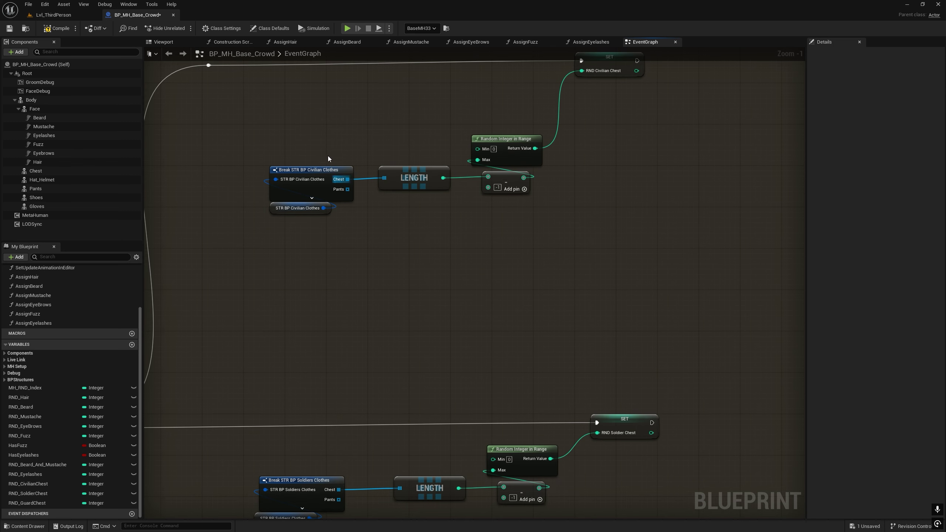
- Paste a copy of the STR BP Civilian Clothes variable and its Break node beyond the RND Civilian Chest setter
{"action": "left_click_drag", "start_coordinate": [308, 247], "coordinate": [308, 250]}
{"action": "right_click_drag", "start_coordinate": [584, 235], "coordinate": [263, 238]}
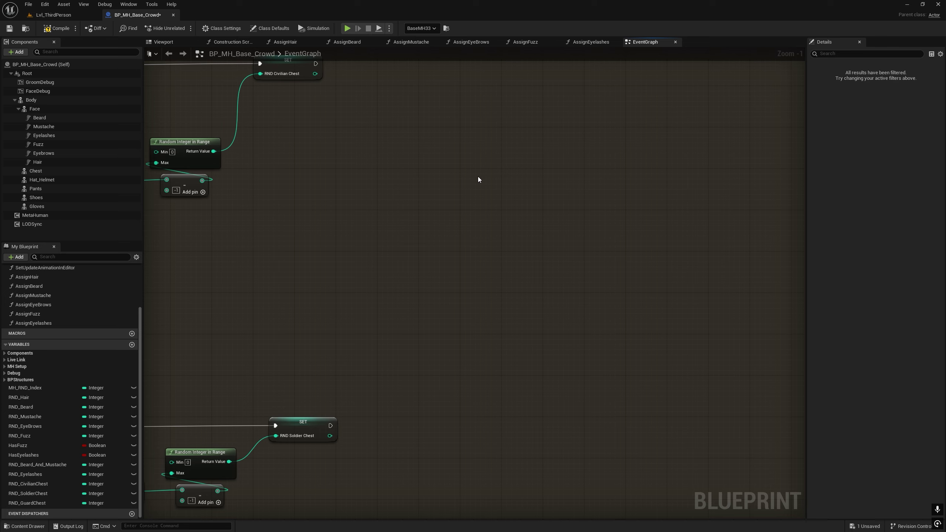
{"action": "key", "text": "ctrl+v"}
{"action": "right_click_drag", "start_coordinate": [540, 258], "coordinate": [444, 378]}
{"action": "left_click_drag", "start_coordinate": [407, 278], "coordinate": [272, 279]}
{"action": "right_click_drag", "start_coordinate": [325, 378], "coordinate": [444, 348]}
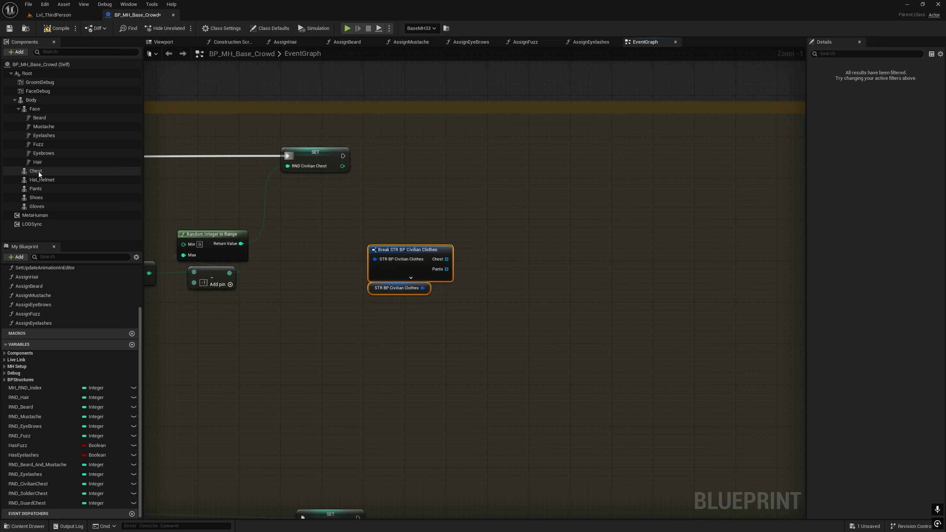
- Add a Chest component reference with a Set Skeletal Mesh Asset node in the civilians' branch, and save the blueprint
{"action": "left_click_drag", "start_coordinate": [39, 171], "coordinate": [603, 167]}
{"action": "type", "text": "se"}
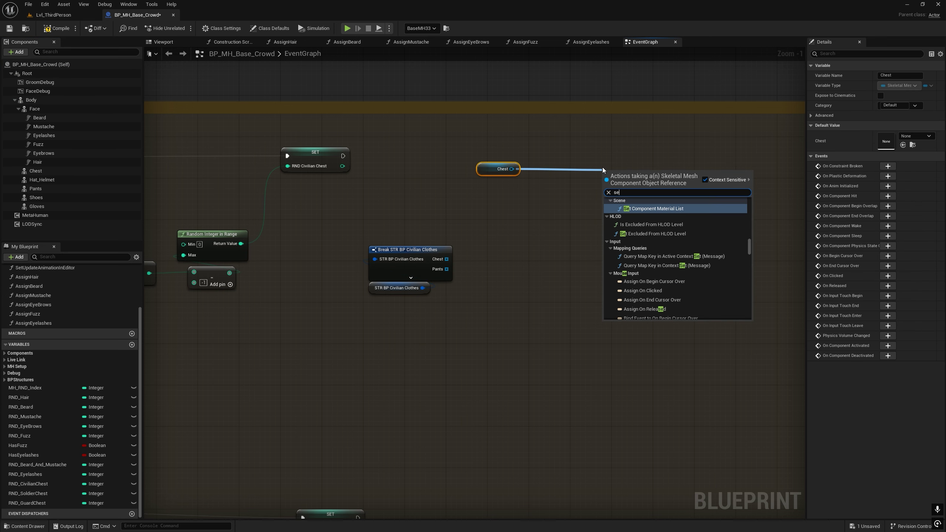
{"action": "type", "text": "t skele"}
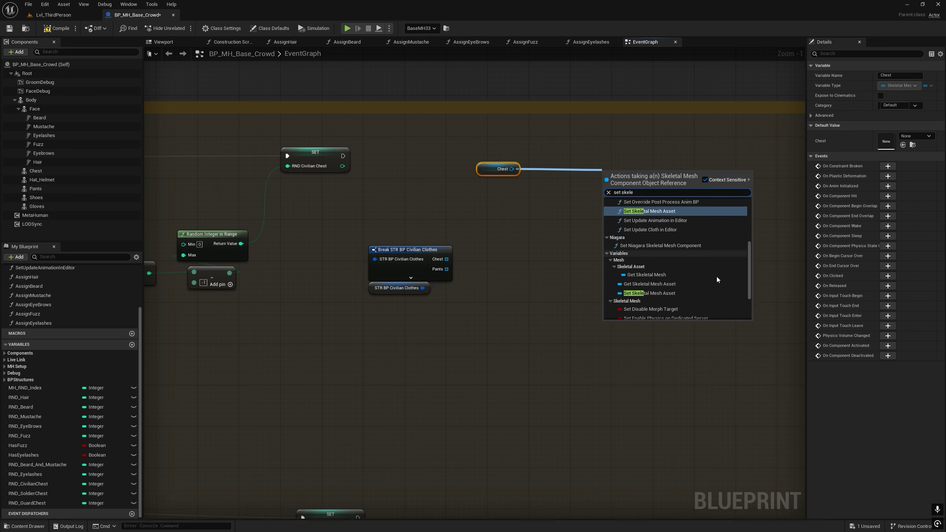
{"action": "left_click", "coordinate": [646, 212]}
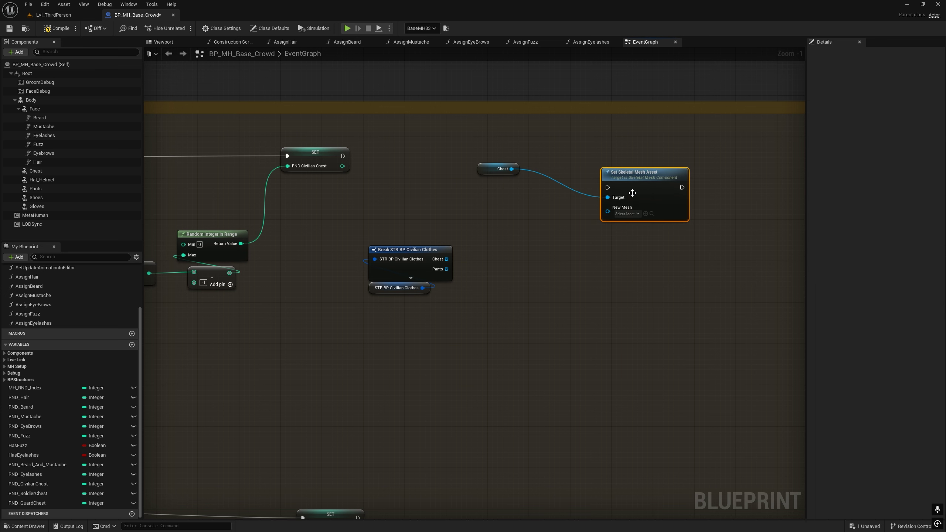
{"action": "left_click_drag", "start_coordinate": [612, 173], "coordinate": [503, 173]}
{"action": "left_click", "coordinate": [495, 169], "text": "shift"}
{"action": "key", "text": "ctrl+s"}
{"action": "right_click_drag", "start_coordinate": [616, 230], "coordinate": [628, 114]}
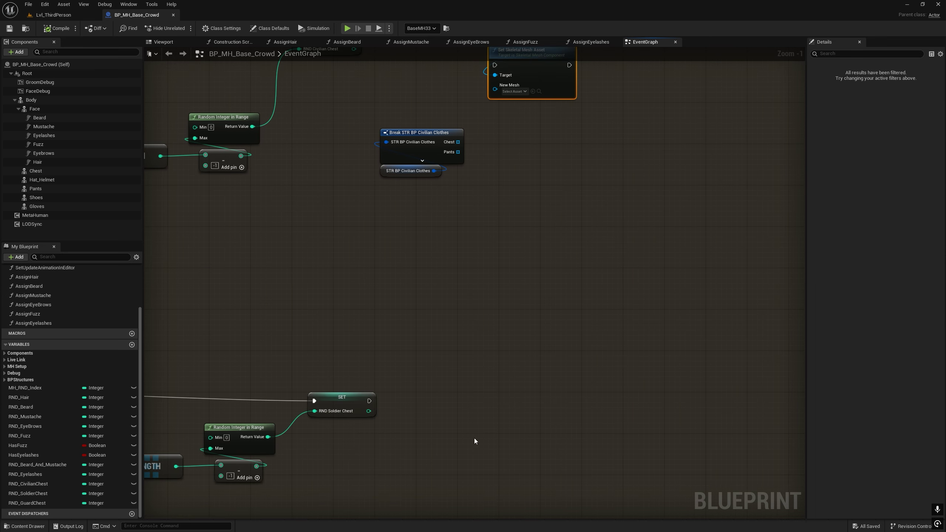
- Duplicate the Chest and Set Skeletal Mesh Asset nodes for the soldiers' branch and space out the civilians' pair
{"action": "key", "text": "ctrl+v"}
{"action": "right_click_drag", "start_coordinate": [581, 397], "coordinate": [619, 393]}
{"action": "key", "text": "ctrl+v"}
{"action": "left_click_drag", "start_coordinate": [619, 393], "coordinate": [622, 204]}
{"action": "right_click_drag", "start_coordinate": [584, 329], "coordinate": [556, 247]}
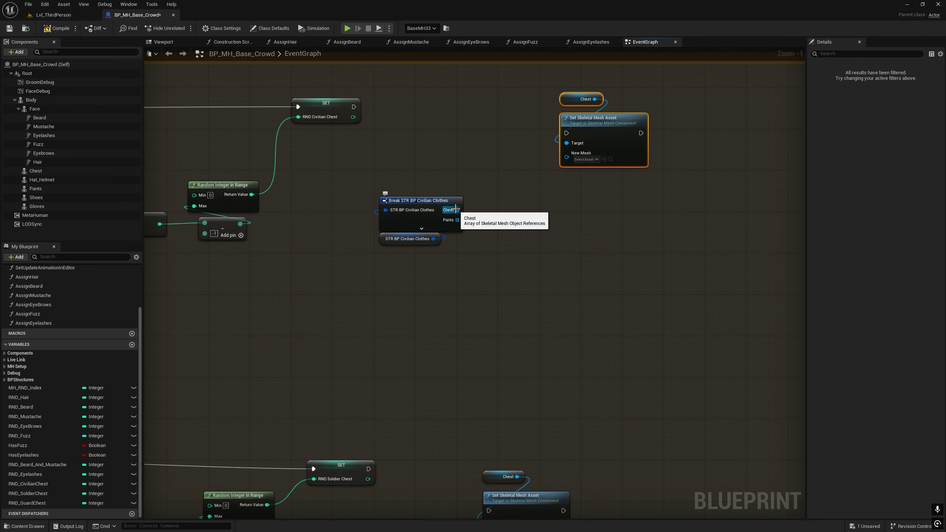
- Get the civilian Chest array element at index RND_CivilianChest and feed it into the civilians' New Mesh input
{"action": "left_click_drag", "start_coordinate": [456, 210], "coordinate": [554, 218]}
{"action": "type", "text": "get"}
{"action": "left_click", "coordinate": [581, 262]}
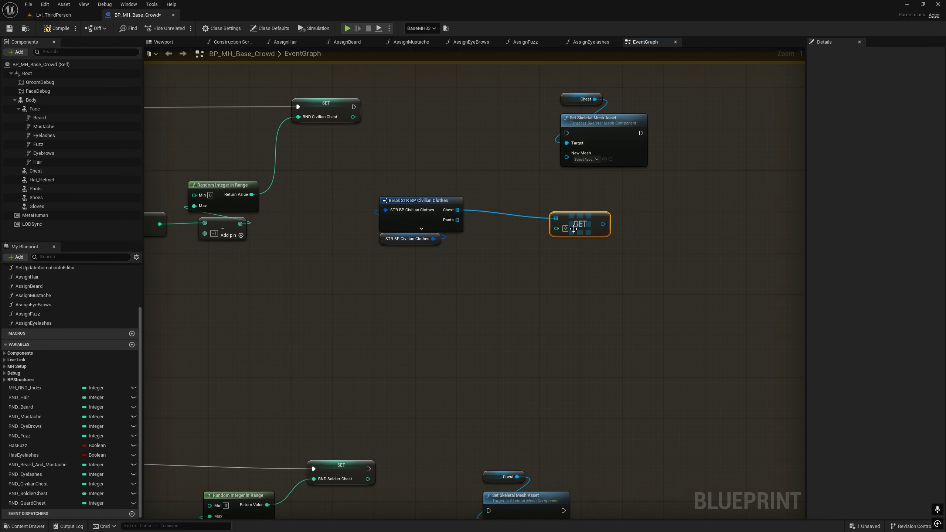
{"action": "left_click_drag", "start_coordinate": [513, 203], "coordinate": [510, 207]}
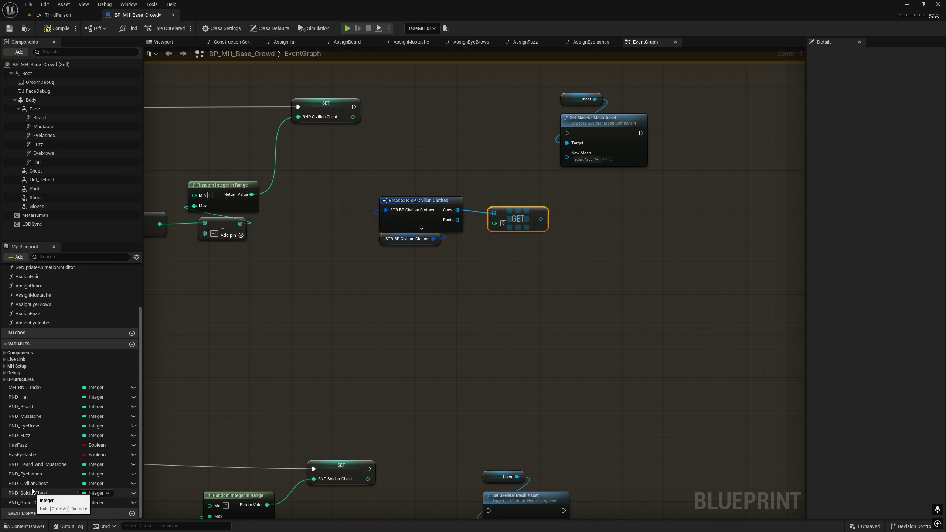
{"action": "left_click_drag", "start_coordinate": [31, 484], "coordinate": [438, 297]}
{"action": "left_click_drag", "start_coordinate": [494, 226], "coordinate": [552, 198]}
{"action": "left_click_drag", "start_coordinate": [564, 161], "coordinate": [566, 156]}
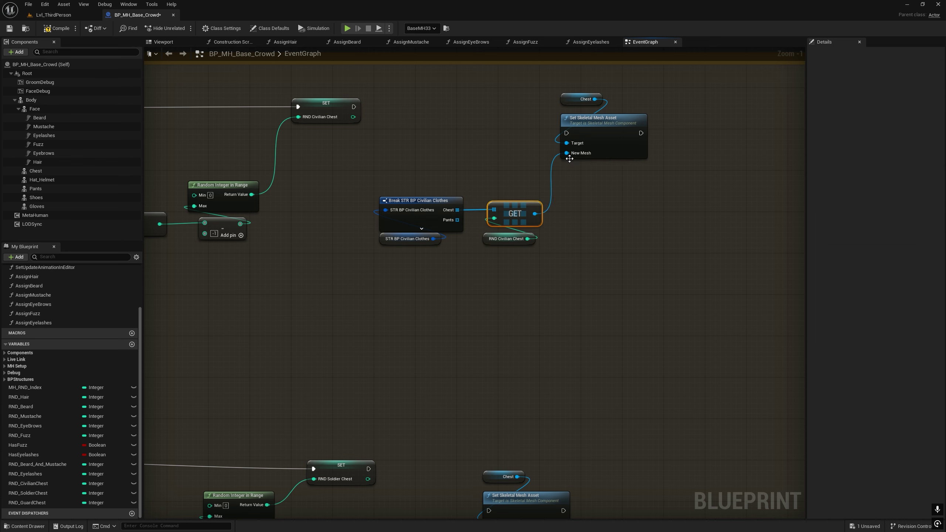
- Wire execution from the civilian and soldier chest setters to their Set Skeletal Mesh Asset nodes and align the nodes
{"action": "left_click_drag", "start_coordinate": [353, 106], "coordinate": [567, 133]}
{"action": "left_click_drag", "start_coordinate": [580, 79], "coordinate": [590, 98]}
{"action": "right_click_drag", "start_coordinate": [638, 264], "coordinate": [615, 161]}
{"action": "left_click_drag", "start_coordinate": [485, 347], "coordinate": [544, 372]}
{"action": "right_click_drag", "start_coordinate": [544, 372], "coordinate": [613, 254]}
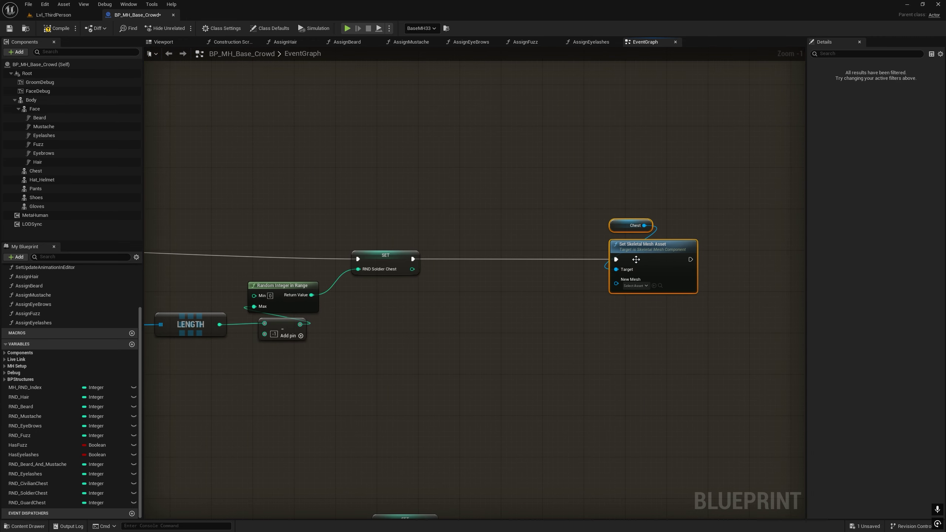
- Add a getter for STR_BP_SoldiersClothes in the soldiers' branch and break the structure
{"action": "left_click", "coordinate": [32, 380]}
{"action": "left_click_drag", "start_coordinate": [37, 407], "coordinate": [484, 345], "text": "ctrl"}
{"action": "left_click_drag", "start_coordinate": [516, 345], "coordinate": [563, 372]}
{"action": "type", "text": "brea"}
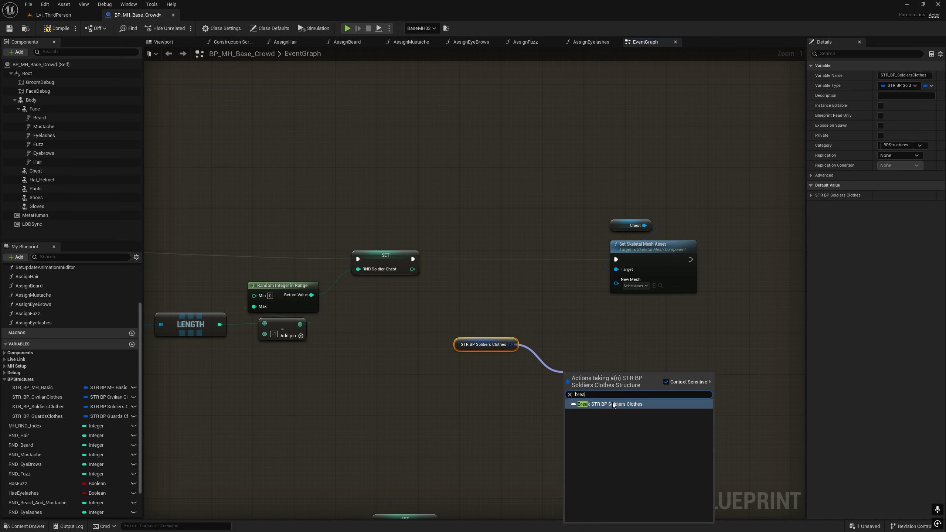
{"action": "left_click", "coordinate": [614, 404]}
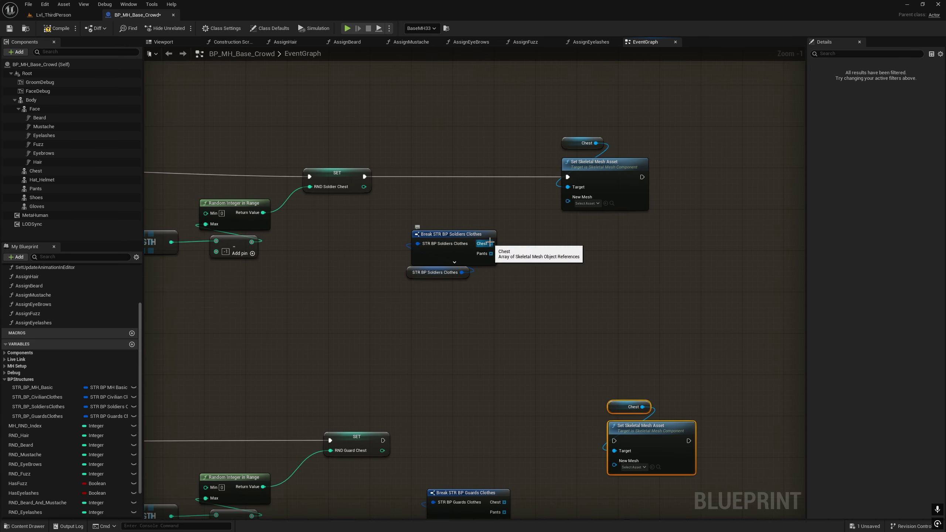
- Get the soldiers' Chest array element at index RND_SoldierChest and feed it into the soldiers' New Mesh input
{"action": "left_click_drag", "start_coordinate": [491, 244], "coordinate": [538, 242]}
{"action": "type", "text": "get"}
{"action": "key", "text": "Return"}
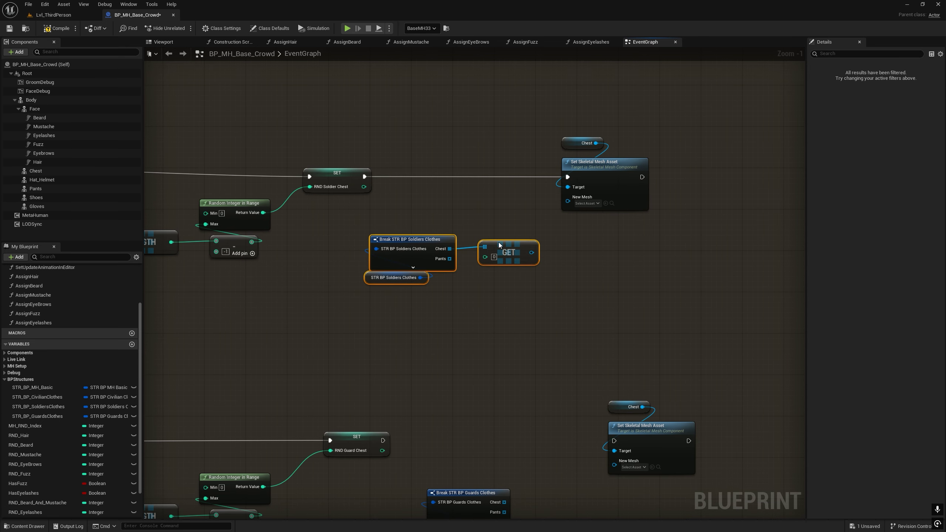
{"action": "scroll", "coordinate": [70, 373], "scroll_direction": "down", "scroll_amount": 2}
{"action": "left_click_drag", "start_coordinate": [28, 493], "coordinate": [568, 201]}
- Wire the guards' Set Skeletal Mesh Asset node, feeding New Mesh with the guards' Chest array element at index RND_GuardChest
{"action": "right_click_drag", "start_coordinate": [408, 294], "coordinate": [382, 159]}
{"action": "left_click_drag", "start_coordinate": [586, 307], "coordinate": [588, 306]}
{"action": "right_click_drag", "start_coordinate": [588, 307], "coordinate": [609, 243]}
{"action": "left_click_drag", "start_coordinate": [462, 296], "coordinate": [573, 312]}
{"action": "type", "text": "get"}
{"action": "key", "text": "Return"}
{"action": "left_click_drag", "start_coordinate": [27, 502], "coordinate": [484, 346]}
{"action": "left_click_drag", "start_coordinate": [506, 314], "coordinate": [505, 350]}
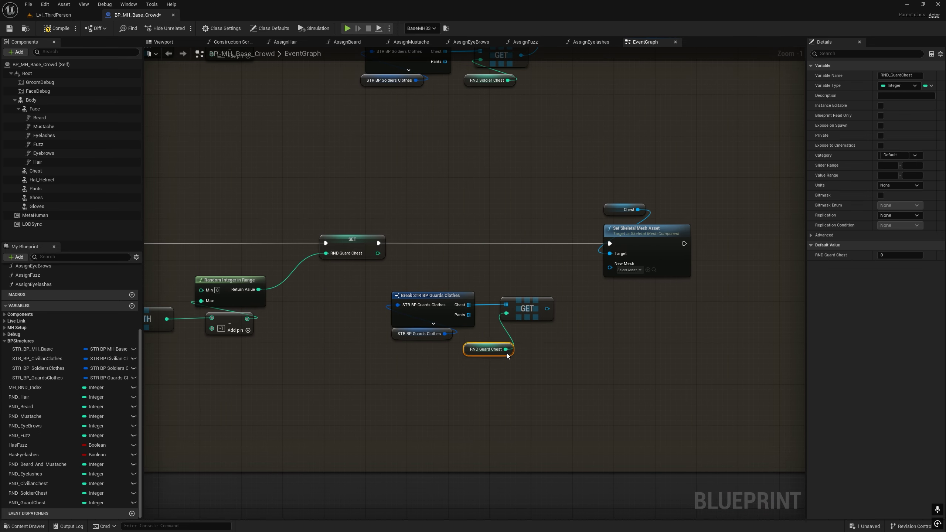
{"action": "left_click_drag", "start_coordinate": [597, 273], "coordinate": [610, 268]}
{"action": "scroll", "coordinate": [596, 354], "scroll_direction": "down", "scroll_amount": 5}
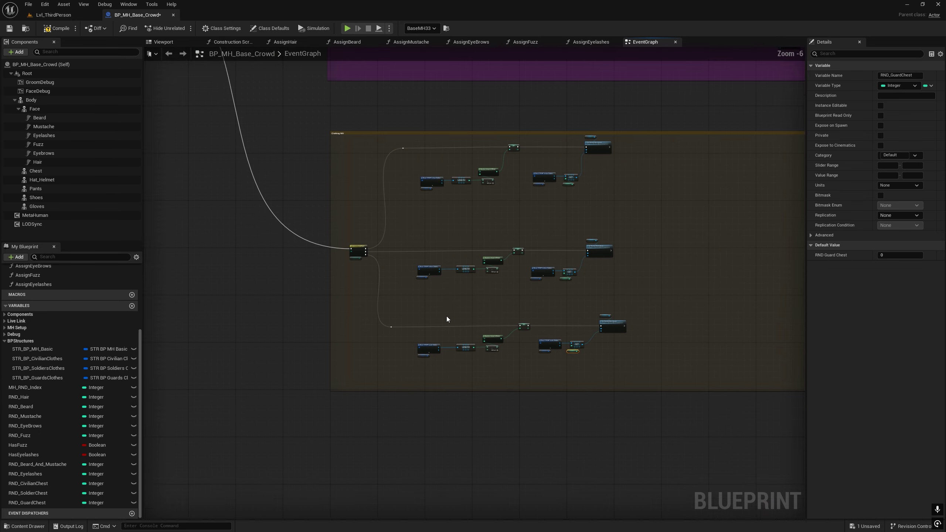
- Switch to the Lvl_ThirdPerson level, choose a crowd type for BaseMH33, and simulate to inspect its clothing up close
{"action": "left_click", "coordinate": [38, 16]}
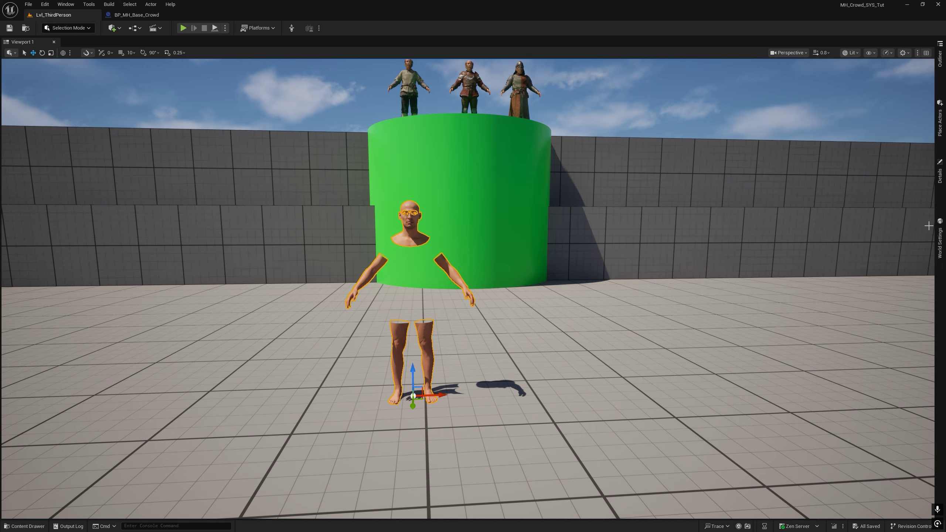
{"action": "left_click", "coordinate": [940, 176]}
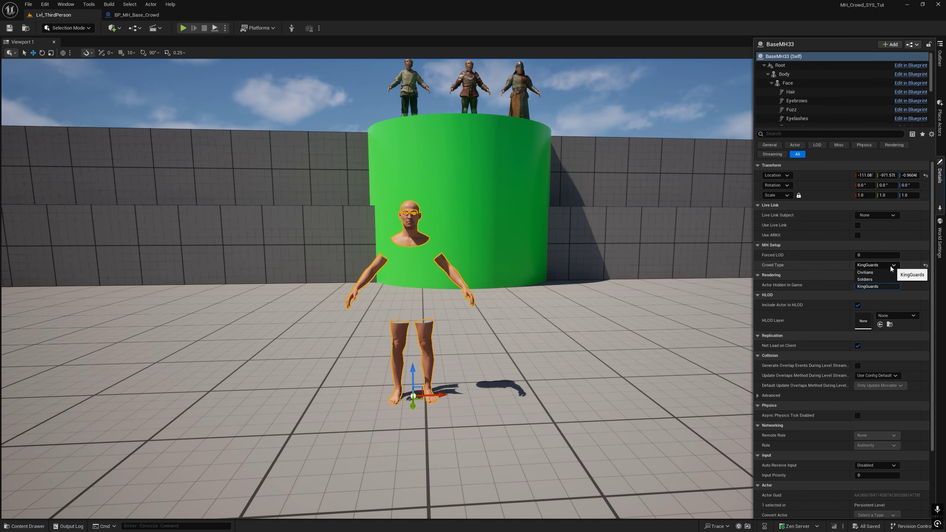
{"action": "left_click", "coordinate": [215, 28]}
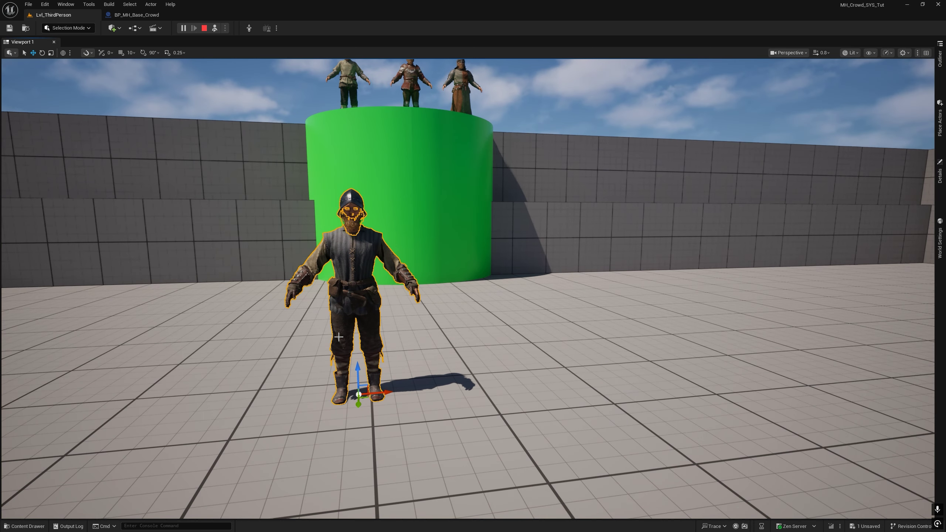
{"action": "left_click", "coordinate": [535, 126]}
{"action": "key", "text": "w"}
{"action": "right_click_drag", "start_coordinate": [473, 269], "coordinate": [441, 287]}
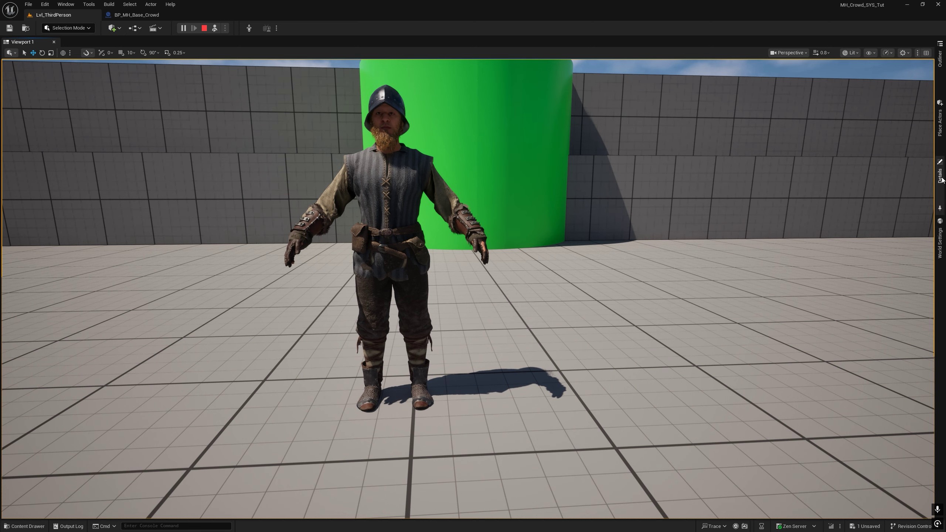
{"action": "left_click", "coordinate": [204, 29]}
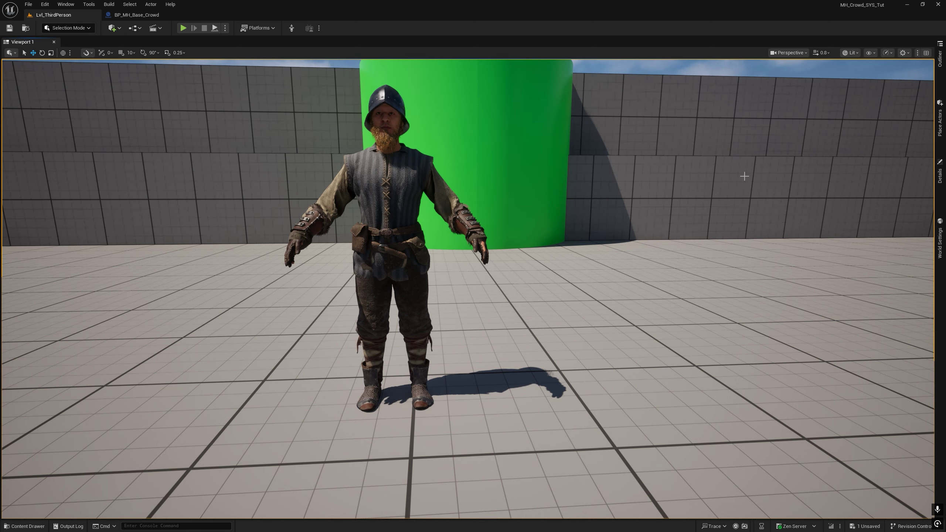
- Set BaseMH33's Crowd Type to Soldiers and simulate the level to check the soldier clothing
{"action": "left_click", "coordinate": [889, 265]}
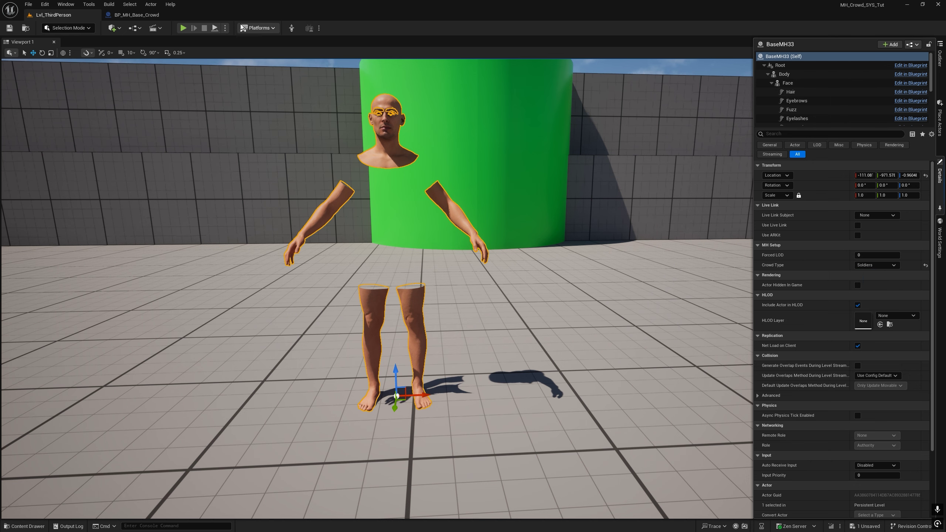
{"action": "left_click", "coordinate": [214, 29]}
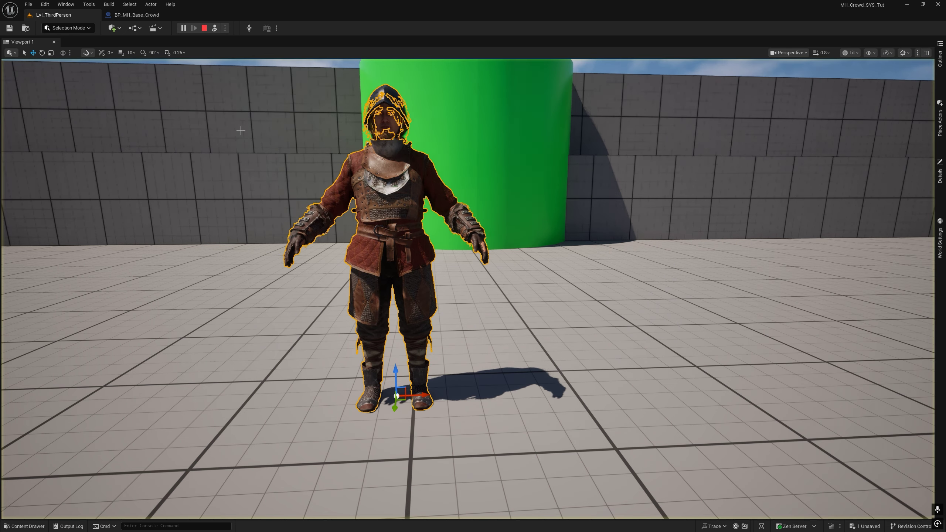
{"action": "key", "text": "Escape"}
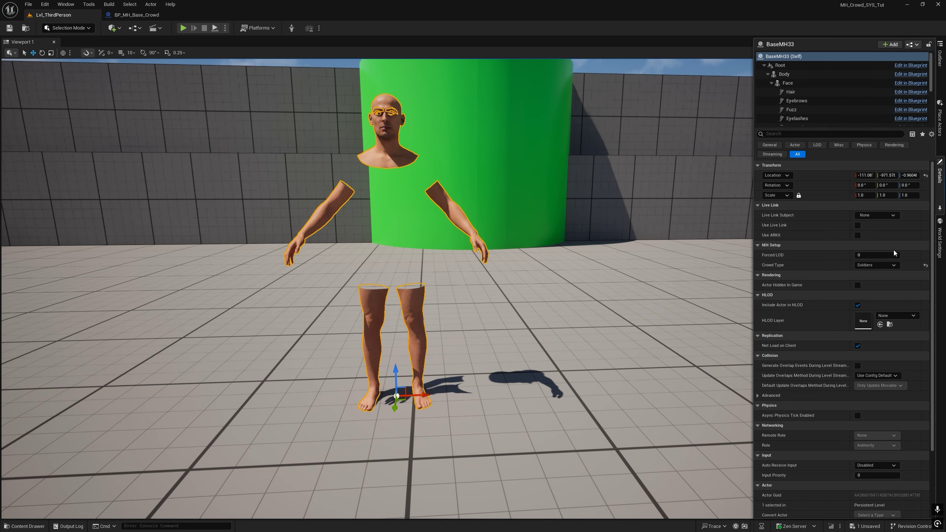
- Set BaseMH33's Crowd Type to KingGuards and simulate the level to check the guard clothing
{"action": "left_click", "coordinate": [874, 286]}
{"action": "left_click", "coordinate": [215, 29]}
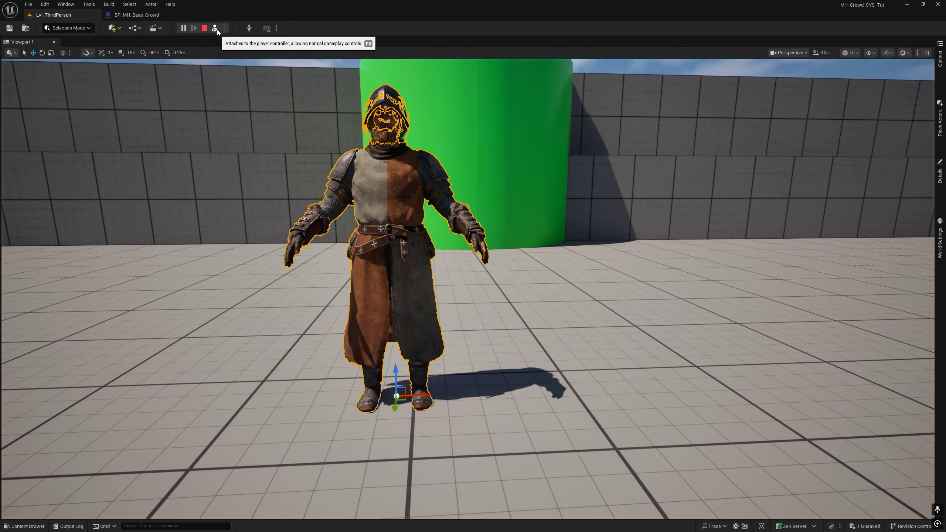
{"action": "left_click", "coordinate": [204, 29]}
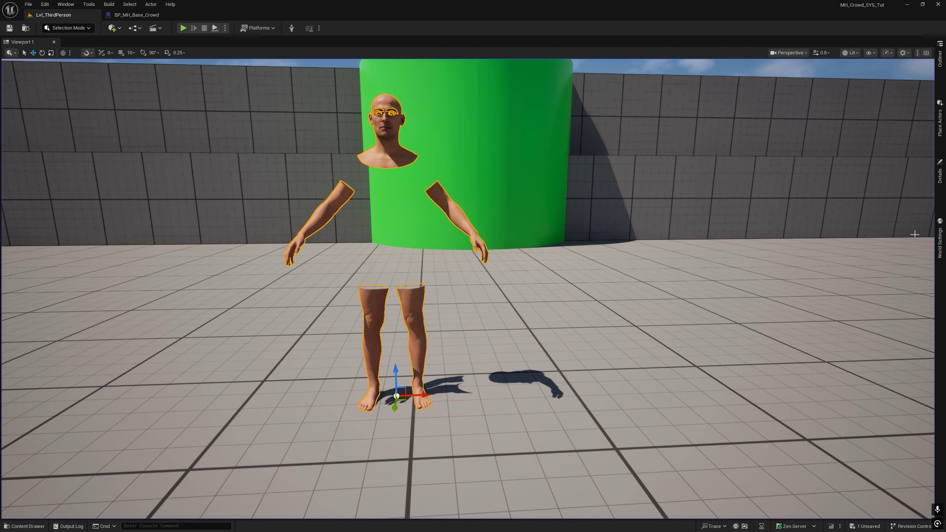
- Set BaseMH33's Crowd Type to Civilians, simulate the level to check the civilian clothing, and deselect the character
{"action": "left_click", "coordinate": [940, 180]}
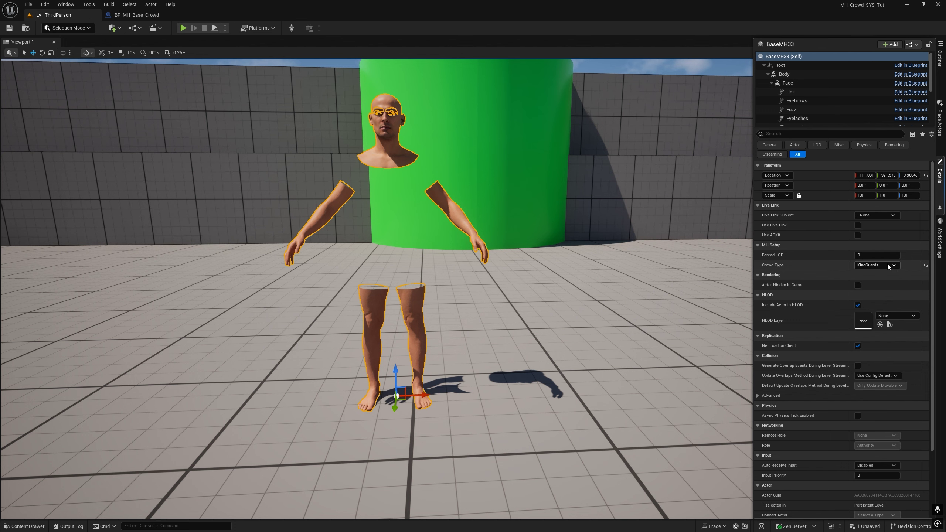
{"action": "left_click", "coordinate": [876, 273]}
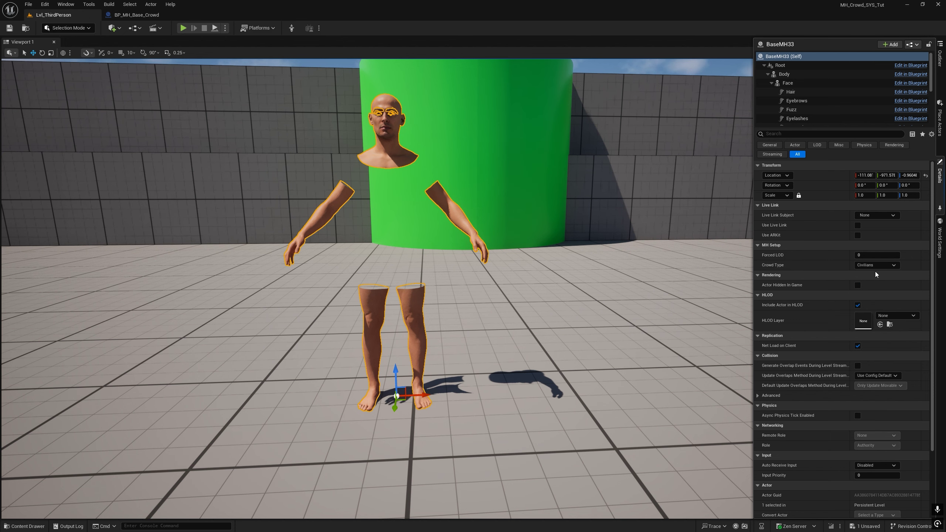
{"action": "left_click", "coordinate": [215, 29]}
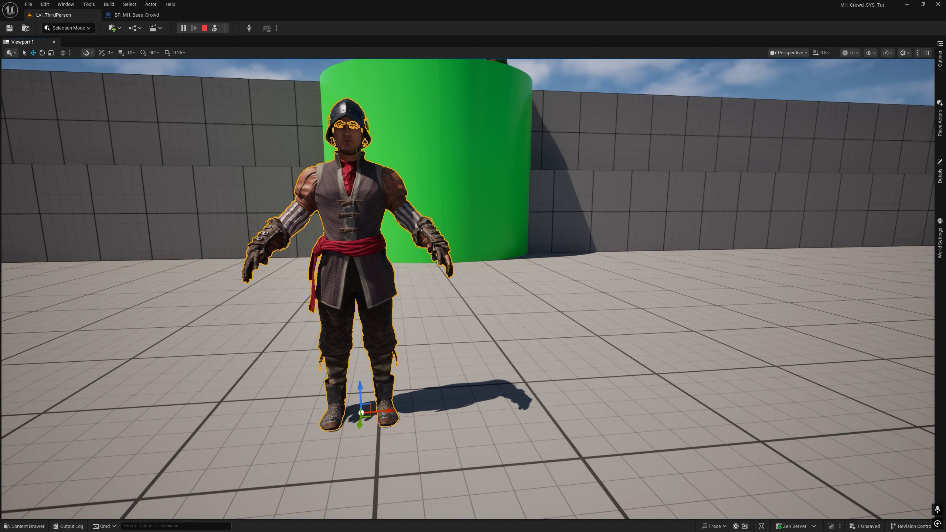
{"action": "key", "text": "Escape"}
{"action": "left_click", "coordinate": [174, 66]}
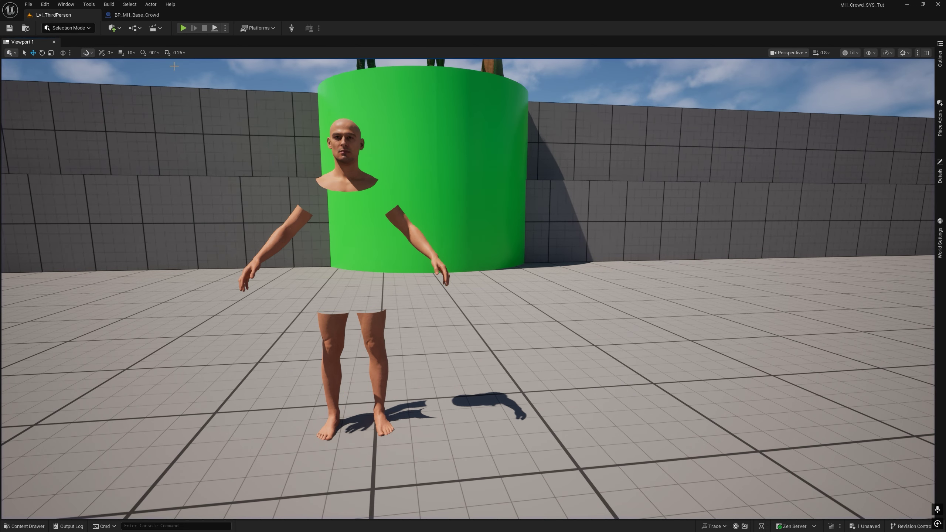
- Rerun the simulation several times to check that the civilian's chest clothing is randomized
{"action": "left_click", "coordinate": [214, 29]}
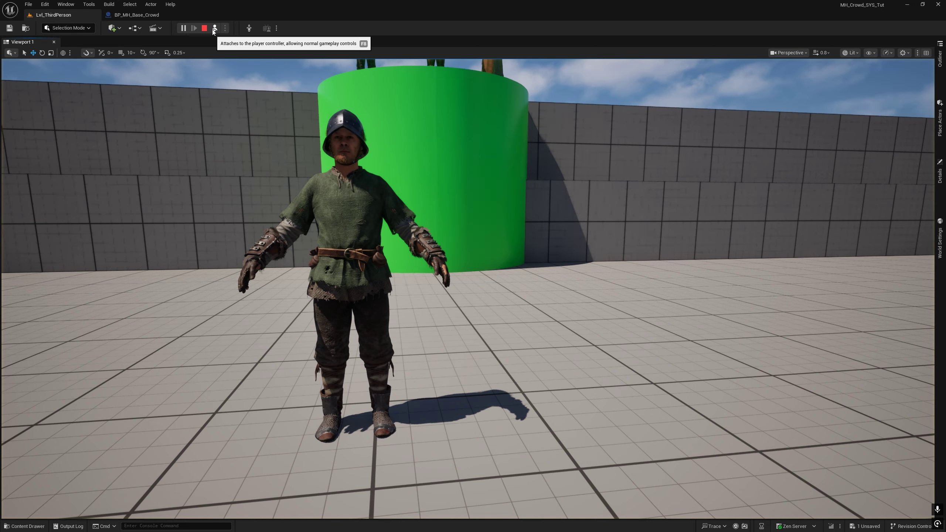
{"action": "left_click", "coordinate": [204, 29]}
{"action": "left_click", "coordinate": [214, 27]}
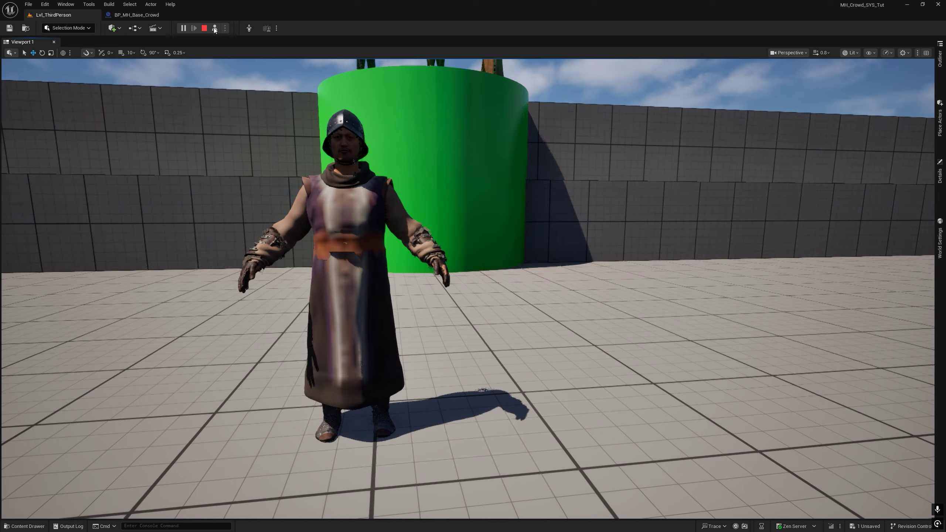
{"action": "left_click", "coordinate": [203, 29]}
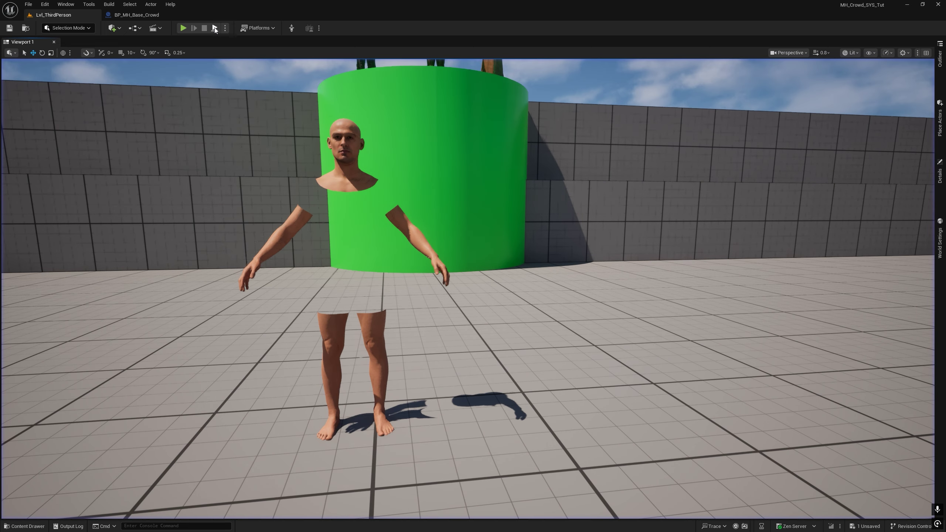
{"action": "left_click", "coordinate": [215, 28]}
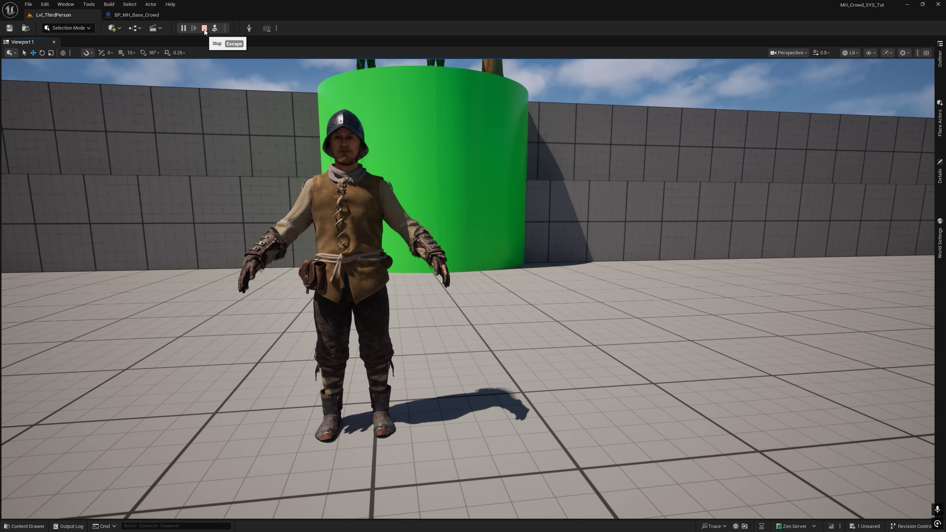
{"action": "left_click", "coordinate": [204, 30]}
{"action": "left_click", "coordinate": [216, 28]}
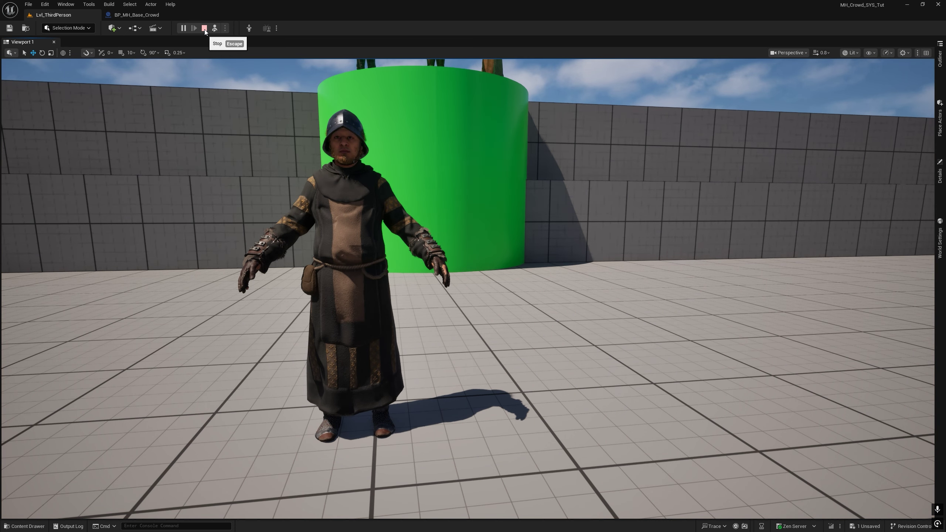
- Stop the simulation and wrap the civilian chest nodes in the event graph in a black comment titled Civilians
{"action": "left_click", "coordinate": [204, 28]}
{"action": "type", "text": "c"}
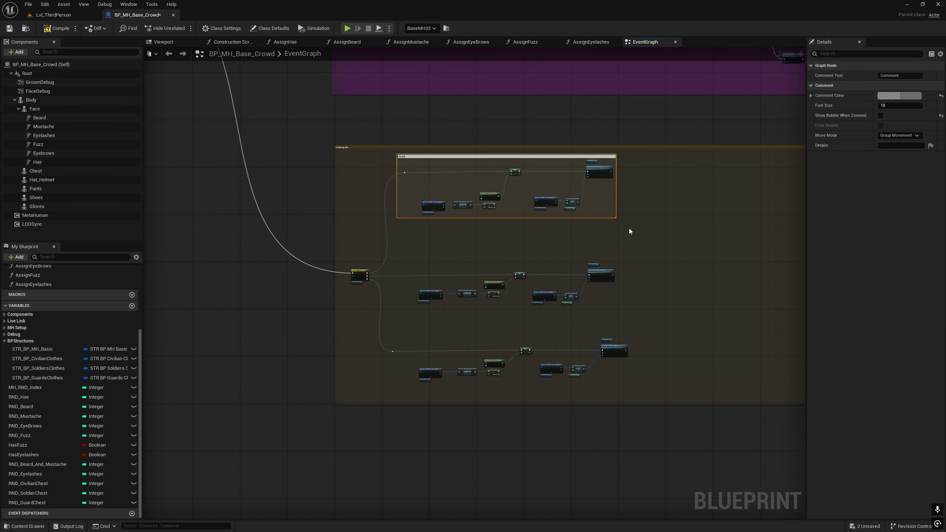
{"action": "type", "text": "Civilians"}
{"action": "key", "text": "Return"}
{"action": "scroll", "coordinate": [548, 157], "scroll_direction": "up", "scroll_amount": 5}
{"action": "right_click_drag", "start_coordinate": [548, 157], "coordinate": [680, 224]}
{"action": "left_click", "coordinate": [900, 96]}
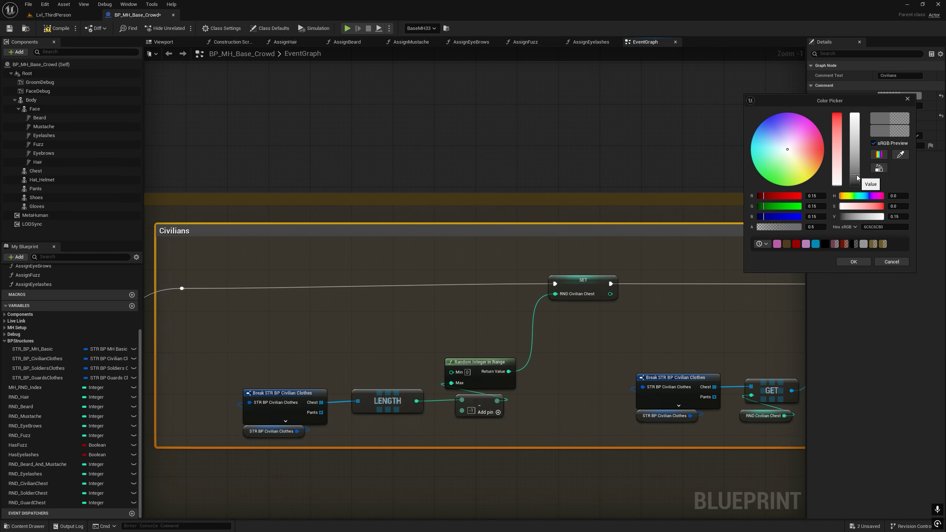
{"action": "left_click", "coordinate": [853, 262]}
- Wrap the soldier chest nodes in a comment titled Soldiers and colour it black
{"action": "scroll", "coordinate": [533, 257], "scroll_direction": "down", "scroll_amount": 6}
{"action": "right_click_drag", "start_coordinate": [532, 258], "coordinate": [460, 207]}
{"action": "left_click", "coordinate": [581, 349]}
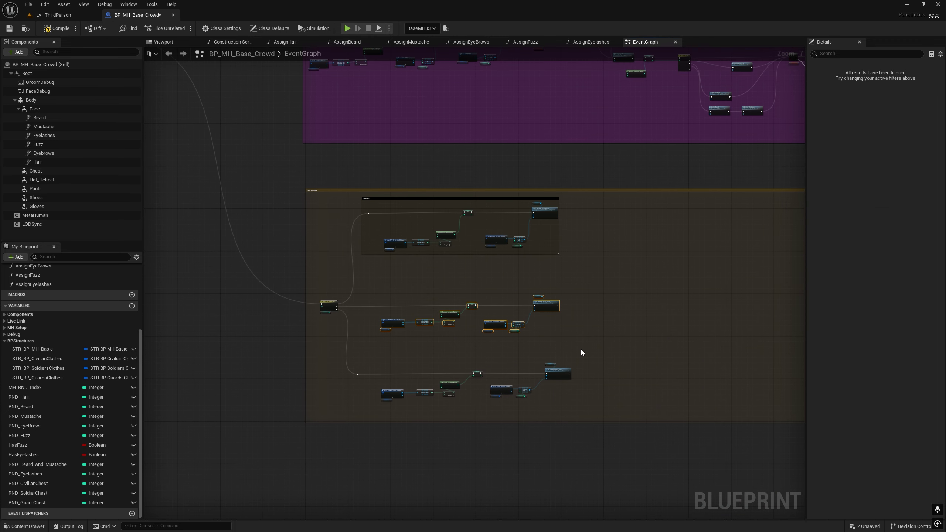
{"action": "type", "text": "cSoldiers"}
{"action": "key", "text": "Return"}
{"action": "left_click", "coordinate": [900, 95]}
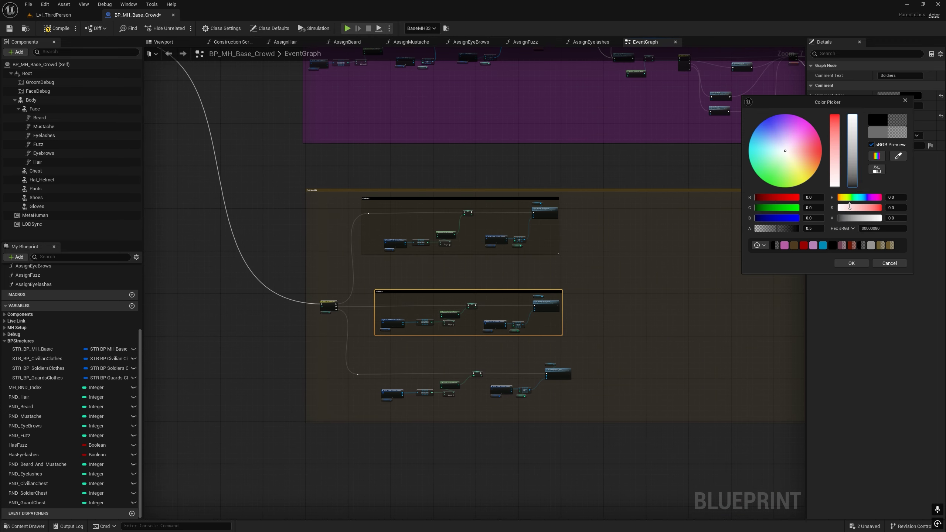
{"action": "left_click", "coordinate": [851, 263]}
- Wrap the guard chest nodes in a comment titled KingGuards and colour it black
{"action": "left_click_drag", "start_coordinate": [400, 360], "coordinate": [584, 405]}
{"action": "type", "text": "c"}
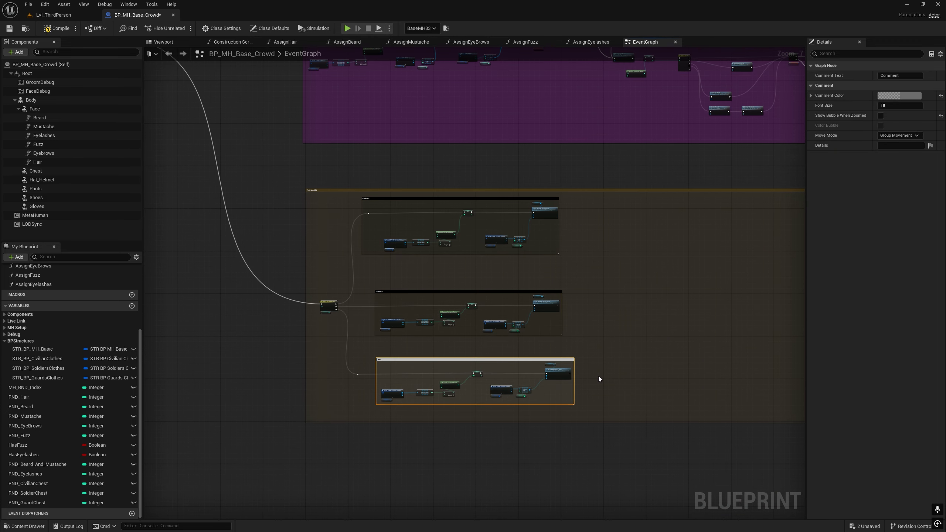
{"action": "type", "text": "KingGuards"}
{"action": "key", "text": "Return"}
{"action": "left_click", "coordinate": [900, 95]}
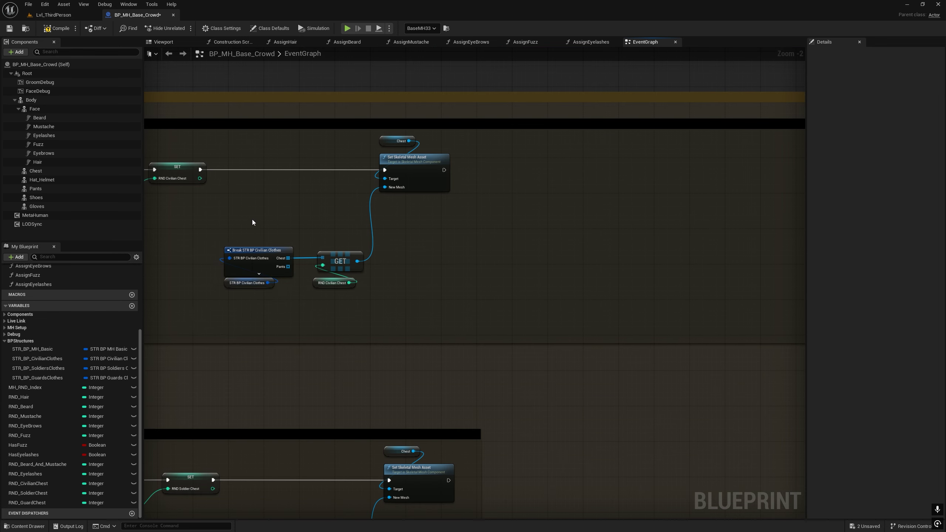
- Copy the Break STR BP Civilian Clothes node and its variable to the free area after the civilian chest mesh assignment
{"action": "left_click_drag", "start_coordinate": [251, 227], "coordinate": [262, 288]}
{"action": "key", "text": "ctrl+c"}
{"action": "right_click_drag", "start_coordinate": [525, 282], "coordinate": [398, 287]}
{"action": "key", "text": "ctrl+v"}
{"action": "left_click_drag", "start_coordinate": [432, 268], "coordinate": [365, 250]}
- Duplicate RND_CivilianChest as RND_CivilianPants and place its setter after the civilian chest's Set Skeletal Mesh Asset node
{"action": "left_click", "coordinate": [30, 483]}
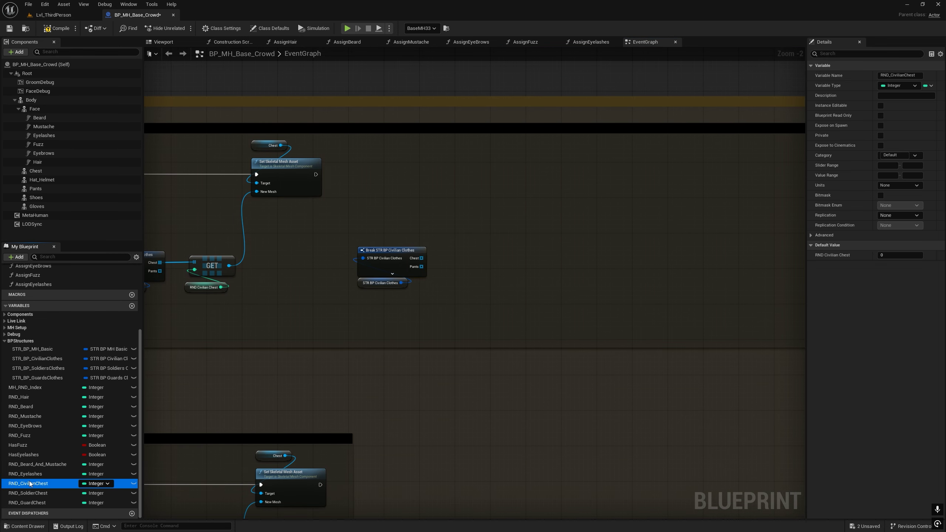
{"action": "key", "text": "ctrl+w"}
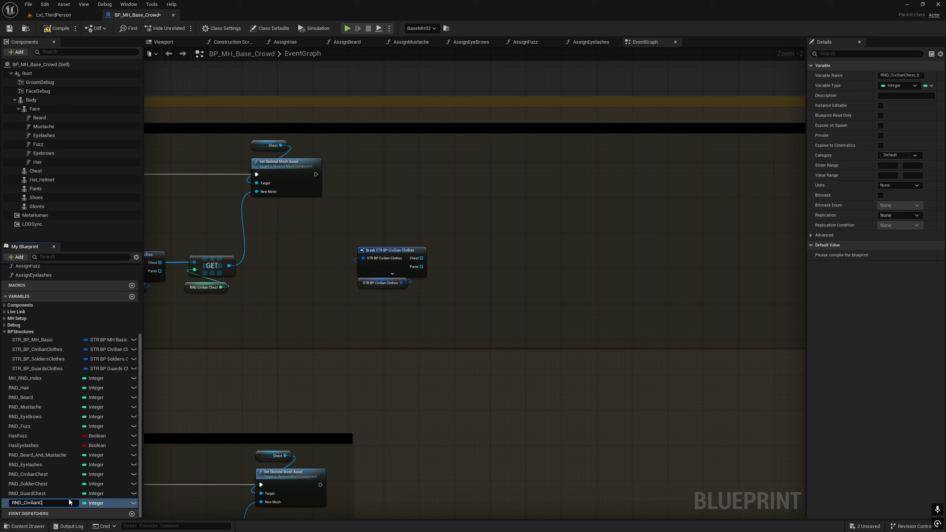
{"action": "left_click_drag", "start_coordinate": [44, 503], "coordinate": [463, 171], "text": "alt"}
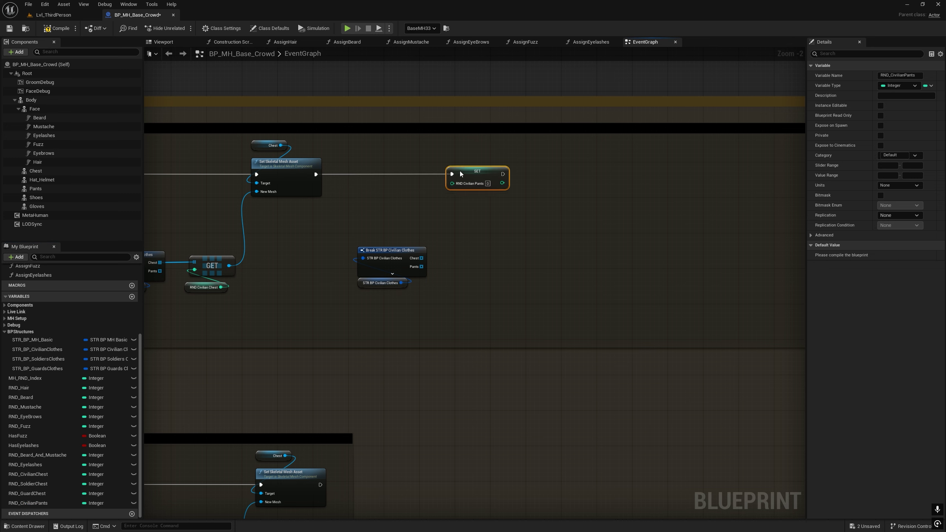
- Add a Length node on the Pants array of the copied civilian clothes break and space out the surrounding nodes
{"action": "left_click_drag", "start_coordinate": [444, 235], "coordinate": [388, 285]}
{"action": "left_click_drag", "start_coordinate": [383, 250], "coordinate": [348, 242]}
{"action": "left_click_drag", "start_coordinate": [386, 258], "coordinate": [445, 276]}
{"action": "type", "text": "length"}
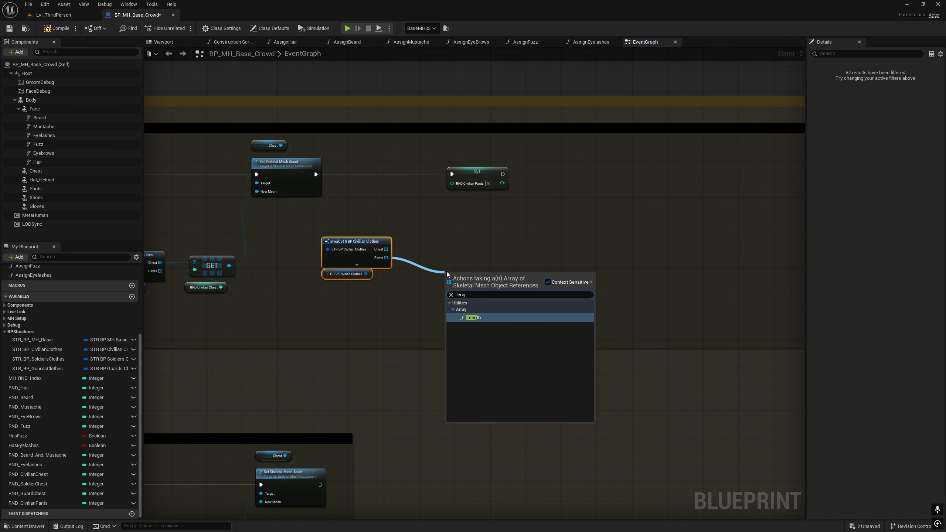
{"action": "key", "text": "Return"}
{"action": "left_click_drag", "start_coordinate": [469, 172], "coordinate": [500, 168]}
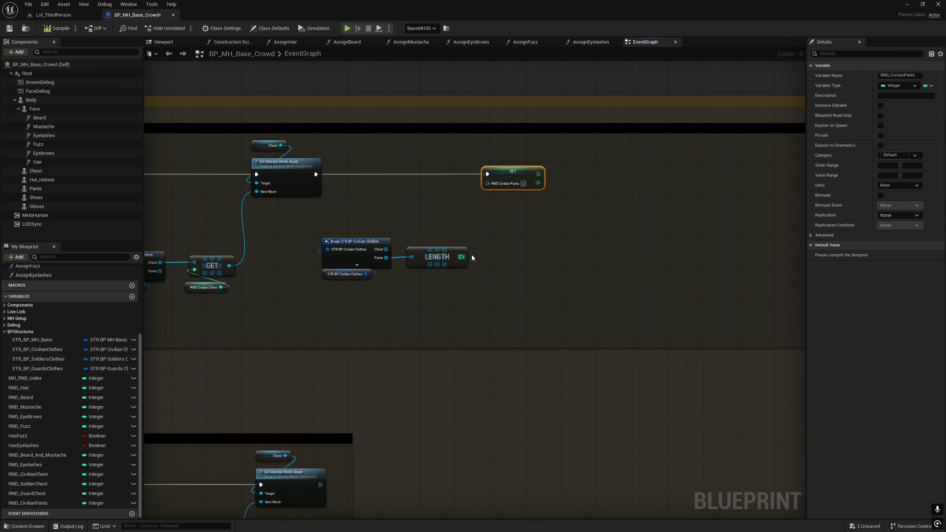
- Add a Random Integer in Range with the pants array length minus 1 as Max, and feed its result into the RND_CivilianPants setter
{"action": "right_click", "coordinate": [523, 249]}
{"action": "type", "text": "random integer"}
{"action": "left_click", "coordinate": [615, 326]}
{"action": "left_click_drag", "start_coordinate": [548, 252], "coordinate": [500, 290]}
{"action": "type", "text": "-"}
{"action": "key", "text": "Return"}
{"action": "left_click_drag", "start_coordinate": [537, 233], "coordinate": [541, 215]}
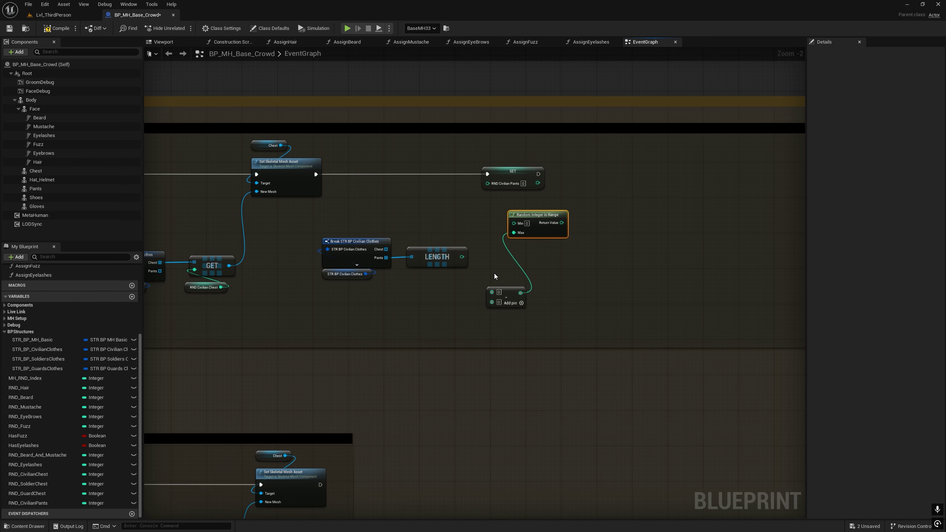
{"action": "left_click_drag", "start_coordinate": [505, 290], "coordinate": [491, 260]}
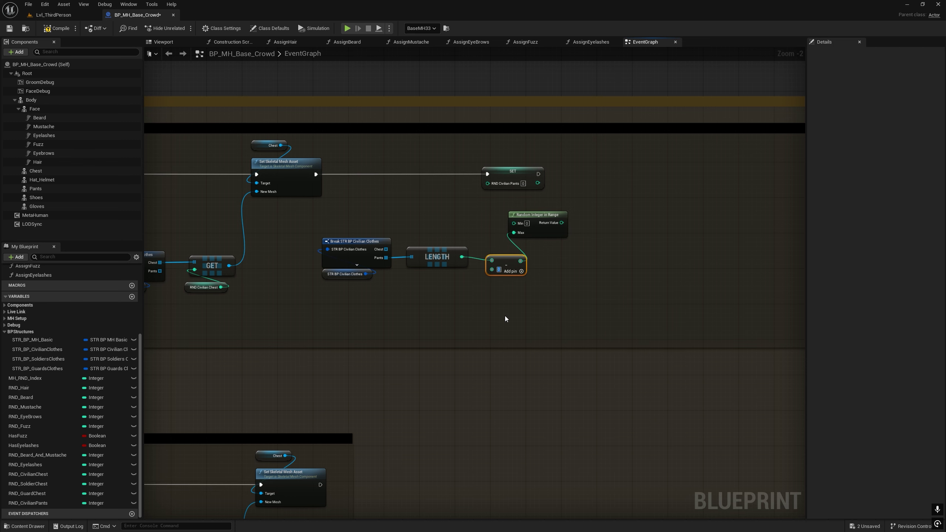
{"action": "right_click_drag", "start_coordinate": [280, 357], "coordinate": [287, 381]}
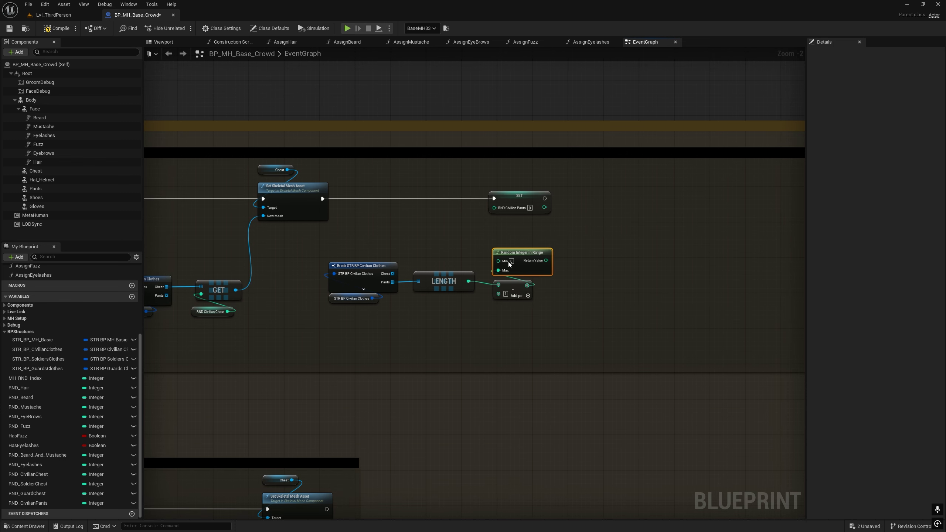
{"action": "left_click_drag", "start_coordinate": [508, 262], "coordinate": [494, 208]}
- Copy the civilian clothes break nodes again and add a Set Skeletal Mesh Asset node targeting Pants, executed after the RND_CivilianPants setter
{"action": "right_click_drag", "start_coordinate": [544, 335], "coordinate": [374, 336]}
{"action": "key", "text": "ctrl+c"}
{"action": "key", "text": "ctrl+v"}
{"action": "left_click_drag", "start_coordinate": [472, 278], "coordinate": [398, 269]}
{"action": "left_click_drag", "start_coordinate": [35, 189], "coordinate": [519, 198]}
{"action": "left_click", "coordinate": [572, 241]}
{"action": "left_click_drag", "start_coordinate": [455, 192], "coordinate": [543, 190]}
- Get the civilian Pants array item at index RND_CivilianPants and feed it into New Mesh of the Pants mesh assignment
{"action": "left_click", "coordinate": [429, 272]}
{"action": "left_click_drag", "start_coordinate": [429, 272], "coordinate": [396, 228]}
{"action": "type", "text": "get"}
{"action": "key", "text": "Return"}
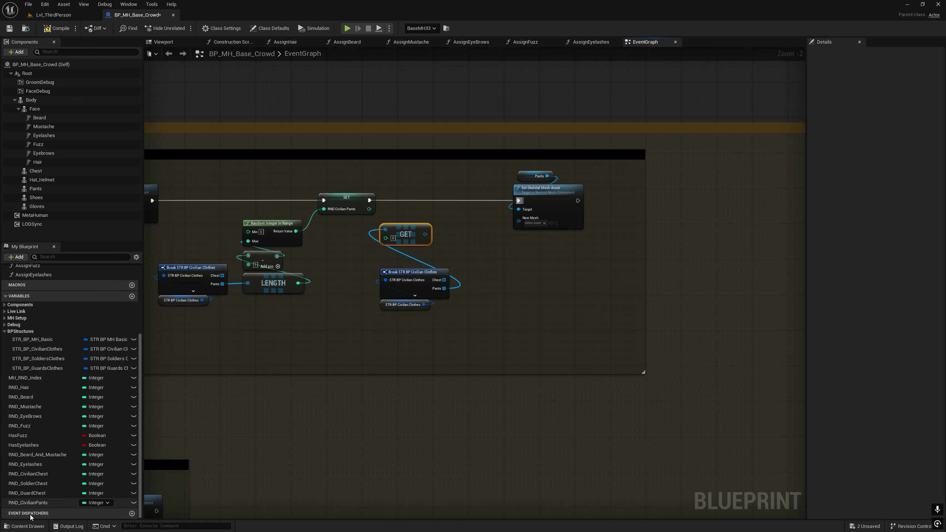
{"action": "left_click_drag", "start_coordinate": [29, 503], "coordinate": [406, 237]}
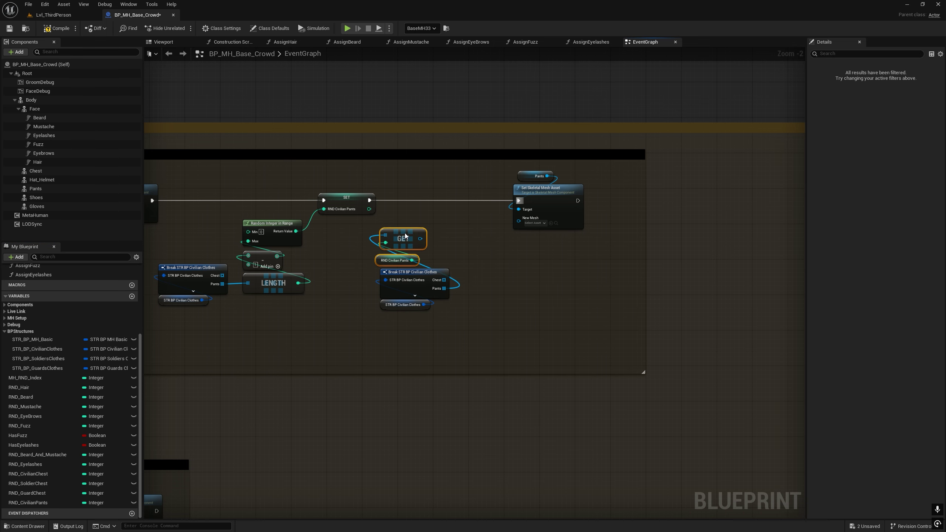
- Copy the Pants component and its Set Skeletal Mesh Asset node to the soldier and guard rows
{"action": "left_click_drag", "start_coordinate": [509, 167], "coordinate": [540, 191]}
{"action": "left_click_drag", "start_coordinate": [540, 190], "coordinate": [501, 190]}
{"action": "key", "text": "ctrl+c"}
{"action": "right_click_drag", "start_coordinate": [501, 190], "coordinate": [527, 48]}
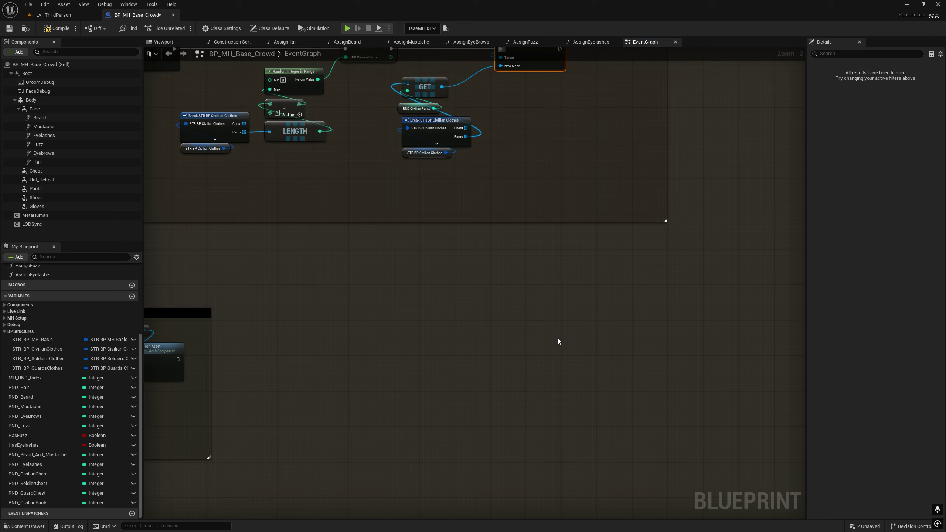
{"action": "key", "text": "ctrl+v"}
{"action": "right_click_drag", "start_coordinate": [557, 339], "coordinate": [566, 104]}
{"action": "right_click_drag", "start_coordinate": [603, 326], "coordinate": [859, 319]}
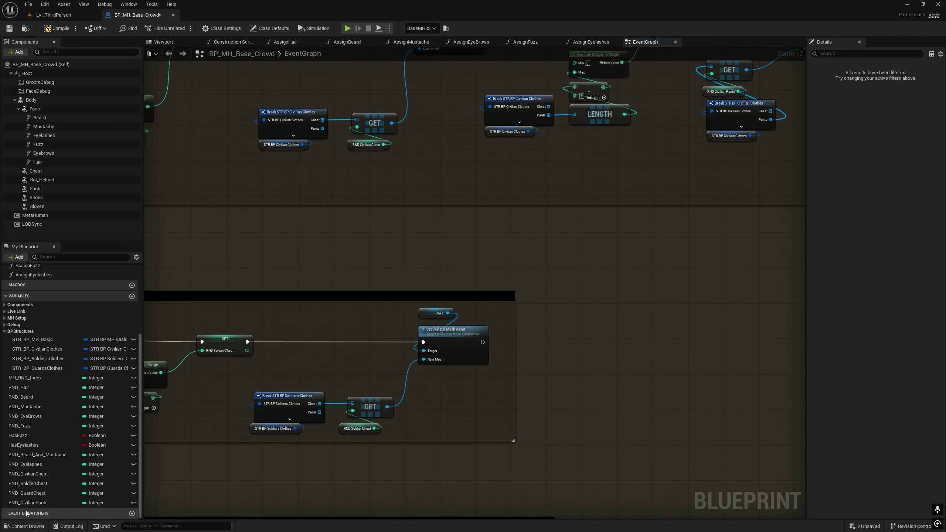
- Duplicate RND_SoldierChest as RND_SoldierPants and RND_GuardChest as RND_GuardPants
{"action": "right_click", "coordinate": [26, 484]}
{"action": "left_click", "coordinate": [45, 496]}
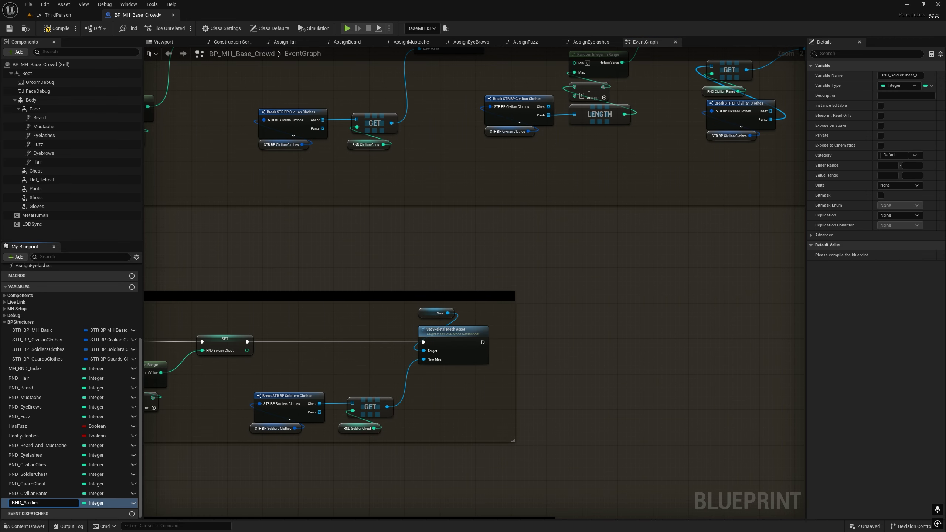
{"action": "right_click", "coordinate": [27, 484]}
{"action": "left_click", "coordinate": [44, 496]}
{"action": "key", "text": "End"}
{"action": "key", "text": "BackSpace"}
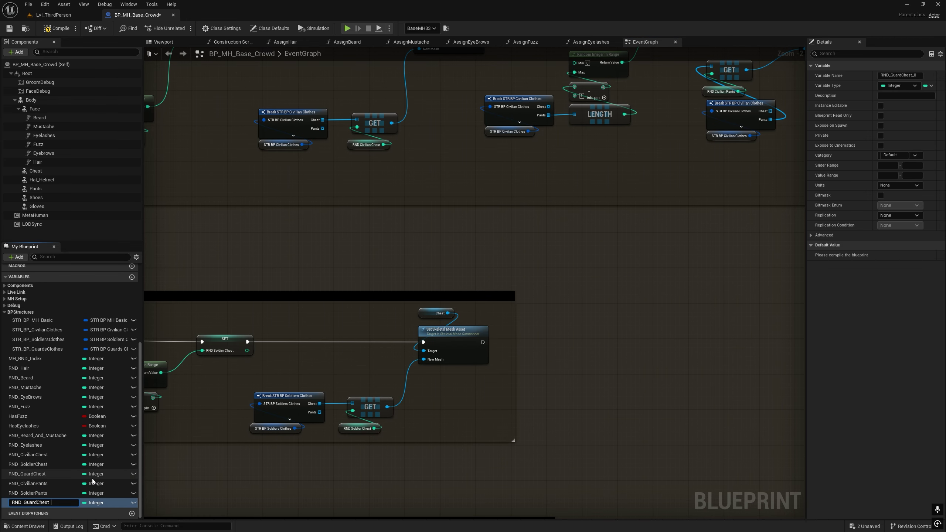
- Copy the Break STR BP Soldiers Clothes nodes past the soldier chest mesh assignment and widen the Soldiers comment around the pants nodes
{"action": "right_click_drag", "start_coordinate": [321, 442], "coordinate": [330, 316]}
{"action": "left_click_drag", "start_coordinate": [183, 256], "coordinate": [214, 299]}
{"action": "key", "text": "ctrl+c"}
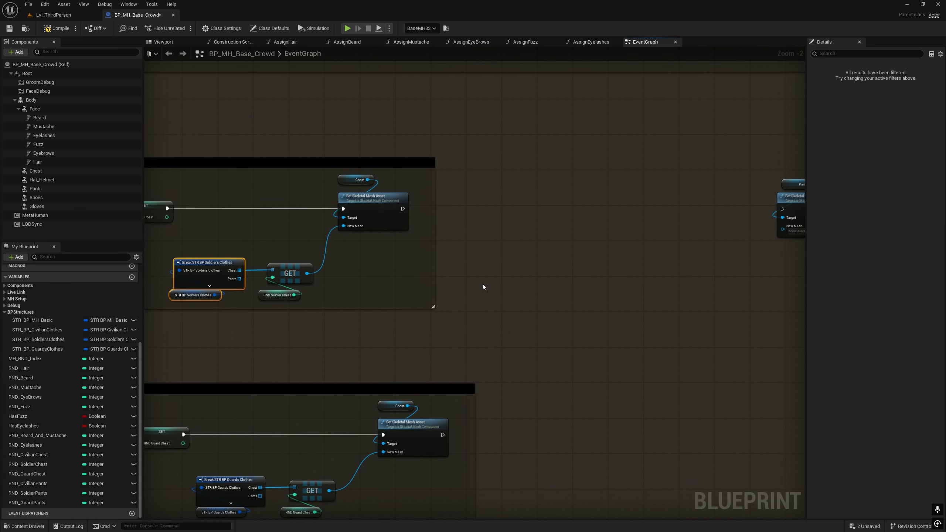
{"action": "key", "text": "ctrl+v"}
{"action": "right_click_drag", "start_coordinate": [482, 285], "coordinate": [450, 273]}
{"action": "left_click_drag", "start_coordinate": [403, 295], "coordinate": [804, 338]}
{"action": "left_click_drag", "start_coordinate": [486, 259], "coordinate": [461, 255]}
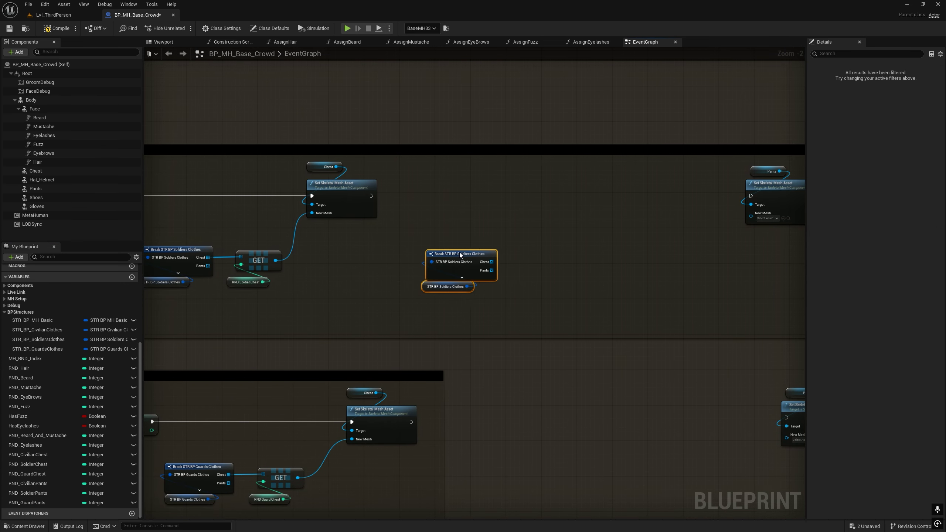
- Place an RND_SoldierPants setter and execute it after the soldier chest's Set Skeletal Mesh Asset node
{"action": "left_click_drag", "start_coordinate": [28, 493], "coordinate": [573, 195], "text": "alt"}
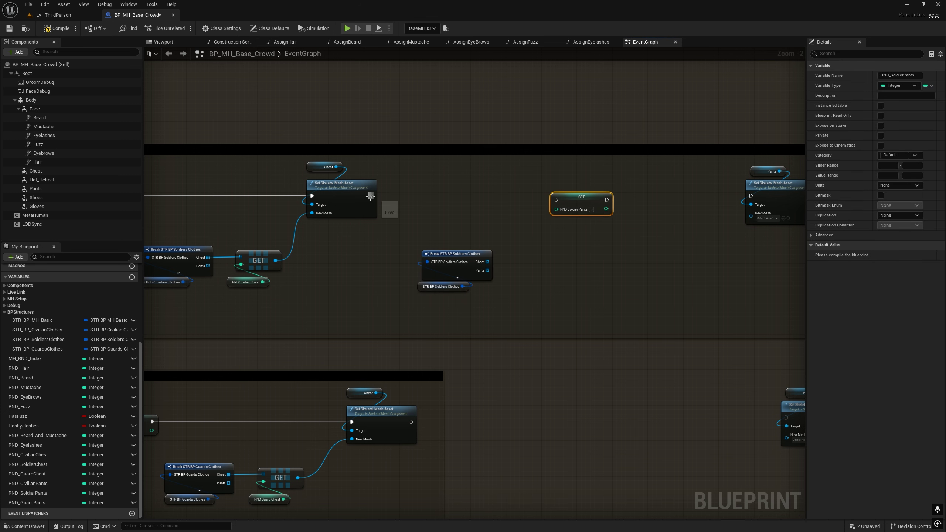
{"action": "left_click_drag", "start_coordinate": [371, 196], "coordinate": [557, 200]}
{"action": "left_click_drag", "start_coordinate": [567, 199], "coordinate": [568, 194]}
- Copy the civilian pants Random Integer, subtract and Length nodes into Soldiers, wiring them between the soldier Pants array and the RND_SoldierPants setter
{"action": "right_click_drag", "start_coordinate": [573, 194], "coordinate": [538, 457]}
{"action": "left_click_drag", "start_coordinate": [429, 164], "coordinate": [453, 256]}
{"action": "key", "text": "ctrl+c"}
{"action": "right_click_drag", "start_coordinate": [473, 505], "coordinate": [469, 283]}
{"action": "key", "text": "ctrl+v"}
{"action": "left_click_drag", "start_coordinate": [397, 288], "coordinate": [374, 286]}
{"action": "left_click_drag", "start_coordinate": [490, 368], "coordinate": [559, 291]}
{"action": "left_click_drag", "start_coordinate": [528, 349], "coordinate": [412, 301]}
{"action": "left_click_drag", "start_coordinate": [498, 262], "coordinate": [530, 245]}
- Copy the Break STR BP Soldiers Clothes nodes into the space between the RND_SoldierPants setter and the Pants mesh assignment
{"action": "right_click_drag", "start_coordinate": [600, 306], "coordinate": [414, 294]}
{"action": "left_click_drag", "start_coordinate": [240, 314], "coordinate": [209, 278]}
{"action": "key", "text": "ctrl+c"}
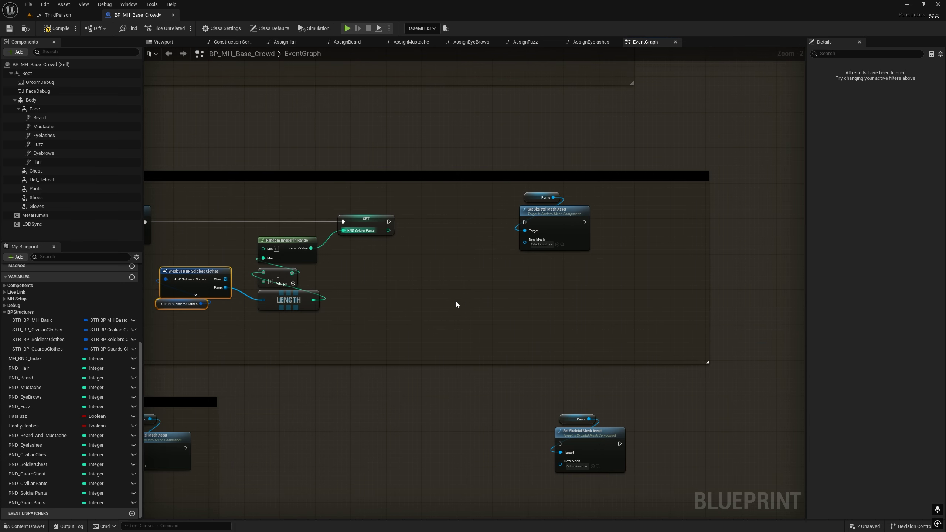
{"action": "key", "text": "ctrl+v"}
{"action": "left_click_drag", "start_coordinate": [508, 290], "coordinate": [413, 284]}
{"action": "left_click", "coordinate": [425, 340]}
{"action": "right_click_drag", "start_coordinate": [425, 339], "coordinate": [461, 346]}
- Feed the soldier Pants array item at index RND_SoldierPants into New Mesh, and execute the Pants mesh assignment after the RND_SoldierPants setter
{"action": "left_click_drag", "start_coordinate": [38, 495], "coordinate": [470, 263], "text": "ctrl"}
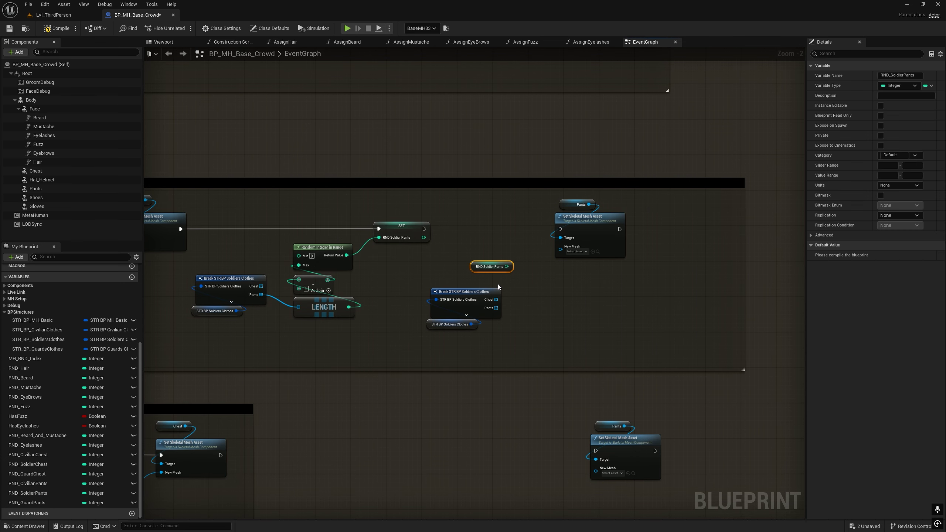
{"action": "left_click_drag", "start_coordinate": [496, 309], "coordinate": [547, 311]}
{"action": "type", "text": "get"}
{"action": "key", "text": "Return"}
{"action": "left_click_drag", "start_coordinate": [507, 266], "coordinate": [547, 320]}
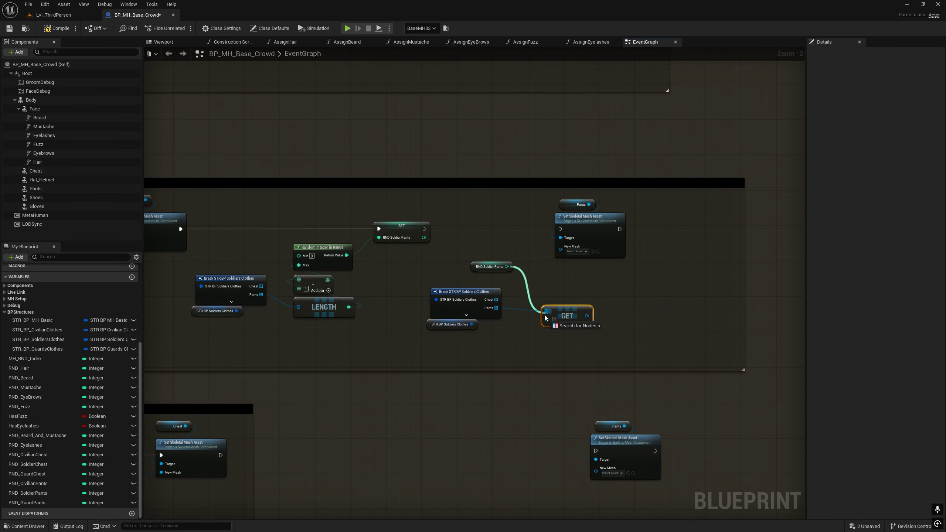
{"action": "left_click_drag", "start_coordinate": [488, 267], "coordinate": [447, 280]}
{"action": "left_click_drag", "start_coordinate": [543, 311], "coordinate": [435, 253]}
{"action": "left_click_drag", "start_coordinate": [475, 259], "coordinate": [561, 247]}
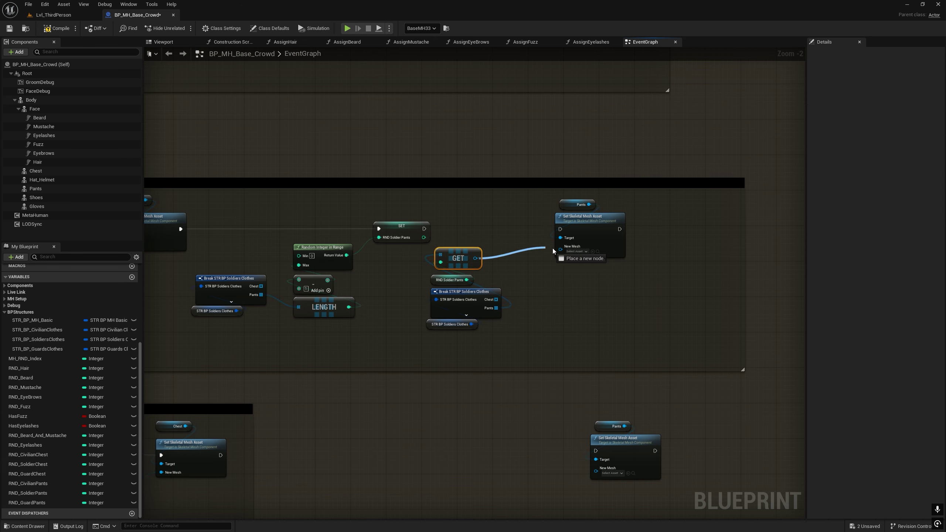
{"action": "left_click", "coordinate": [401, 227]}
{"action": "left_click_drag", "start_coordinate": [424, 229], "coordinate": [561, 229]}
- Copy the Break STR BP Guards Clothes node and its variable to the free area after the guard chest mesh assignment
{"action": "right_click_drag", "start_coordinate": [469, 338], "coordinate": [517, 253]}
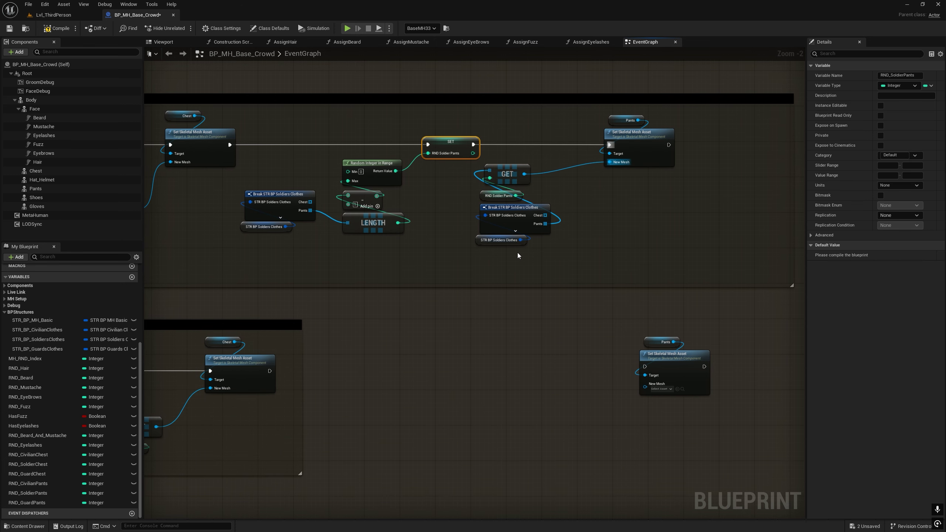
{"action": "right_click_drag", "start_coordinate": [320, 358], "coordinate": [508, 319]}
{"action": "left_click_drag", "start_coordinate": [243, 358], "coordinate": [239, 419]}
{"action": "key", "text": "ctrl+c"}
{"action": "right_click_drag", "start_coordinate": [507, 434], "coordinate": [377, 432]}
{"action": "key", "text": "ctrl+v"}
{"action": "right_click_drag", "start_coordinate": [460, 349], "coordinate": [437, 353]}
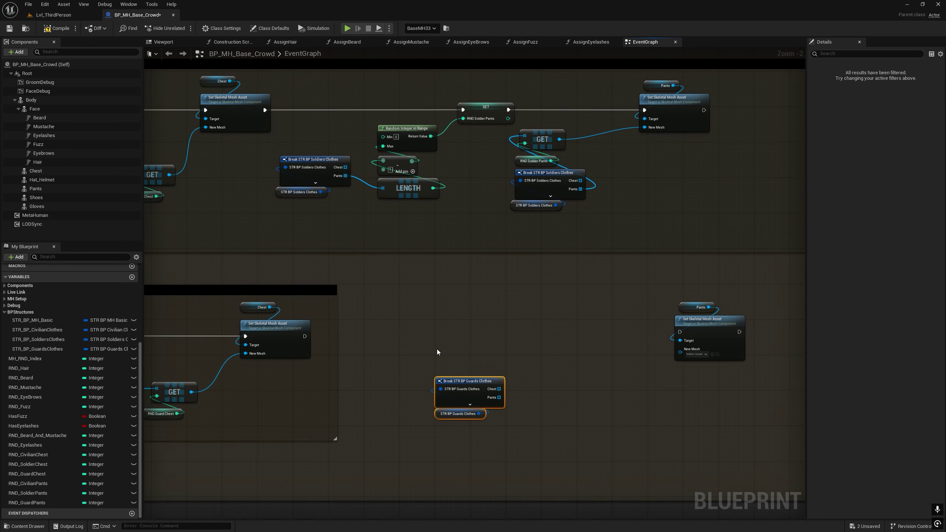
{"action": "left_click", "coordinate": [437, 353]}
- Copy the soldier pants Random Integer, subtract and Length nodes into the guard row and arrange them beside the guard clothes break
{"action": "mouse_move", "coordinate": [437, 296]}
{"action": "right_mouse_down"}
{"action": "mouse_move", "coordinate": [394, 290]}
{"action": "mouse_move", "coordinate": [425, 289]}
{"action": "right_mouse_up"}
{"action": "left_click_drag", "start_coordinate": [407, 112], "coordinate": [392, 237]}
{"action": "key", "text": "ctrl+c"}
{"action": "key", "text": "ctrl+v"}
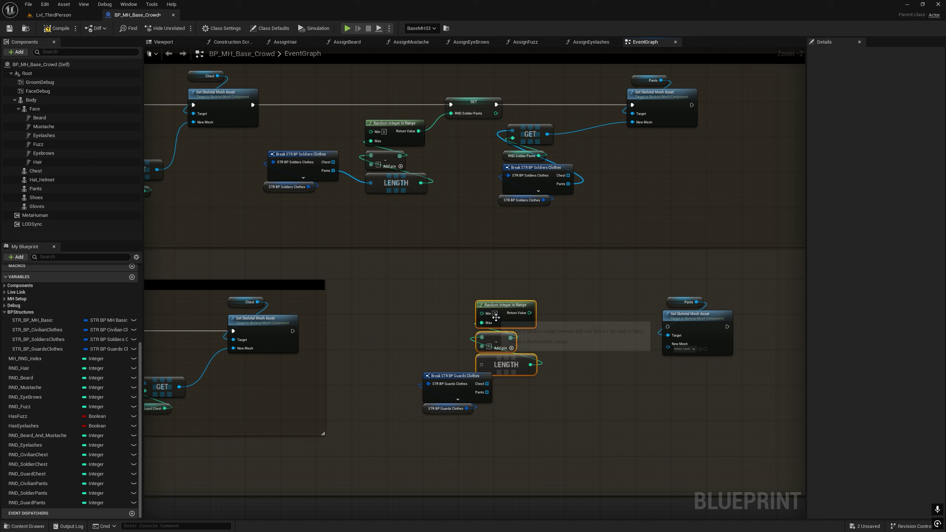
{"action": "left_click_drag", "start_coordinate": [505, 310], "coordinate": [536, 298]}
{"action": "left_click_drag", "start_coordinate": [513, 356], "coordinate": [390, 402]}
{"action": "left_click", "coordinate": [457, 376], "text": "ctrl"}
- Place an RND_GuardPants setter executed after the guard chest mesh assignment and feed it the random integer
{"action": "left_click_drag", "start_coordinate": [26, 503], "coordinate": [533, 284], "text": "alt"}
{"action": "left_click_drag", "start_coordinate": [292, 331], "coordinate": [513, 286]}
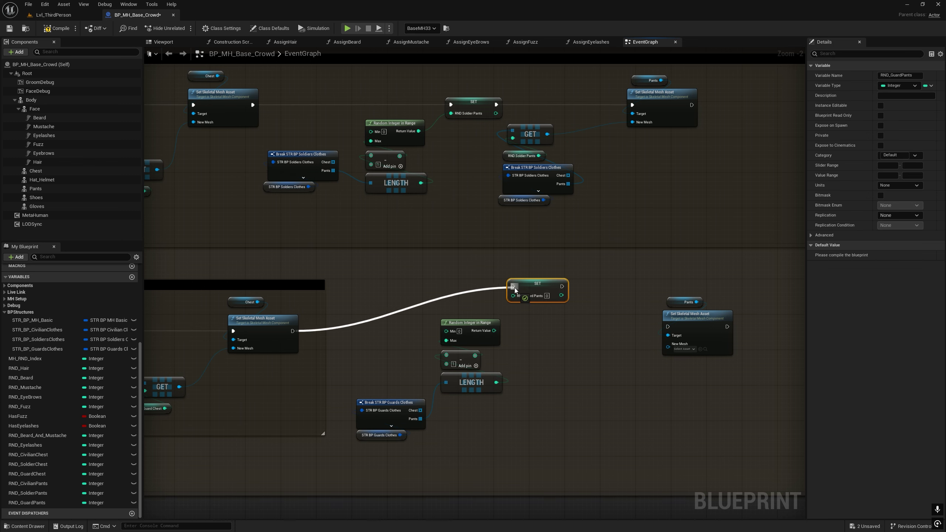
{"action": "left_click_drag", "start_coordinate": [494, 331], "coordinate": [513, 295]}
{"action": "left_click_drag", "start_coordinate": [525, 311], "coordinate": [520, 324]}
- Enlarge the KingGuards comment around the guard pants nodes and reposition the randomization nodes inside it
{"action": "right_click_drag", "start_coordinate": [398, 399], "coordinate": [503, 349]}
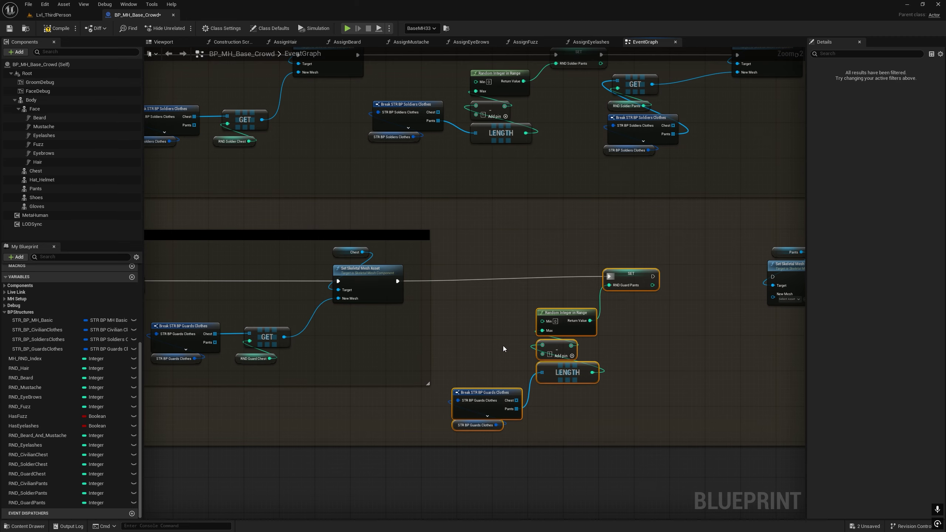
{"action": "left_click_drag", "start_coordinate": [449, 382], "coordinate": [770, 449]}
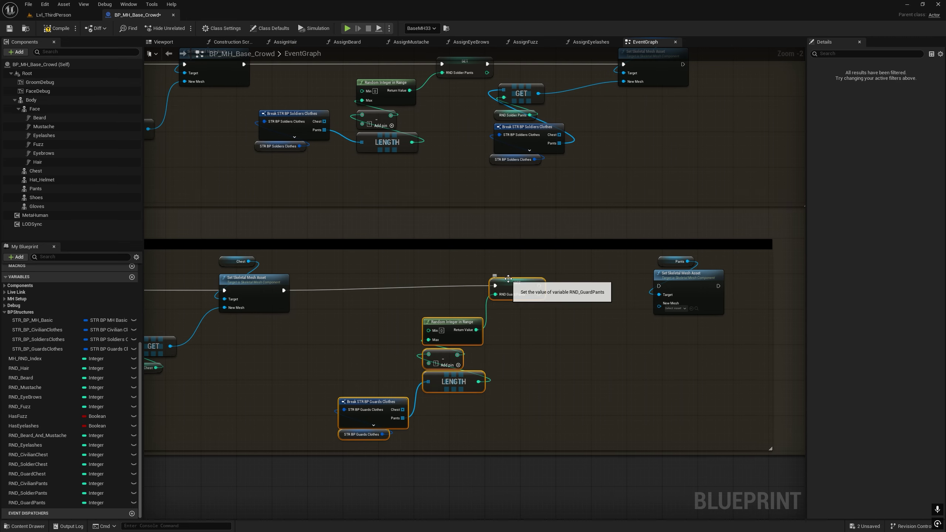
{"action": "left_click_drag", "start_coordinate": [457, 326], "coordinate": [392, 319]}
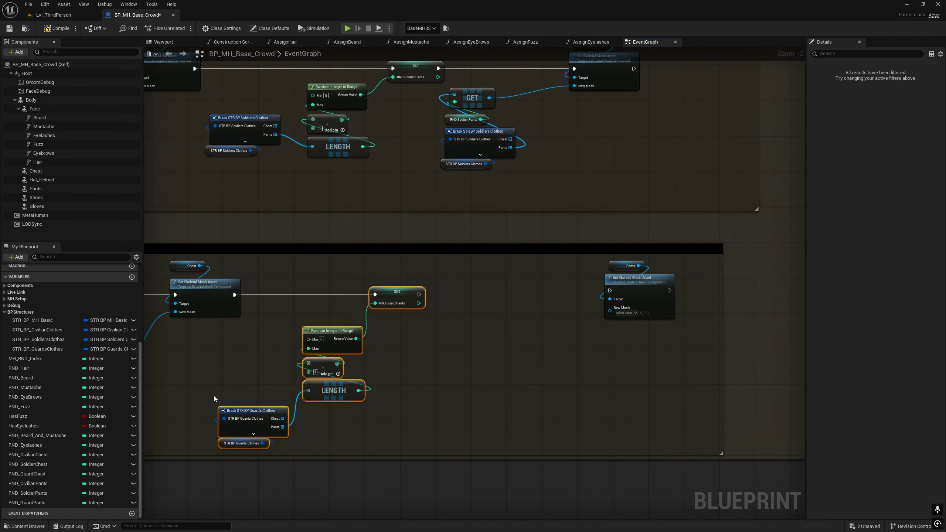
- Copy the Break STR BP Guards Clothes nodes into the space before the guard Pants mesh assignment
{"action": "left_click_drag", "start_coordinate": [214, 399], "coordinate": [277, 449]}
{"action": "key", "text": "ctrl+c"}
{"action": "key", "text": "ctrl+v"}
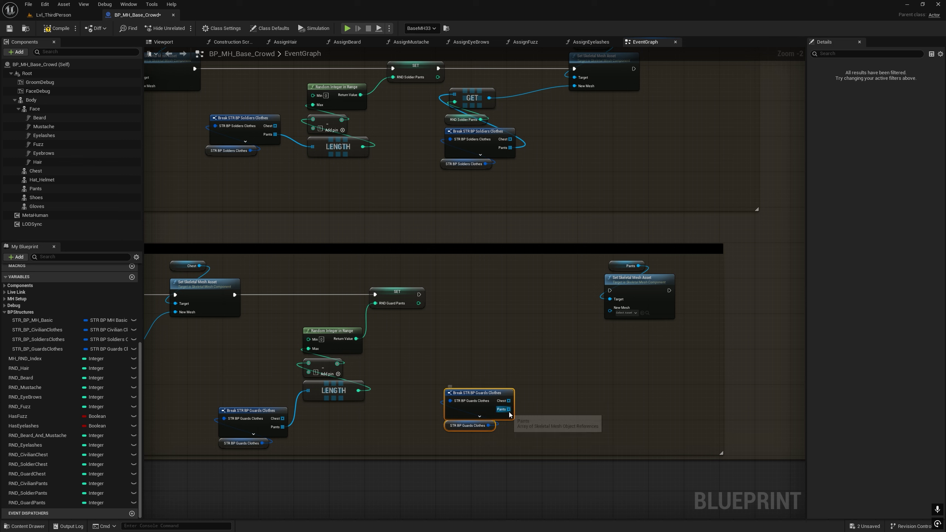
- Add a Get node for the guard Pants array, index it with RND_GuardPants, and arrange these nodes beside the guard pants setter
{"action": "left_click_drag", "start_coordinate": [509, 410], "coordinate": [477, 359]}
{"action": "type", "text": "get"}
{"action": "key", "text": "Return"}
{"action": "left_click_drag", "start_coordinate": [27, 502], "coordinate": [469, 346]}
{"action": "left_click_drag", "start_coordinate": [414, 372], "coordinate": [465, 378]}
{"action": "left_click_drag", "start_coordinate": [433, 334], "coordinate": [484, 427]}
{"action": "left_click_drag", "start_coordinate": [475, 396], "coordinate": [470, 378]}
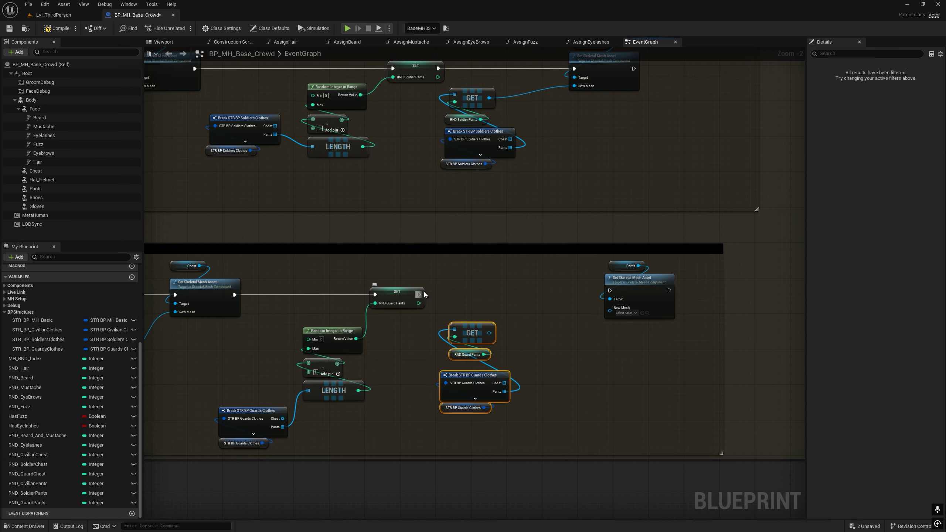
- Execute the guard Pants mesh assignment after the RND_GuardPants setter, feed its New Mesh from the Get node, compile and save
{"action": "left_click_drag", "start_coordinate": [421, 294], "coordinate": [610, 292]}
{"action": "left_click_drag", "start_coordinate": [600, 262], "coordinate": [563, 284]}
{"action": "left_click_drag", "start_coordinate": [489, 333], "coordinate": [552, 315]}
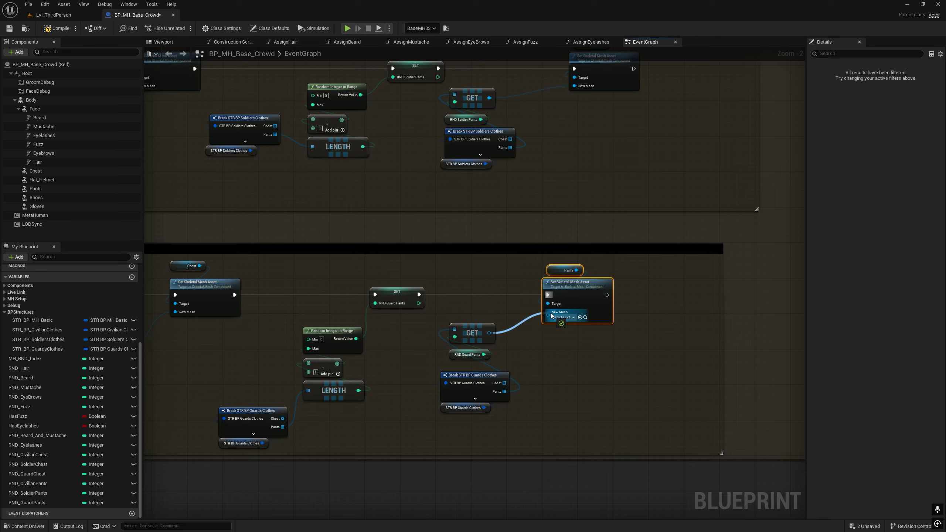
{"action": "left_click", "coordinate": [56, 29]}
{"action": "left_click", "coordinate": [9, 28]}
- Simulate Lvl_ThirdPerson a couple of times to check the randomized chest and pants on the character
{"action": "left_click", "coordinate": [53, 15]}
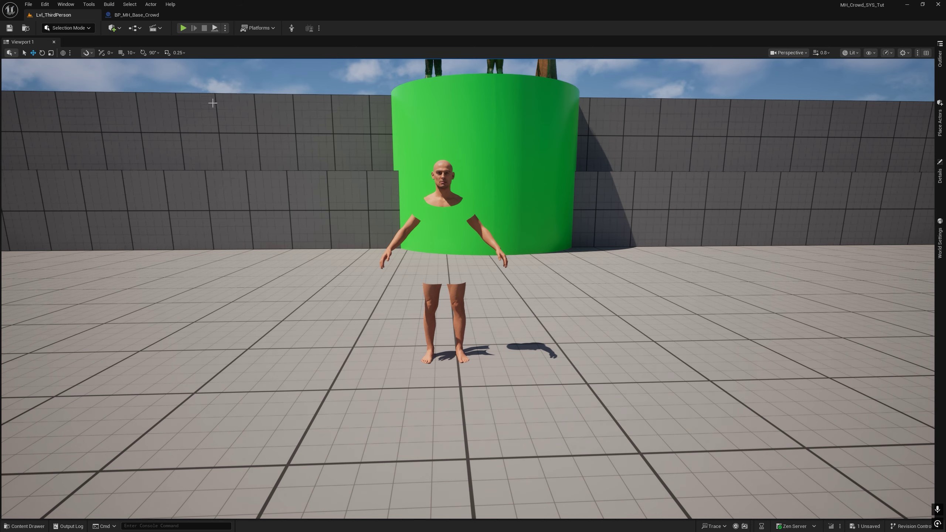
{"action": "left_click", "coordinate": [214, 28]}
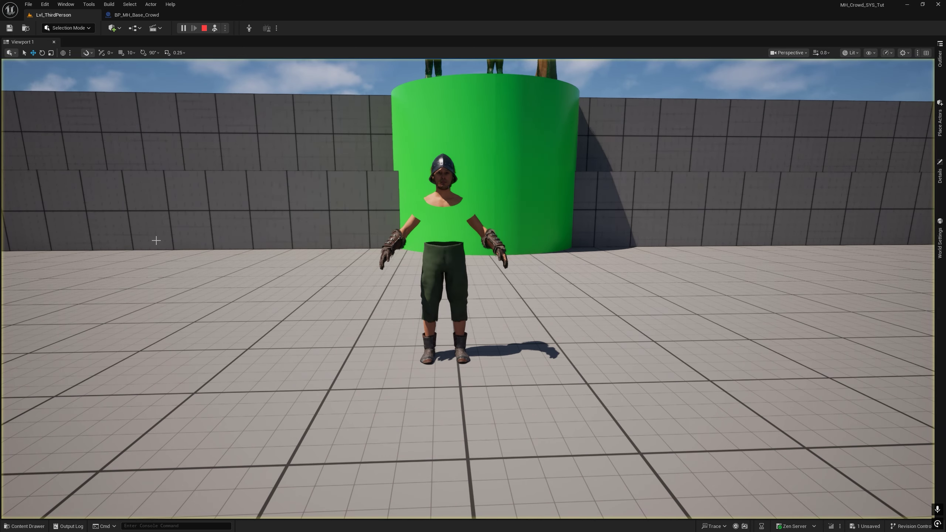
{"action": "left_click", "coordinate": [204, 29]}
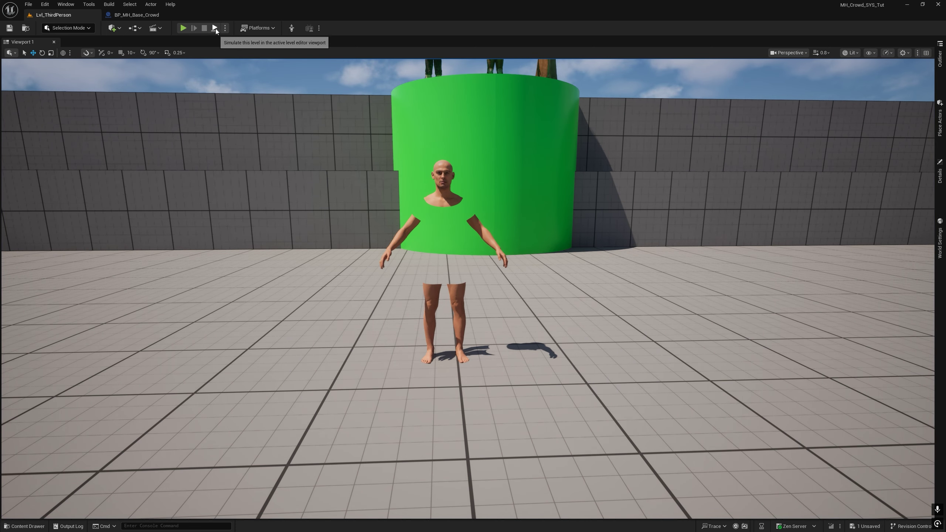
{"action": "left_click", "coordinate": [216, 28]}
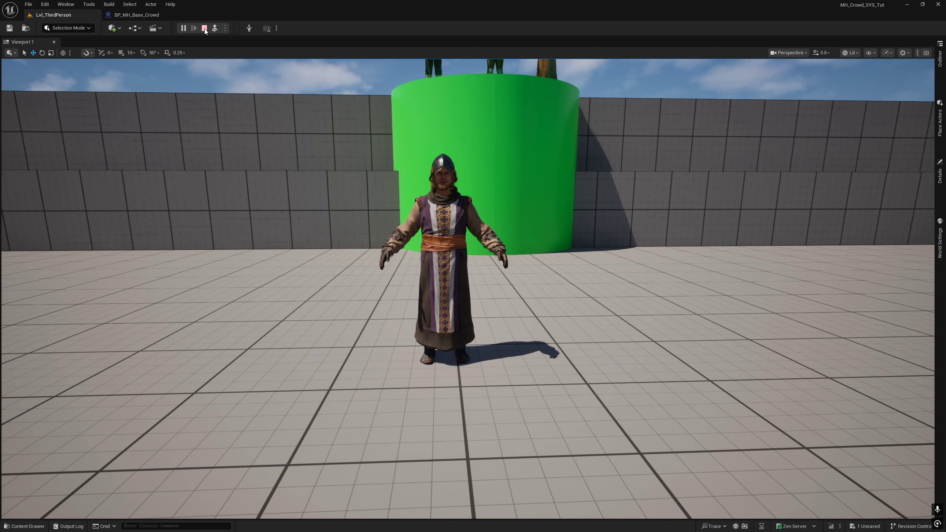
{"action": "left_click", "coordinate": [204, 28]}
- Correct the subtraction value feeding the chest Random Integer nodes for civilians, soldiers and king guards in BP_MH_Base_Crowd, then compile and save
{"action": "left_click", "coordinate": [141, 15]}
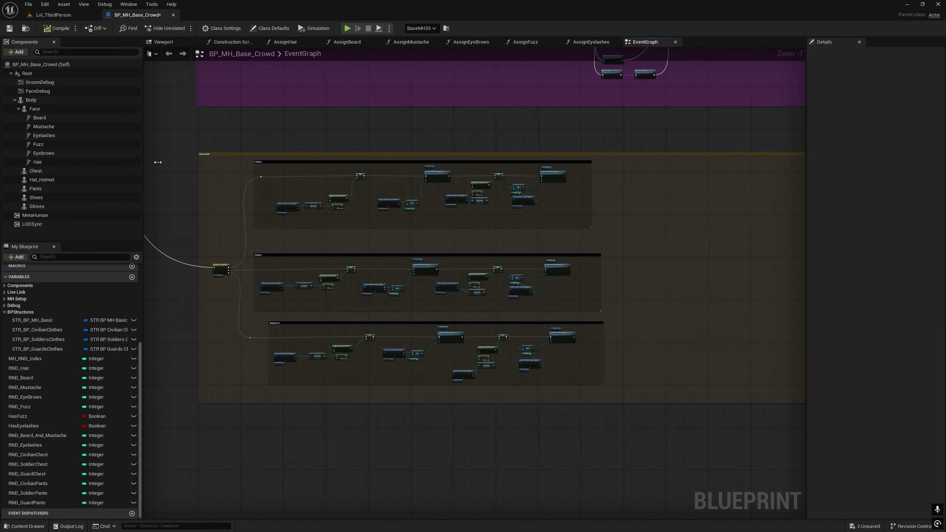
{"action": "scroll", "coordinate": [273, 359], "scroll_direction": "up", "scroll_amount": 5}
{"action": "right_click_drag", "start_coordinate": [286, 232], "coordinate": [182, 344]}
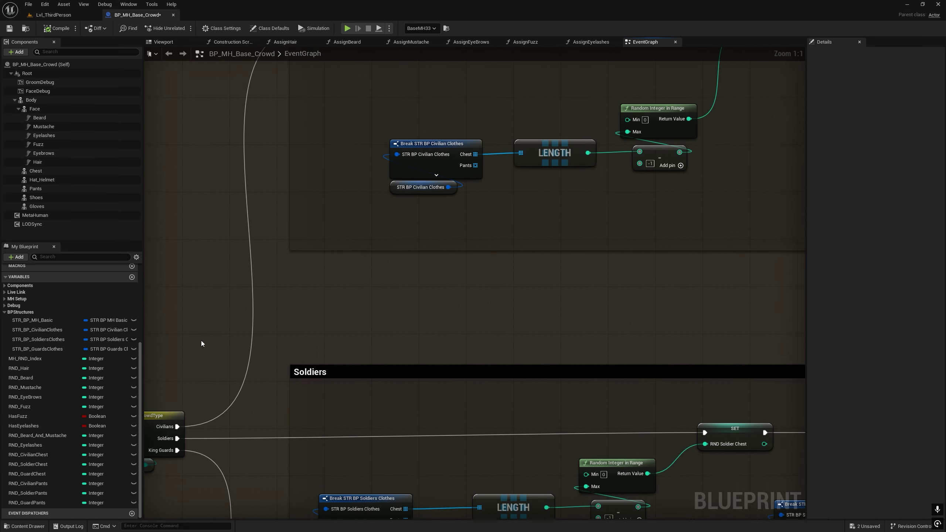
{"action": "right_click_drag", "start_coordinate": [382, 298], "coordinate": [331, 374]}
{"action": "right_click_drag", "start_coordinate": [425, 233], "coordinate": [386, 252]}
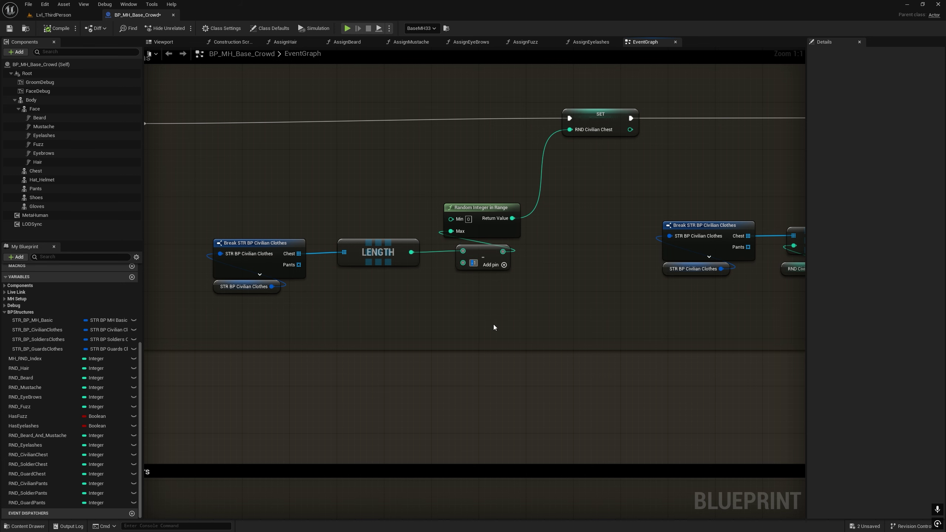
{"action": "right_click_drag", "start_coordinate": [524, 378], "coordinate": [537, 59]}
{"action": "right_click_drag", "start_coordinate": [522, 388], "coordinate": [524, 142]}
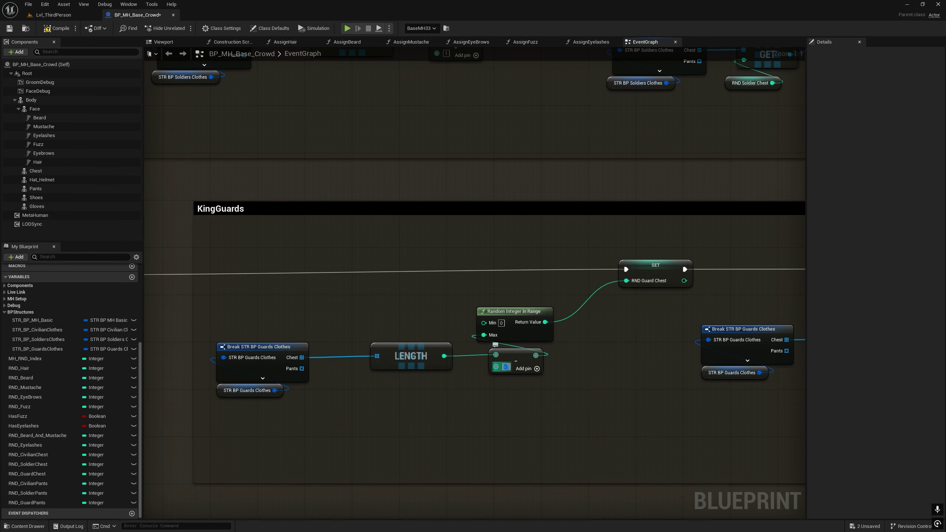
{"action": "left_click", "coordinate": [57, 29]}
{"action": "left_click", "coordinate": [10, 28]}
- Rerun the level simulation repeatedly to verify that the corrected chest randomization gives the character varied outfits
{"action": "left_click", "coordinate": [53, 15]}
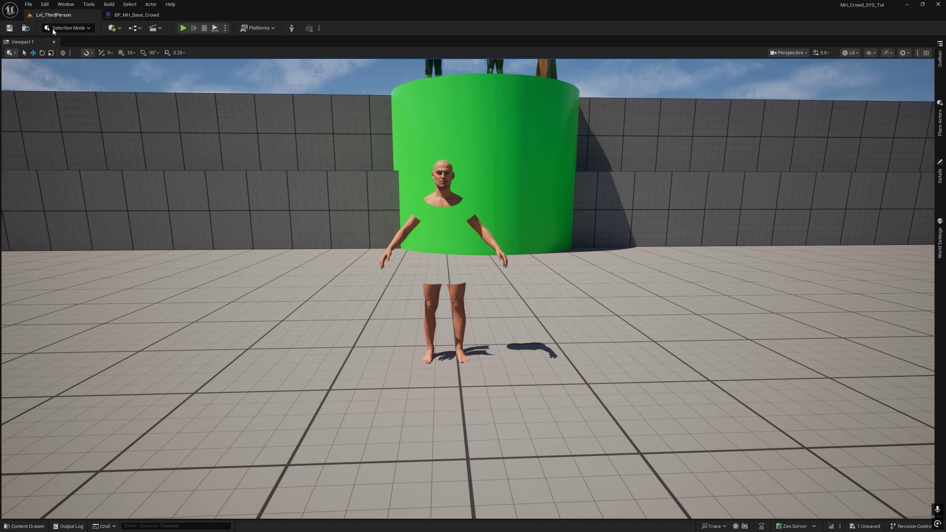
{"action": "left_click", "coordinate": [215, 28]}
{"action": "left_click", "coordinate": [213, 28]}
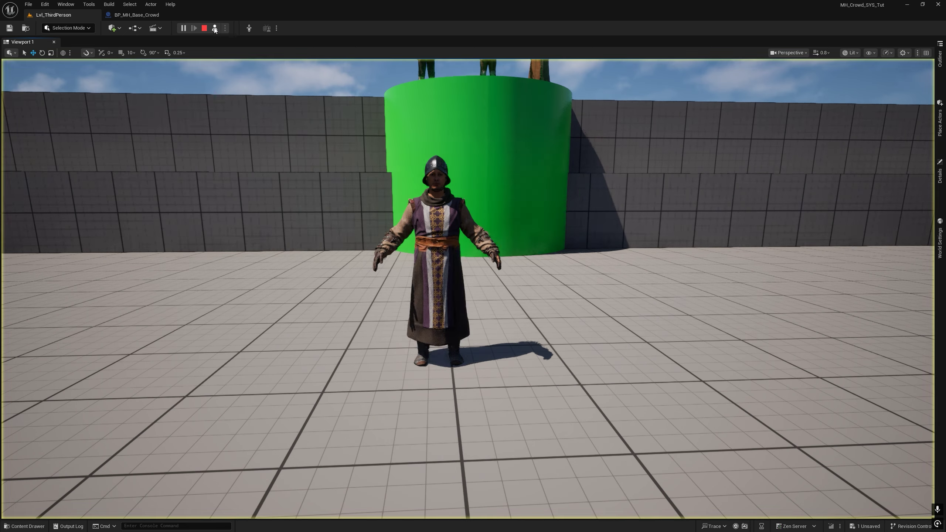
{"action": "left_click", "coordinate": [206, 28]}
{"action": "left_click", "coordinate": [214, 29]}
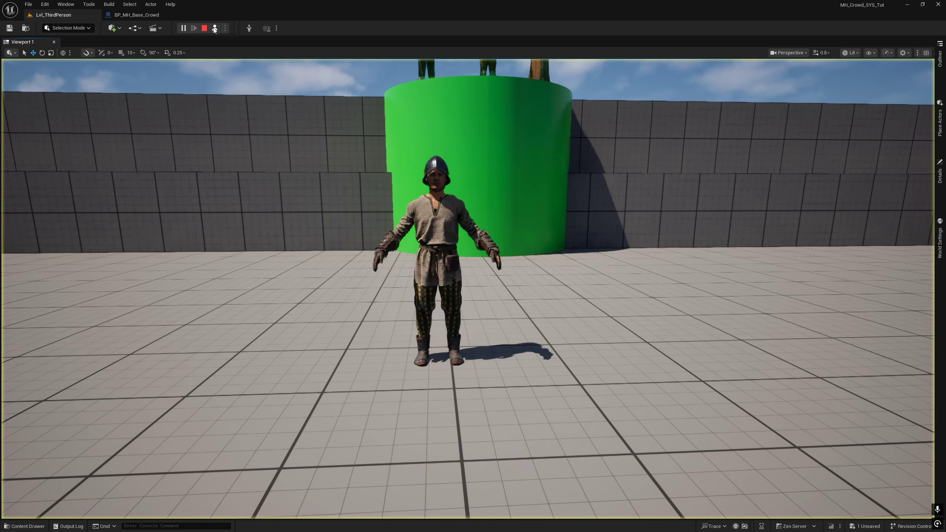
{"action": "left_click", "coordinate": [204, 27]}
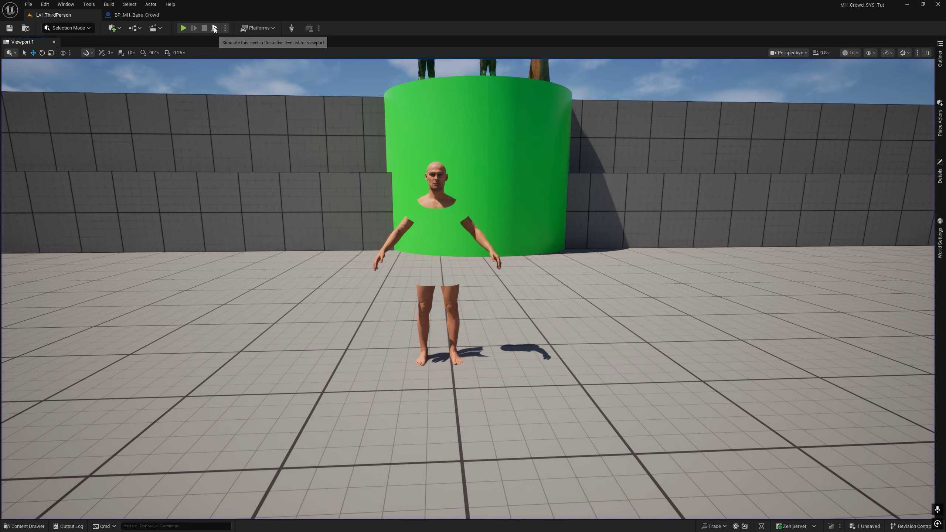
{"action": "left_click", "coordinate": [215, 28]}
{"action": "left_click", "coordinate": [206, 28]}
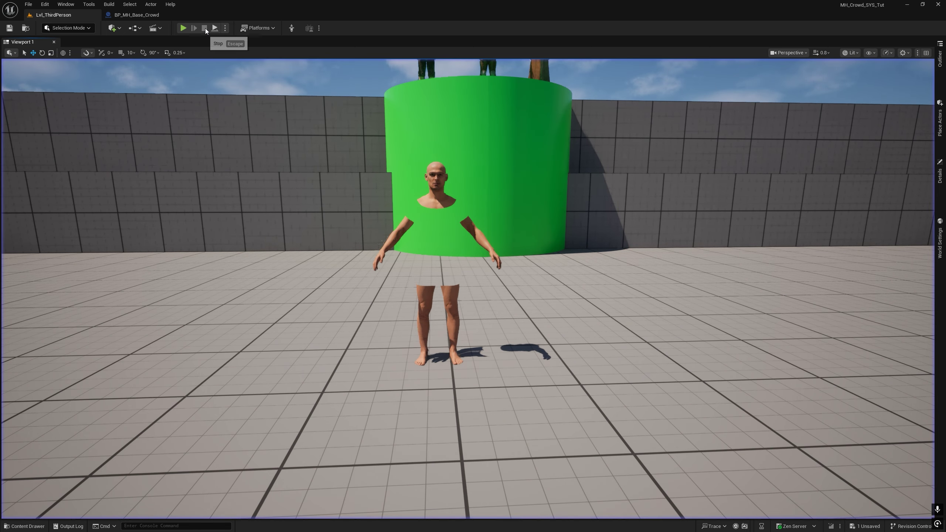
{"action": "left_click", "coordinate": [214, 28]}
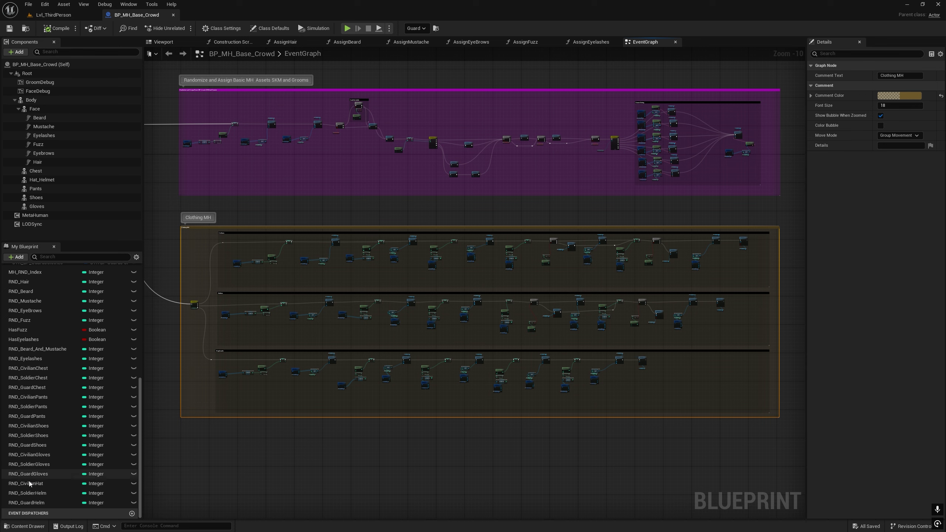
- Examine the civilian gloves and hat logic: random index setters, chance branches, Set Visibility nodes, mesh assignments and hair hiding
{"action": "scroll", "coordinate": [338, 406], "scroll_direction": "up", "scroll_amount": 10}
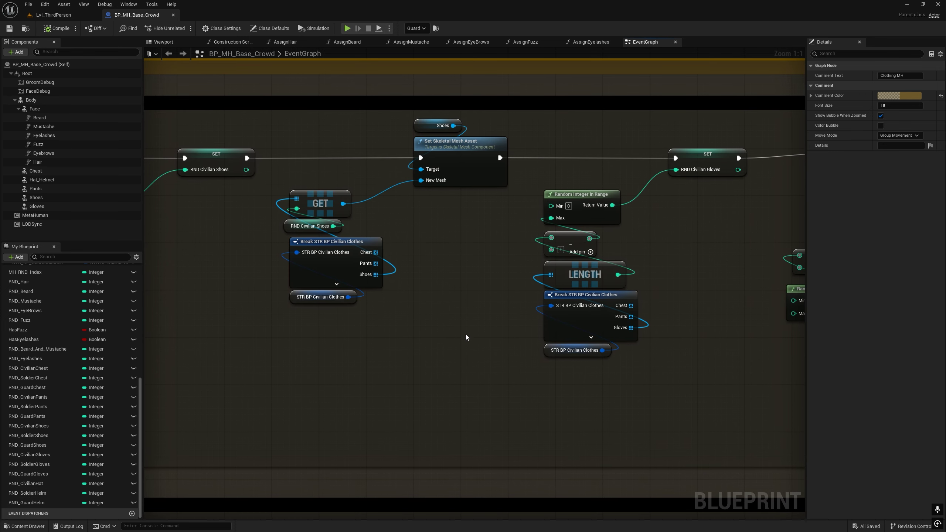
{"action": "right_click_drag", "start_coordinate": [658, 380], "coordinate": [480, 374]}
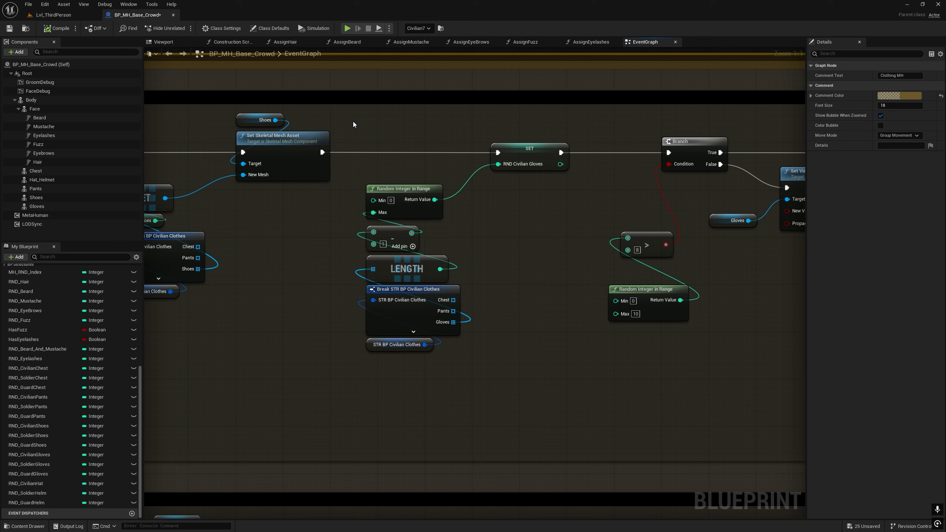
{"action": "left_click_drag", "start_coordinate": [354, 122], "coordinate": [524, 353]}
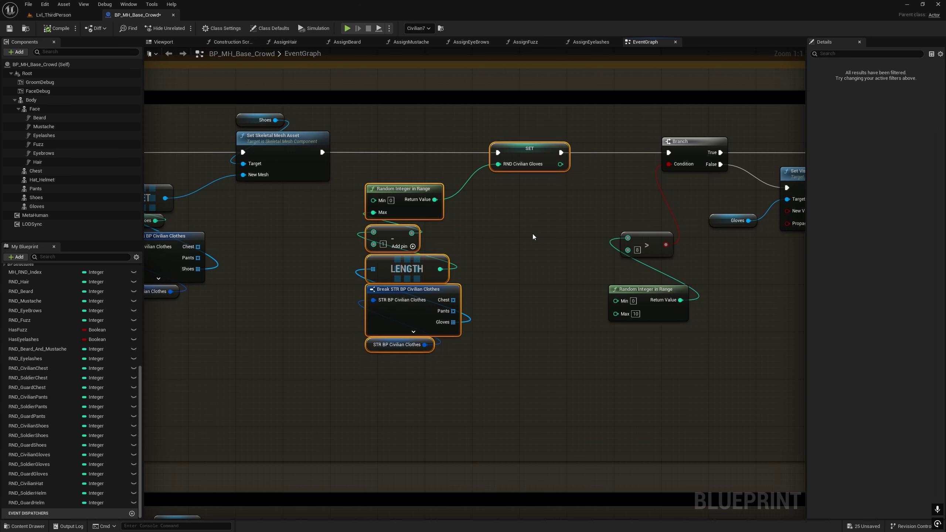
{"action": "right_click_drag", "start_coordinate": [585, 213], "coordinate": [395, 219]}
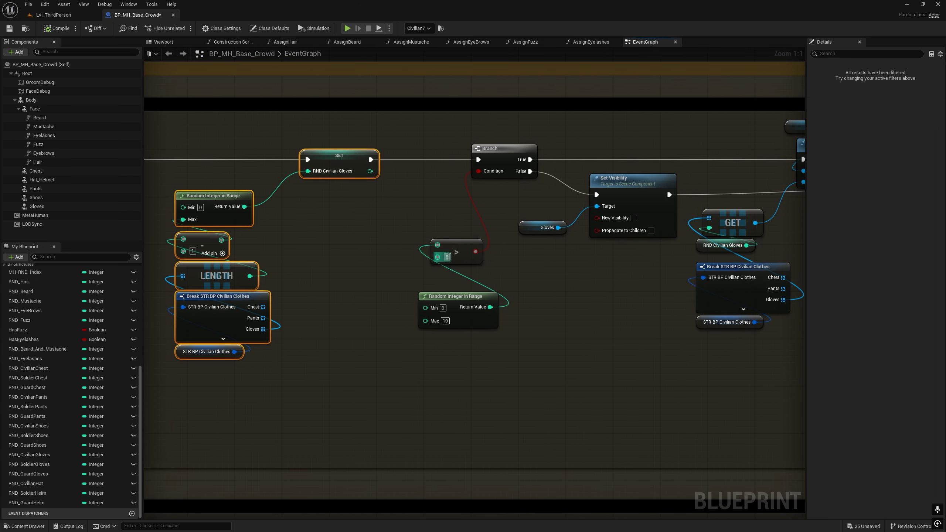
{"action": "right_click_drag", "start_coordinate": [498, 217], "coordinate": [310, 223]}
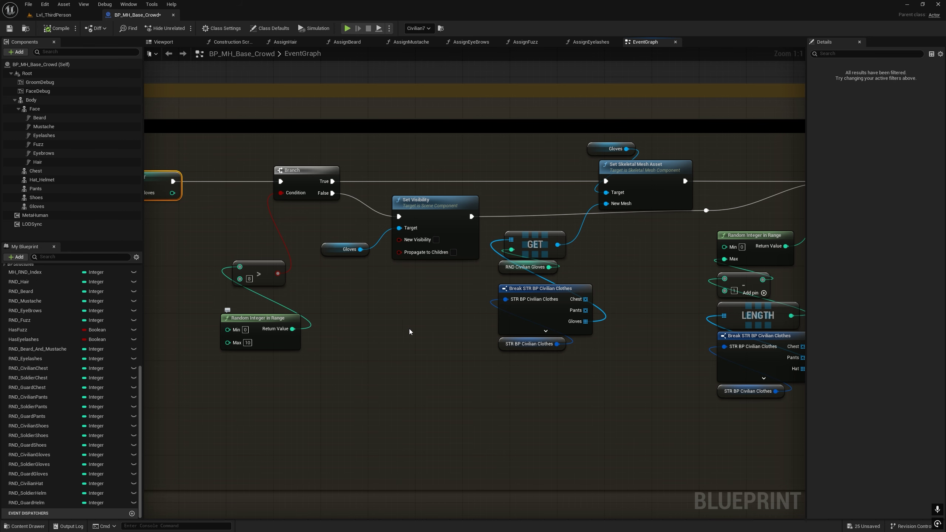
{"action": "right_click_drag", "start_coordinate": [423, 326], "coordinate": [310, 321]}
{"action": "right_click_drag", "start_coordinate": [676, 376], "coordinate": [302, 367]}
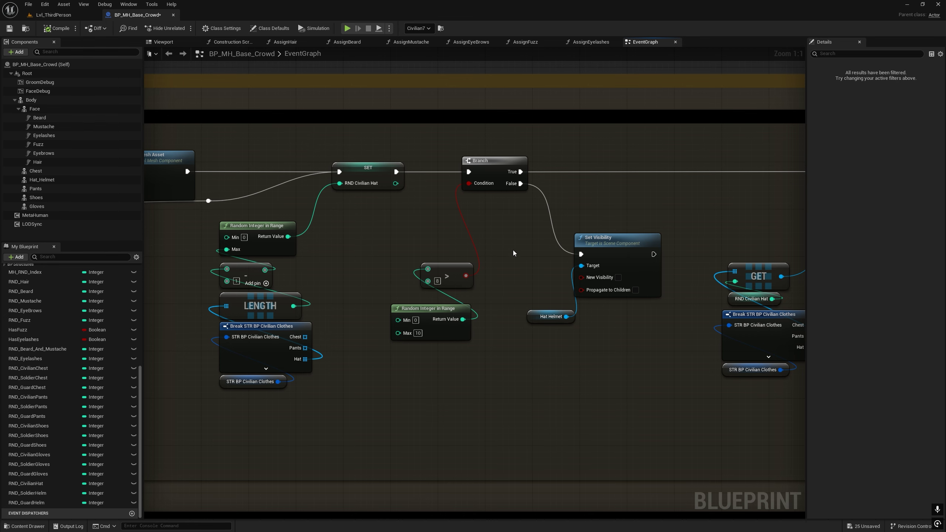
{"action": "right_click_drag", "start_coordinate": [513, 251], "coordinate": [365, 264]}
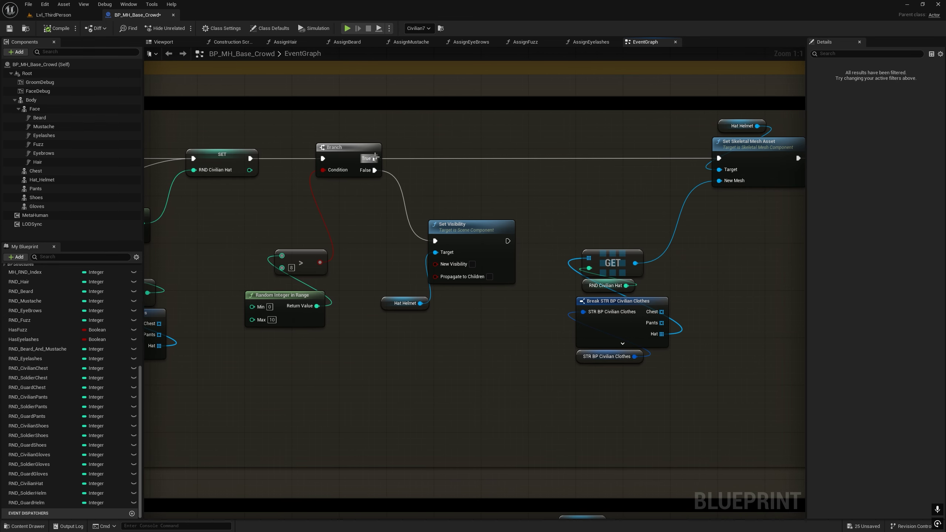
{"action": "right_click_drag", "start_coordinate": [726, 264], "coordinate": [548, 292]}
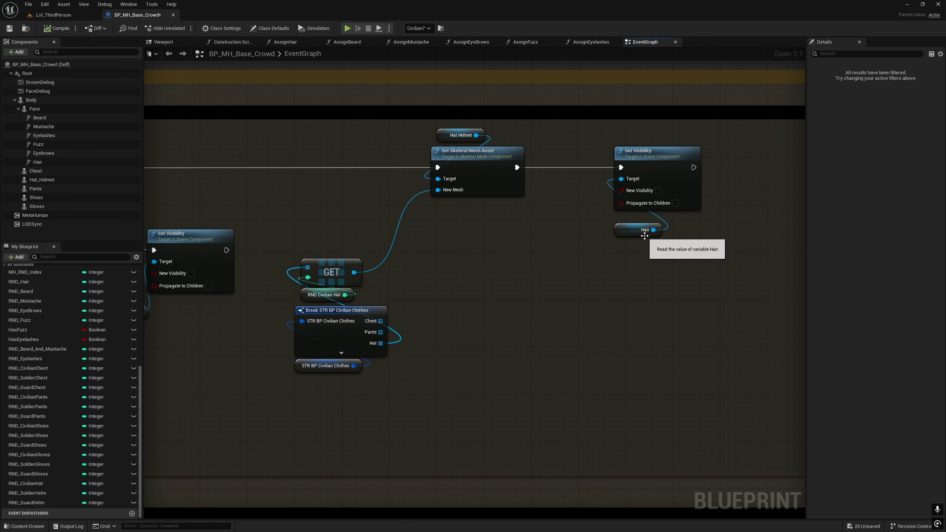
{"action": "right_click_drag", "start_coordinate": [464, 269], "coordinate": [629, 274]}
- Examine the soldier gloves and helmet logic, from the RND_SoldierHelm setter through the branch and mesh assignment to the hair visibility
{"action": "scroll", "coordinate": [630, 275], "scroll_direction": "down", "scroll_amount": 2}
{"action": "right_click_drag", "start_coordinate": [449, 310], "coordinate": [453, 198]}
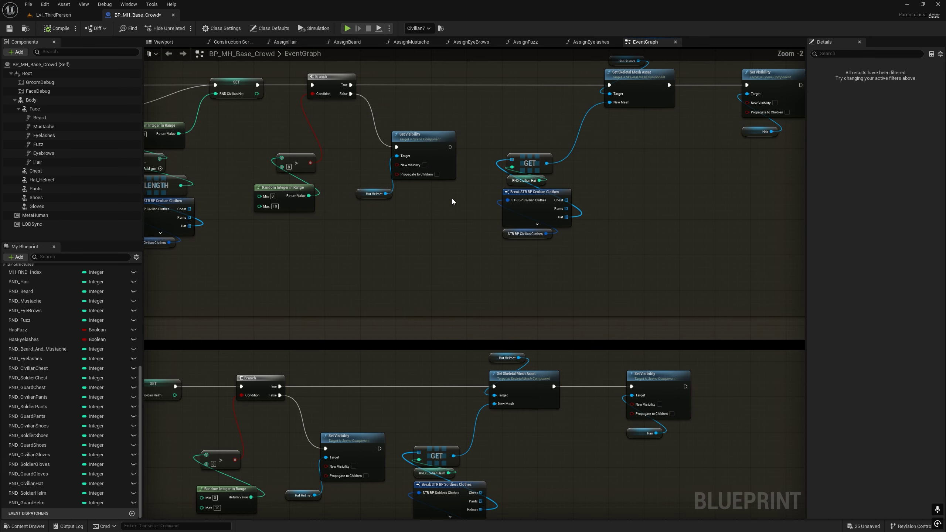
{"action": "right_click_drag", "start_coordinate": [440, 240], "coordinate": [443, 124]}
{"action": "scroll", "coordinate": [443, 124], "scroll_direction": "down", "scroll_amount": 1}
{"action": "right_click_drag", "start_coordinate": [557, 321], "coordinate": [523, 298]}
{"action": "right_click_drag", "start_coordinate": [404, 295], "coordinate": [600, 335]}
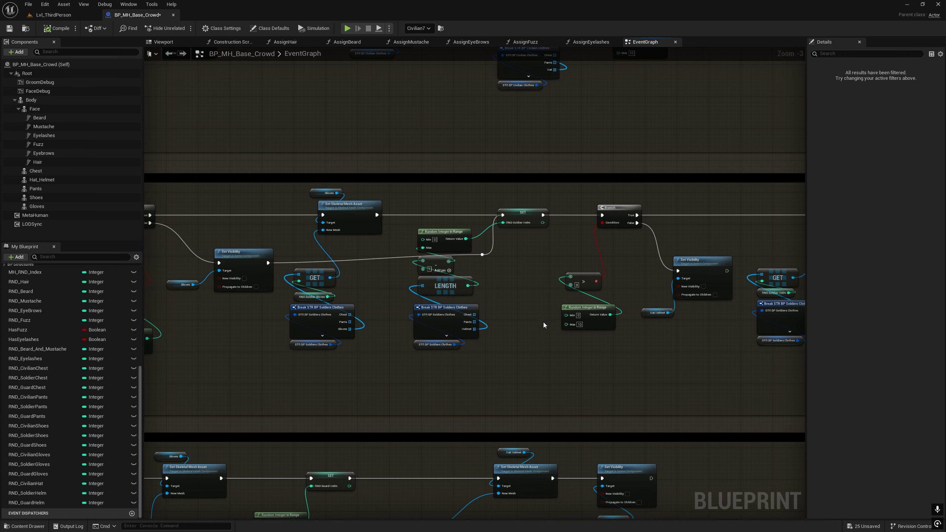
{"action": "scroll", "coordinate": [540, 315], "scroll_direction": "up", "scroll_amount": 3}
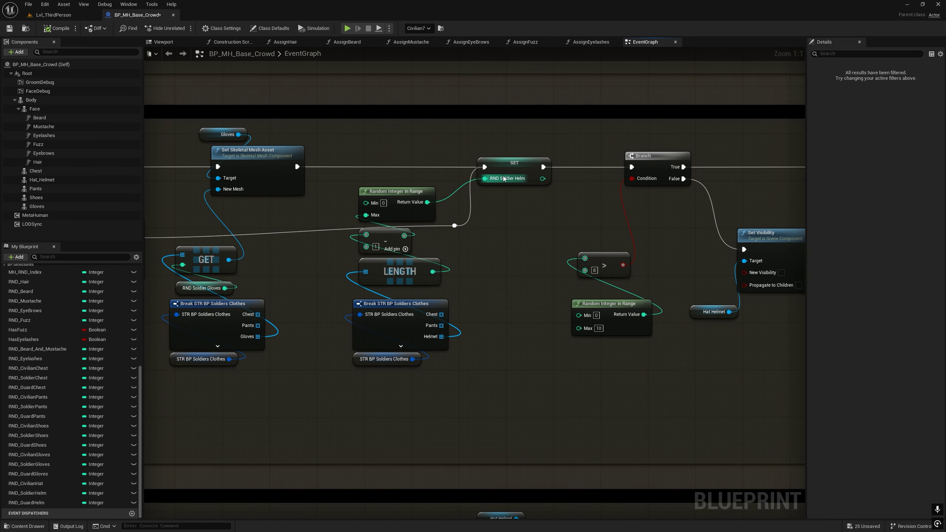
{"action": "right_click_drag", "start_coordinate": [616, 263], "coordinate": [351, 265]}
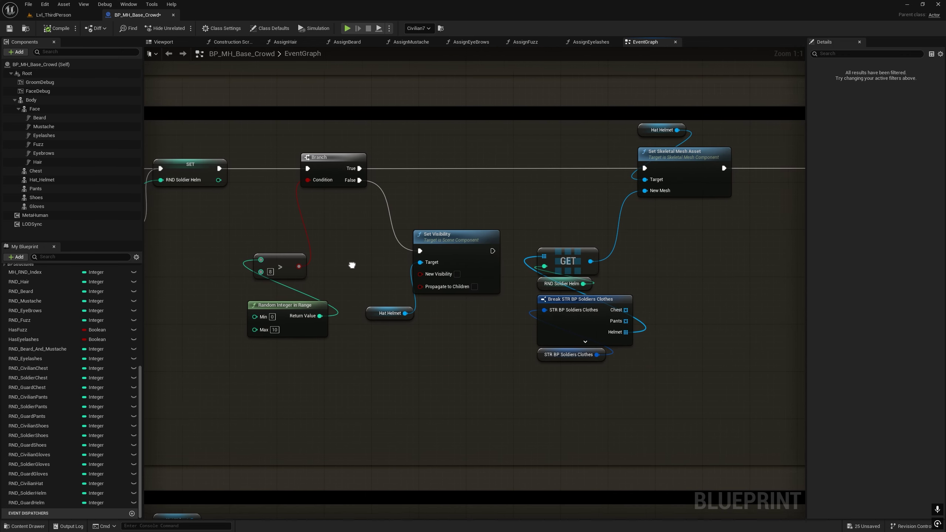
{"action": "right_click_drag", "start_coordinate": [673, 194], "coordinate": [467, 232]}
{"action": "right_click_drag", "start_coordinate": [606, 212], "coordinate": [577, 225]}
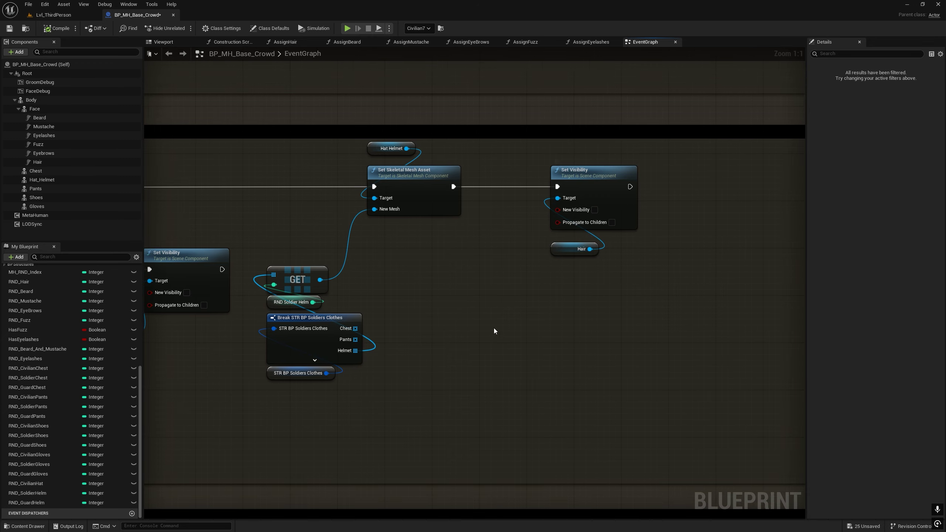
{"action": "right_click_drag", "start_coordinate": [407, 449], "coordinate": [628, 173]}
{"action": "right_click_drag", "start_coordinate": [238, 291], "coordinate": [416, 226]}
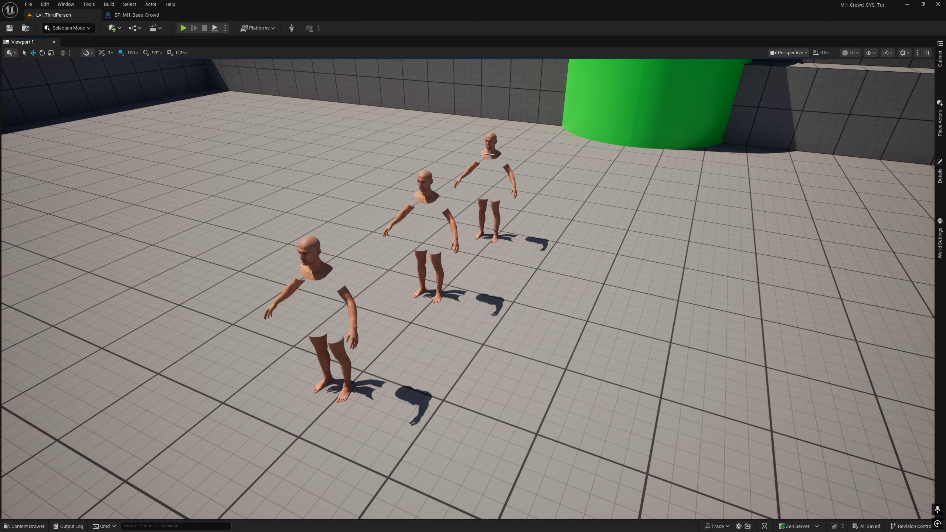
- Inspect the Crowd Type setting of the guard, soldier and civilian characters placed in the level
{"action": "left_click", "coordinate": [940, 178]}
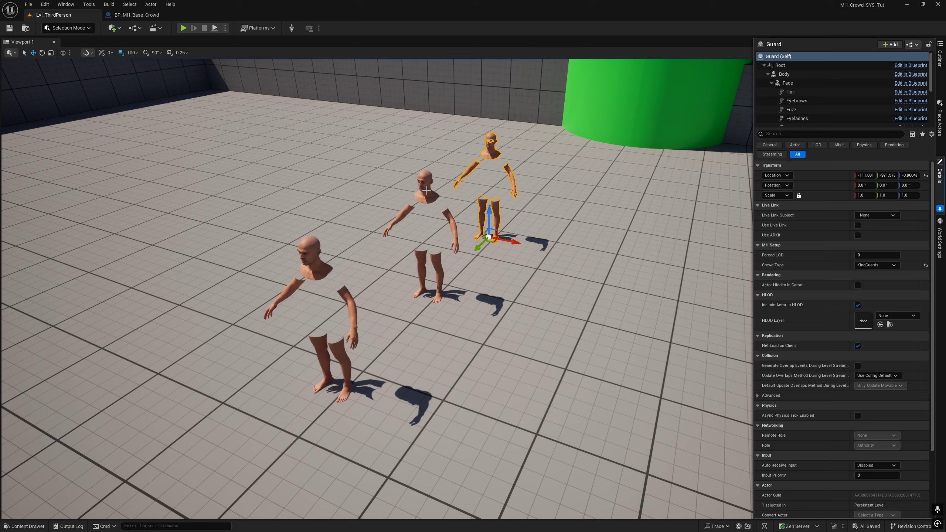
{"action": "left_click", "coordinate": [426, 184]}
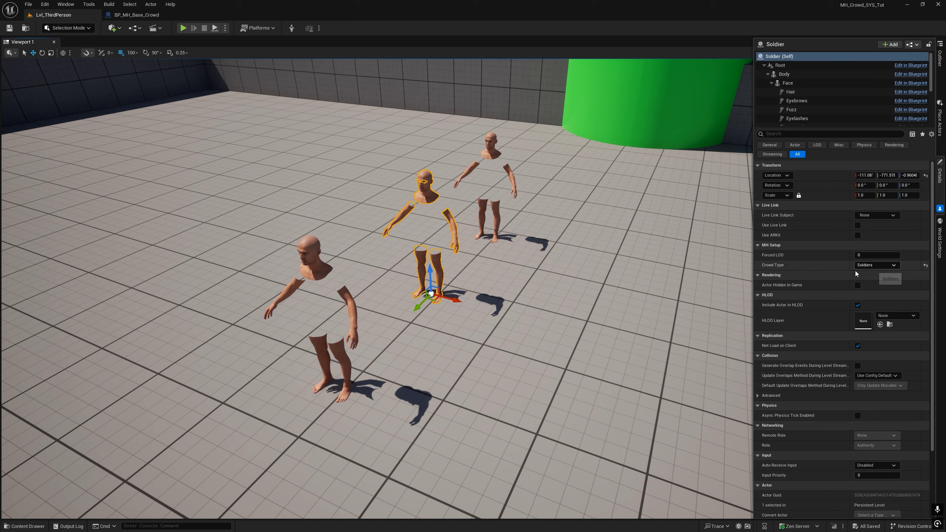
{"action": "left_click", "coordinate": [311, 249]}
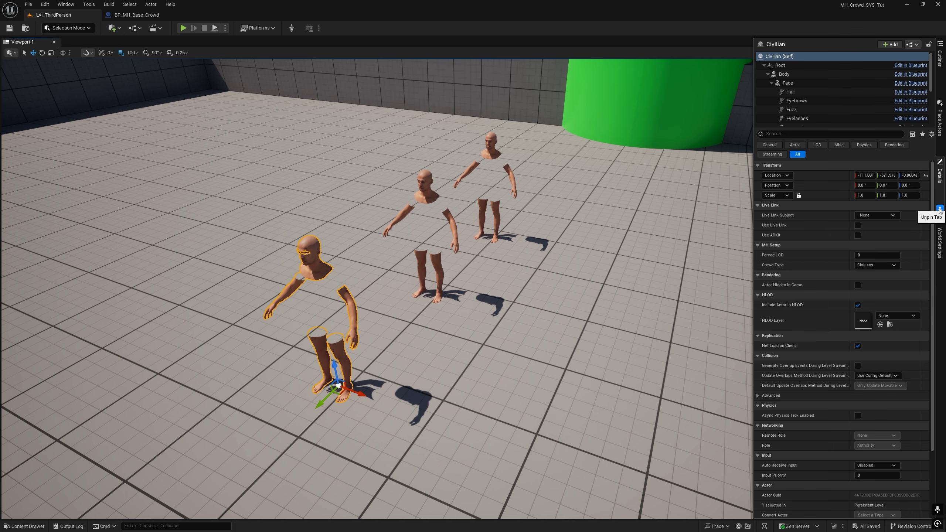
- Duplicate the king guard sideways into an evenly spaced row of eight, using the Outliner filter row1 to select row actors
{"action": "right_click_drag", "start_coordinate": [569, 313], "coordinate": [620, 310]}
{"action": "right_click_drag", "start_coordinate": [523, 302], "coordinate": [524, 302]}
{"action": "key", "text": "s"}
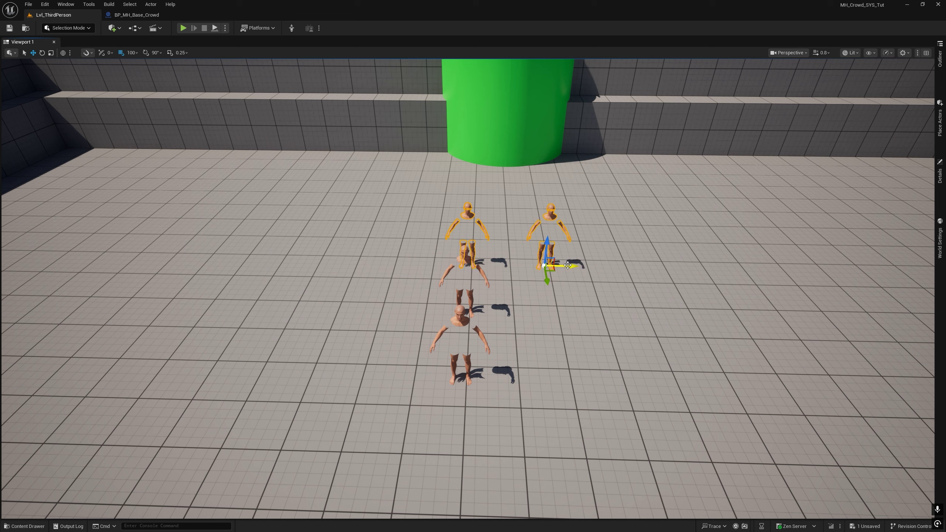
{"action": "left_click_drag", "start_coordinate": [586, 265], "coordinate": [417, 268], "text": "alt"}
{"action": "left_click", "coordinate": [940, 58]}
{"action": "left_click", "coordinate": [822, 44]}
{"action": "type", "text": "row1"}
{"action": "left_click", "coordinate": [812, 73]}
{"action": "left_click", "coordinate": [812, 95], "text": "shift"}
{"action": "left_click", "coordinate": [717, 269]}
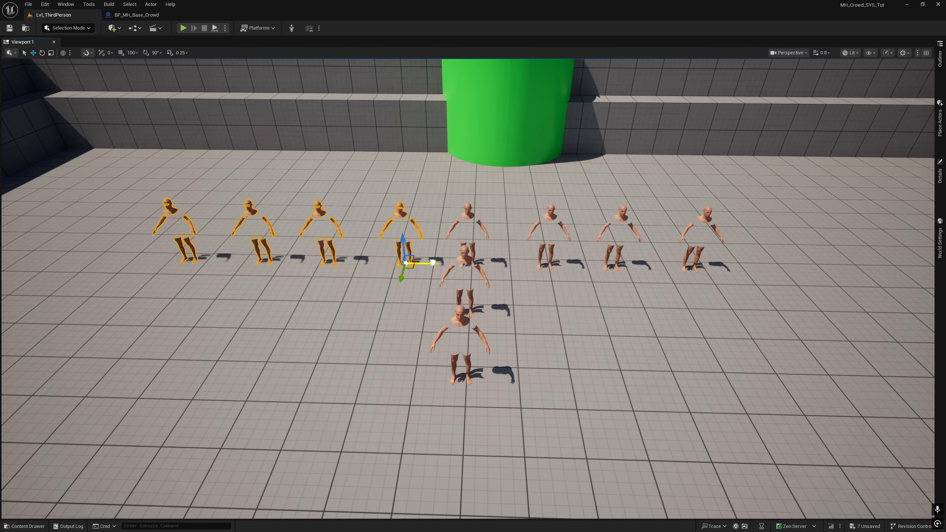
- Duplicate the soldier sideways into an evenly spaced row of four, using the Outliner filter sold to select the soldiers
{"action": "scroll", "coordinate": [495, 255], "scroll_direction": "down", "scroll_amount": 4}
{"action": "left_click", "coordinate": [464, 266]}
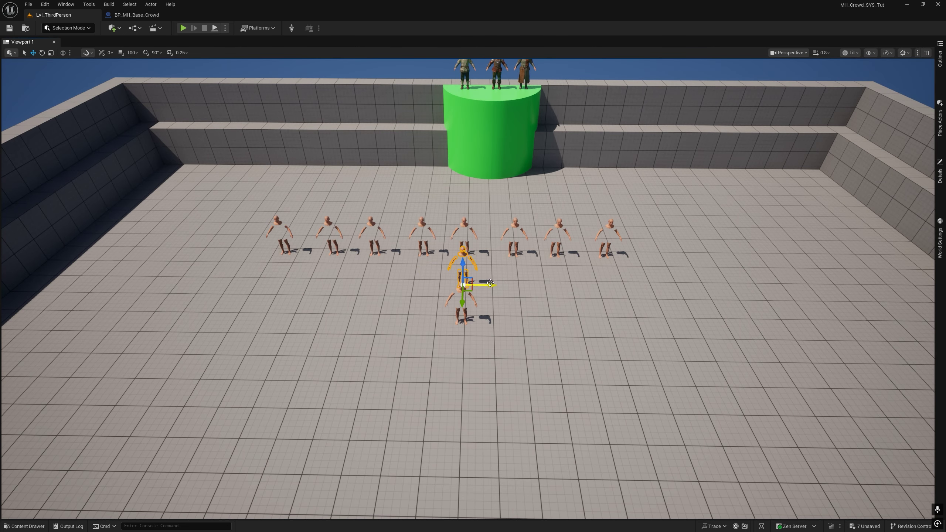
{"action": "left_click", "coordinate": [463, 250], "text": "shift"}
{"action": "left_click", "coordinate": [940, 58]}
{"action": "left_click", "coordinate": [812, 44]}
{"action": "type", "text": "row2"}
{"action": "left_click", "coordinate": [808, 73]}
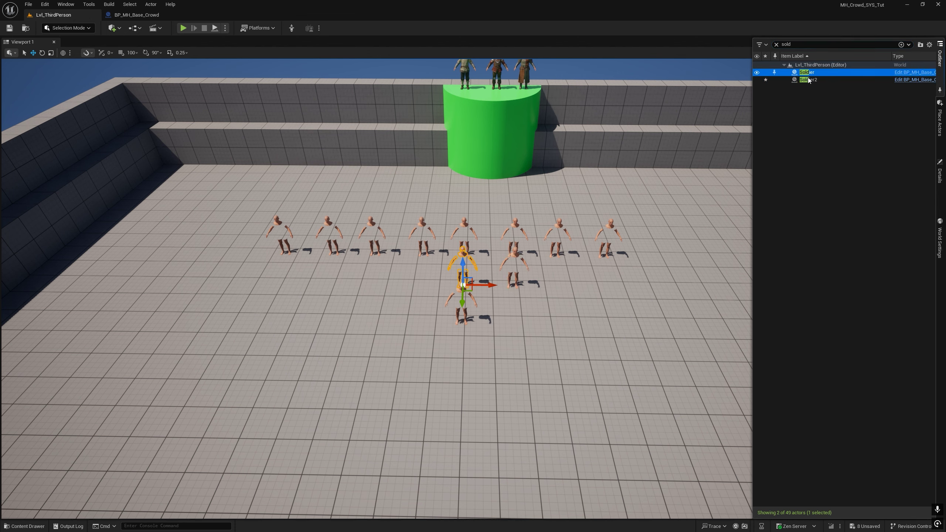
{"action": "left_click", "coordinate": [809, 80], "text": "shift"}
{"action": "left_click", "coordinate": [540, 286]}
{"action": "left_click_drag", "start_coordinate": [540, 286], "coordinate": [442, 283], "text": "alt"}
- Select all four soldiers in the Outliner and duplicate them sideways to extend the row to eight
{"action": "left_click", "coordinate": [940, 58]}
{"action": "left_click", "coordinate": [807, 72]}
{"action": "left_click", "coordinate": [809, 96], "text": "shift"}
{"action": "left_click", "coordinate": [636, 286]}
- Duplicate the civilian sideways into an evenly spaced row of four, using the Outliner filter civi to select the civilians
{"action": "left_click", "coordinate": [463, 291]}
{"action": "left_click_drag", "start_coordinate": [484, 320], "coordinate": [432, 321], "text": "alt"}
{"action": "left_click", "coordinate": [940, 59]}
{"action": "left_click", "coordinate": [803, 43]}
{"action": "type", "text": "civi"}
{"action": "left_click", "coordinate": [807, 73]}
{"action": "key", "text": "ctrl+a"}
- Select all four civilians in the Outliner and duplicate them sideways to extend the row to eight
{"action": "left_click", "coordinate": [940, 58]}
{"action": "left_click", "coordinate": [808, 73]}
{"action": "left_click", "coordinate": [809, 96], "text": "shift"}
{"action": "left_click", "coordinate": [633, 323]}
- Simulate the level to generate the random clothing and view all three character rows from the front
{"action": "right_click_drag", "start_coordinate": [433, 321], "coordinate": [296, 95]}
{"action": "left_click", "coordinate": [217, 30]}
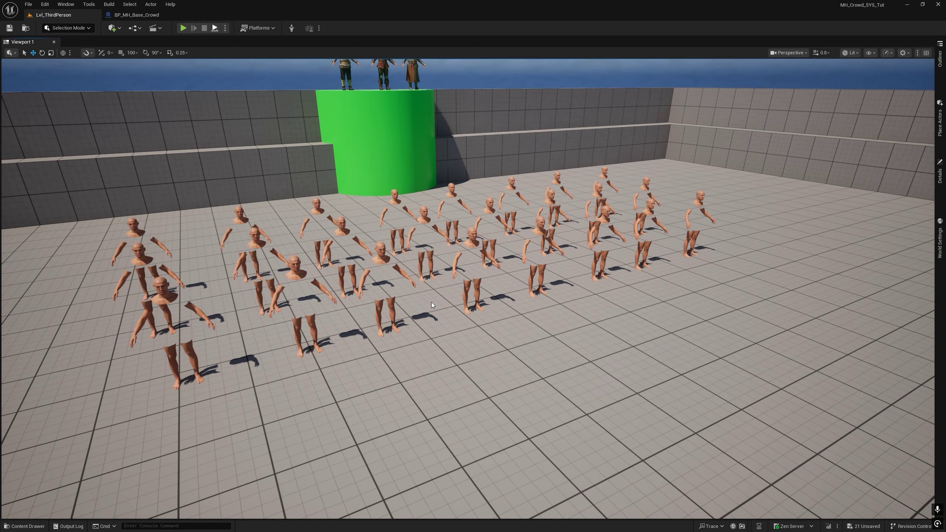
{"action": "right_click_drag", "start_coordinate": [431, 302], "coordinate": [332, 274]}
{"action": "key", "text": "w"}
{"action": "scroll", "coordinate": [391, 318], "scroll_direction": "down", "scroll_amount": 3}
{"action": "scroll", "coordinate": [331, 274], "scroll_direction": "down", "scroll_amount": 2}
{"action": "key", "text": "d"}
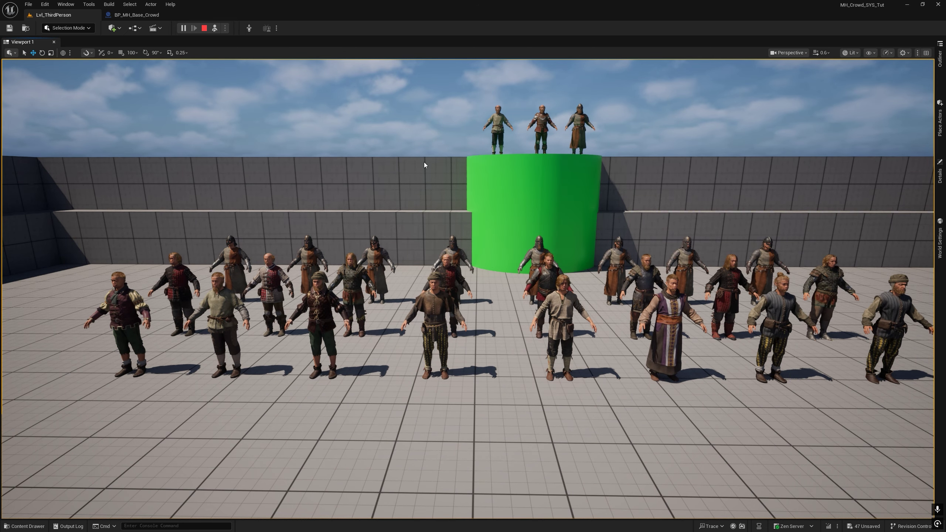
- Examine the randomized outfits, hats and hair along the civilian row and the soldiers and guards behind it
{"action": "right_click_drag", "start_coordinate": [424, 162], "coordinate": [443, 164]}
{"action": "key", "text": "d"}
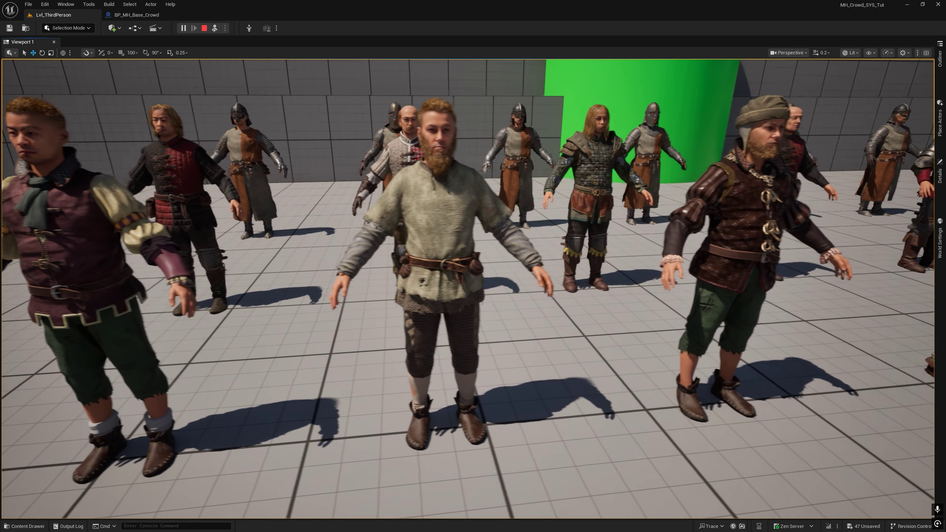
{"action": "key", "text": "d"}
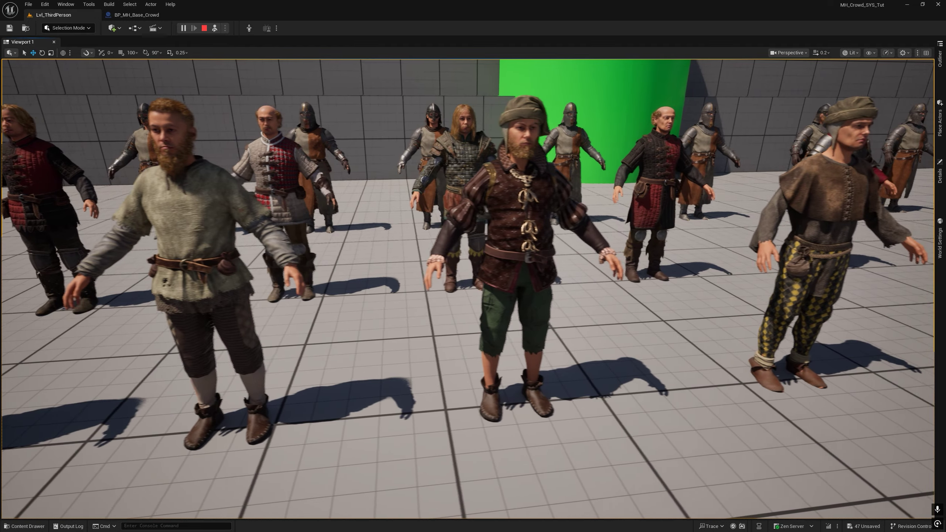
{"action": "key", "text": "d"}
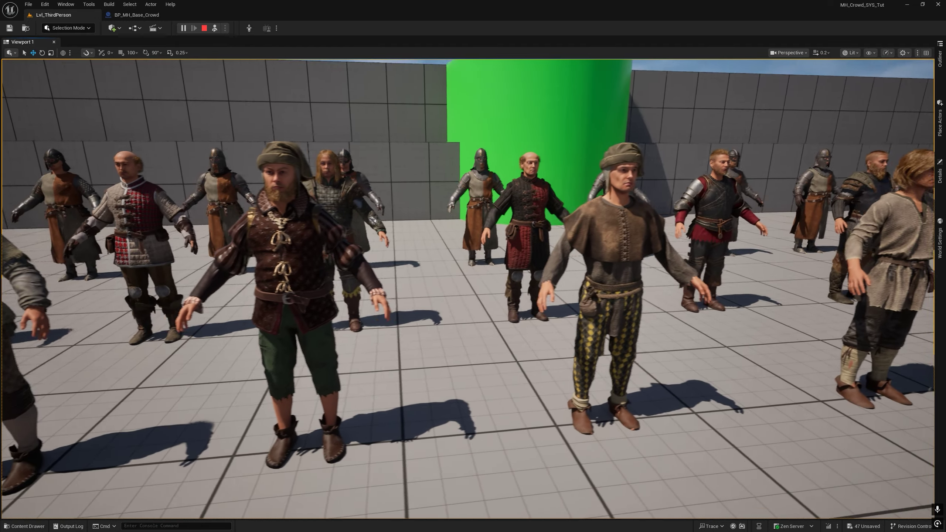
{"action": "key", "text": "d"}
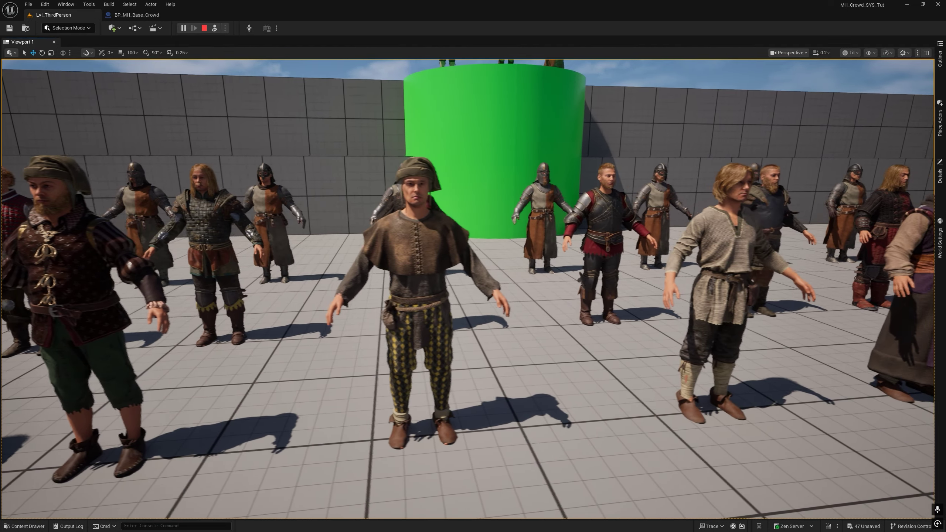
{"action": "key", "text": "d"}
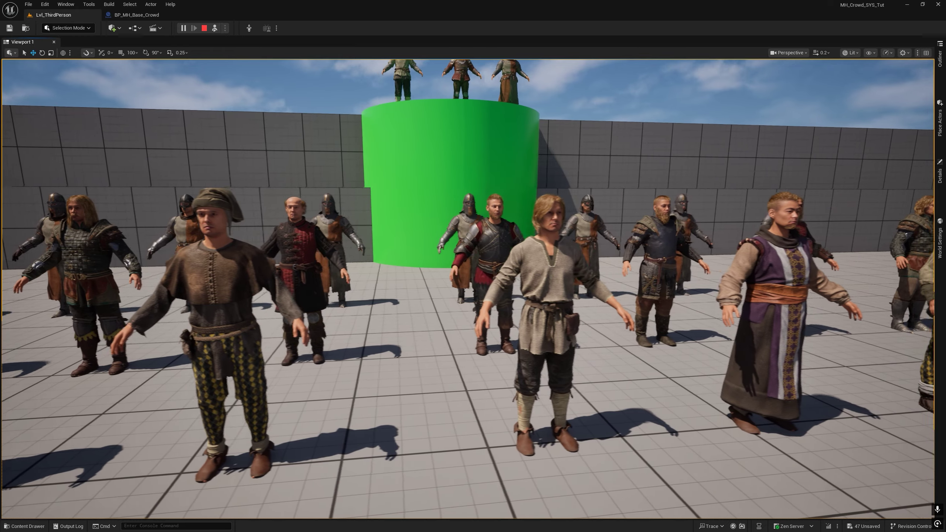
{"action": "key", "text": "w"}
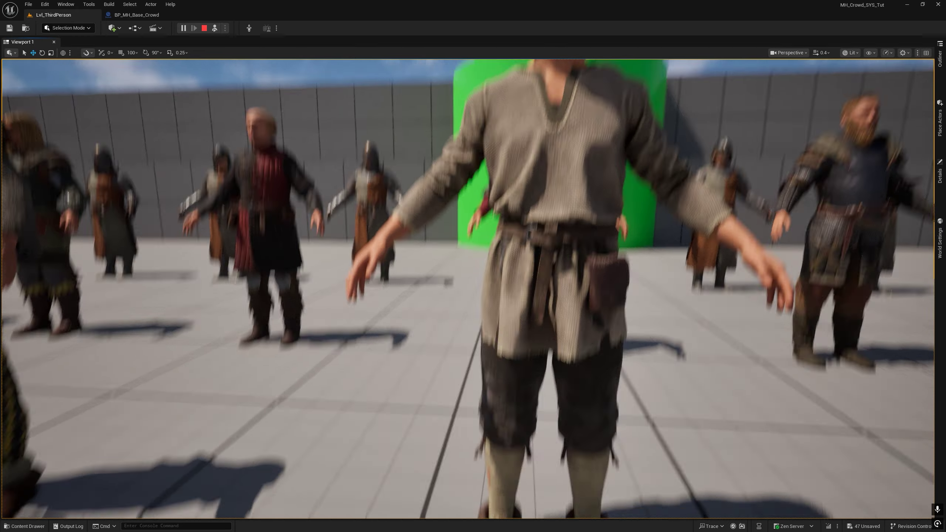
{"action": "mouse_move", "coordinate": [468, 289]}
{"action": "right_mouse_down"}
{"action": "mouse_move", "coordinate": [461, 313]}
{"action": "mouse_move", "coordinate": [468, 290]}
{"action": "right_mouse_up"}
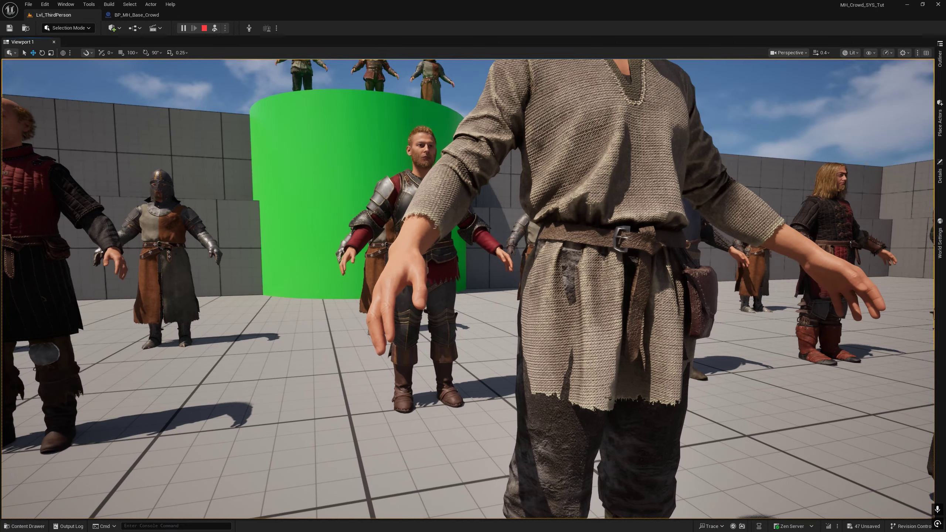